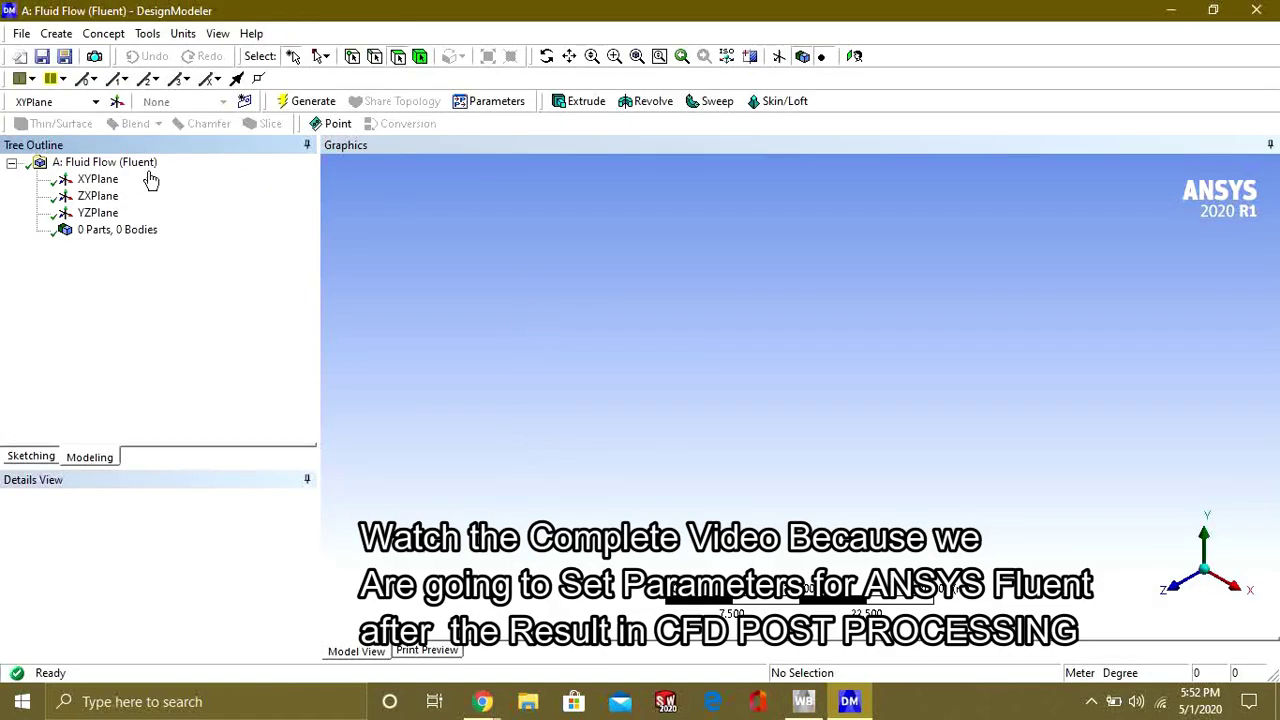
- Create a new sketch on the XY plane and turn the view to face it
left_click(100, 180)
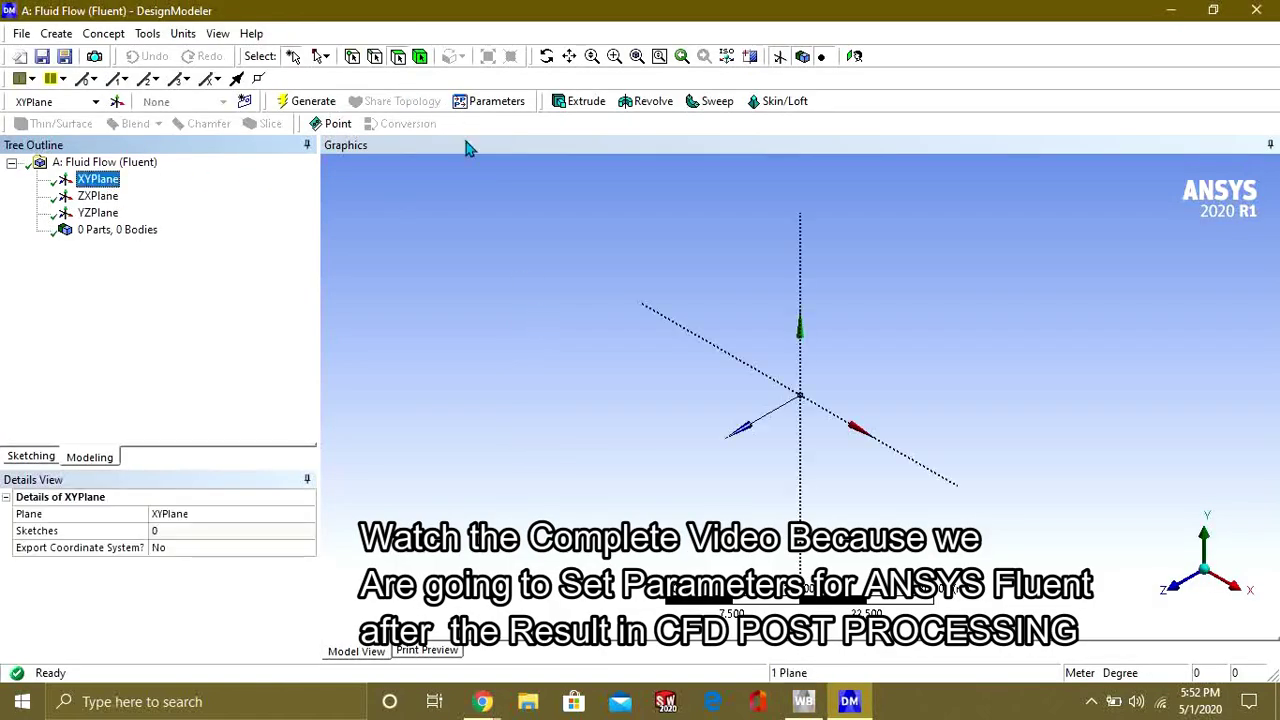
left_click(244, 101)
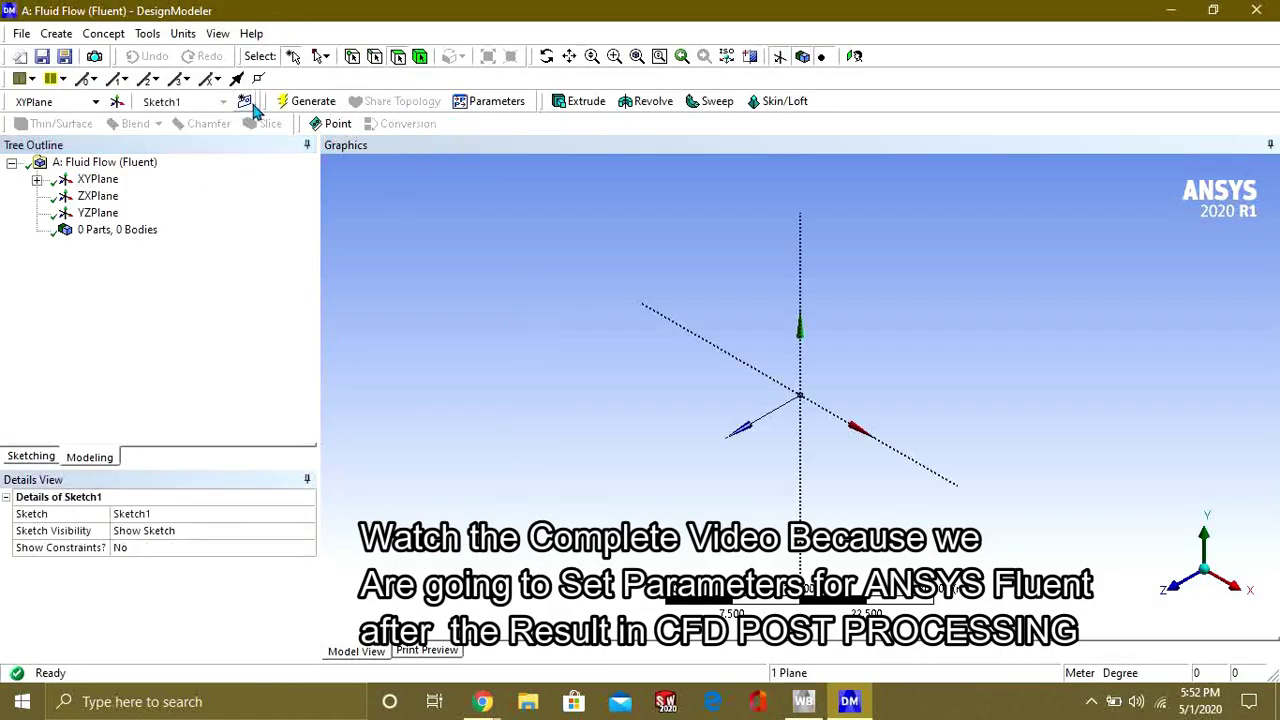
left_click(855, 57)
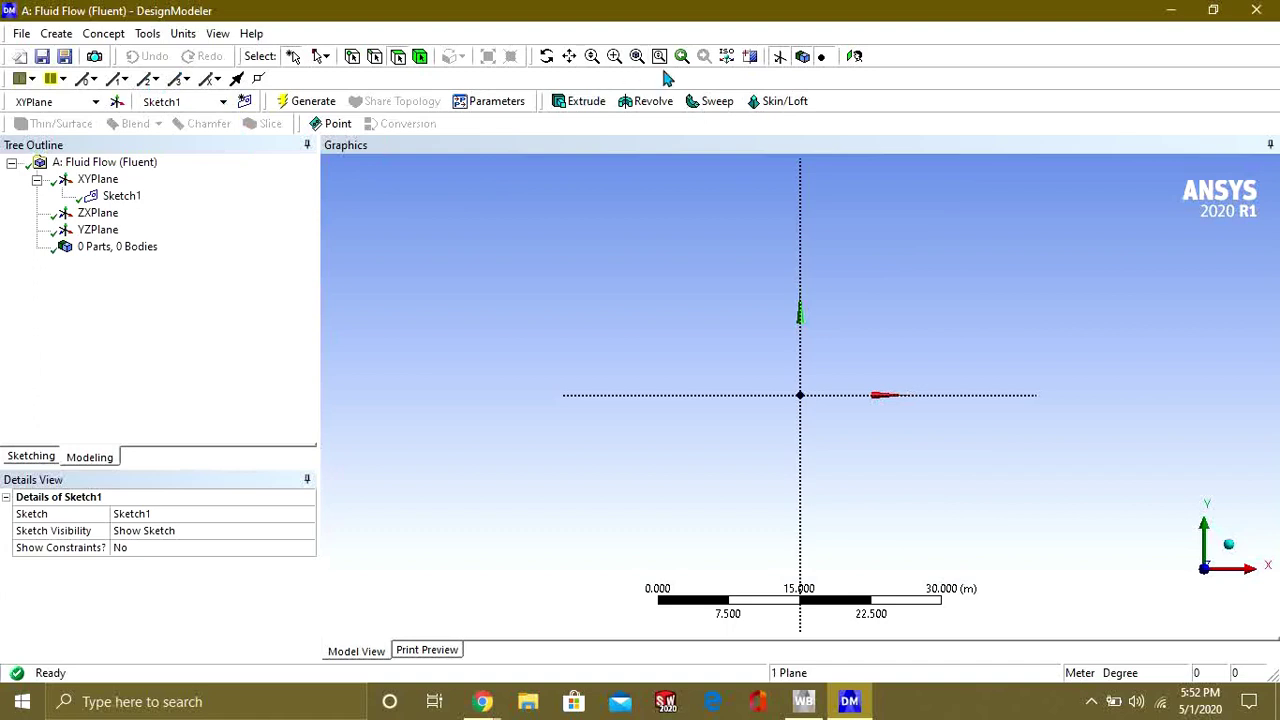
- Draw a vertical line about 5.8 m long on the negative X side, extending from above the X axis to just below it
left_click(31, 456)
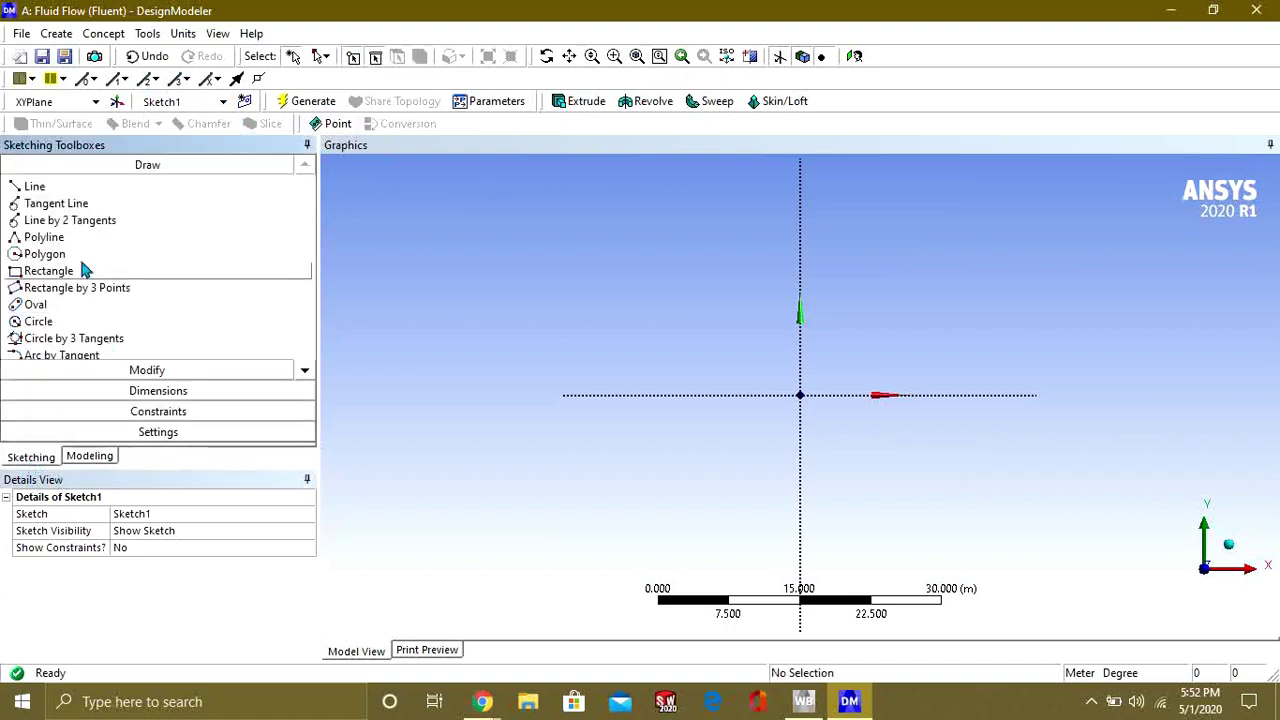
left_click(32, 186)
left_click(677, 344)
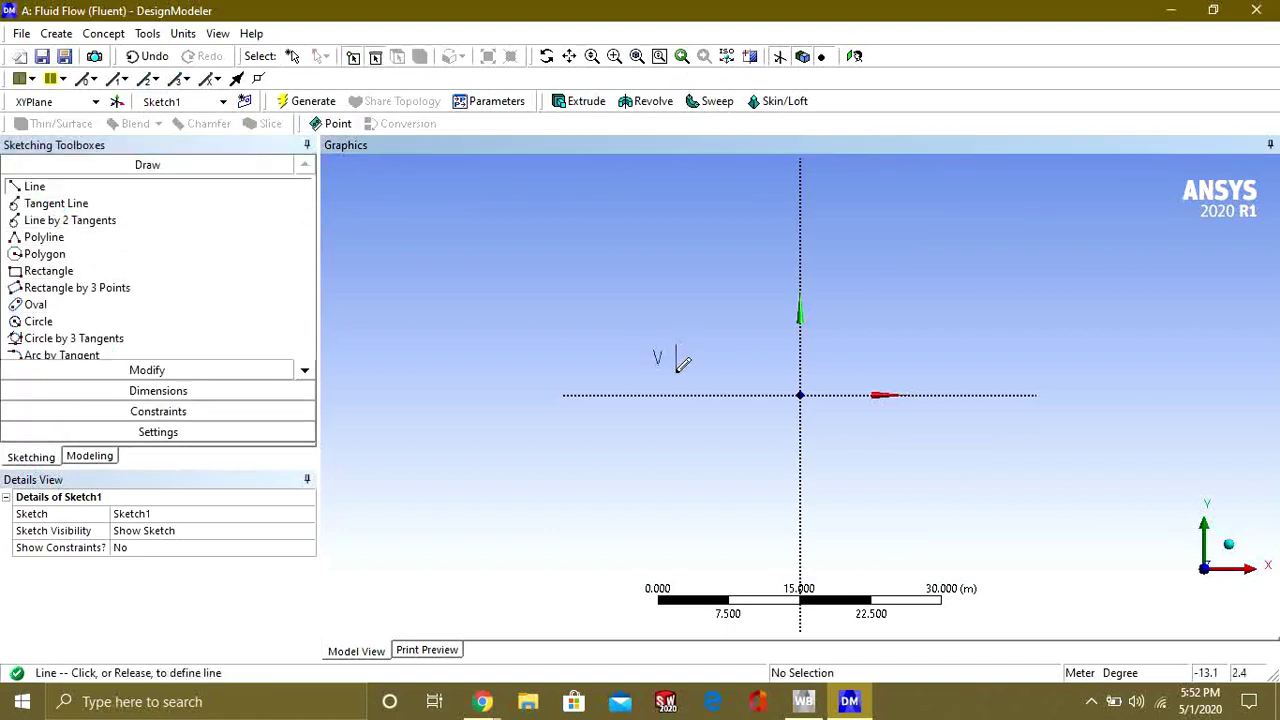
left_click(677, 395)
left_click(677, 394)
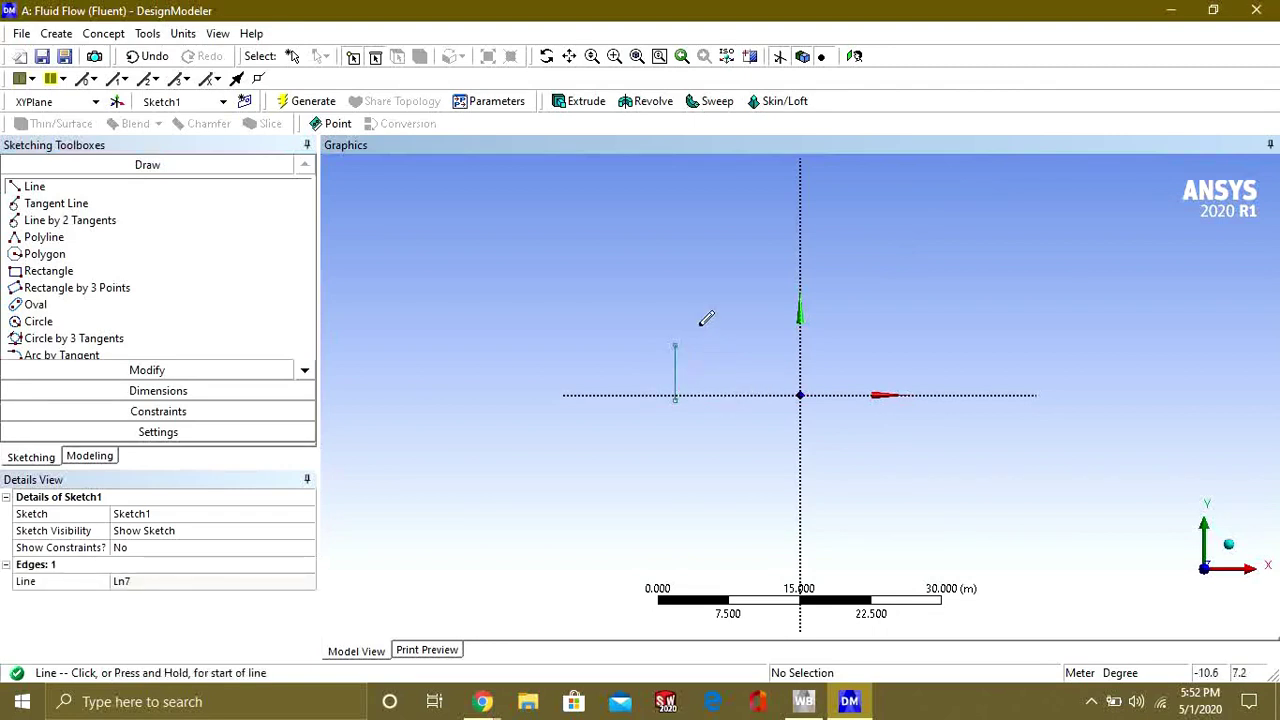
- Dimension the vertical line's length and set it to 5 m
left_click(160, 393)
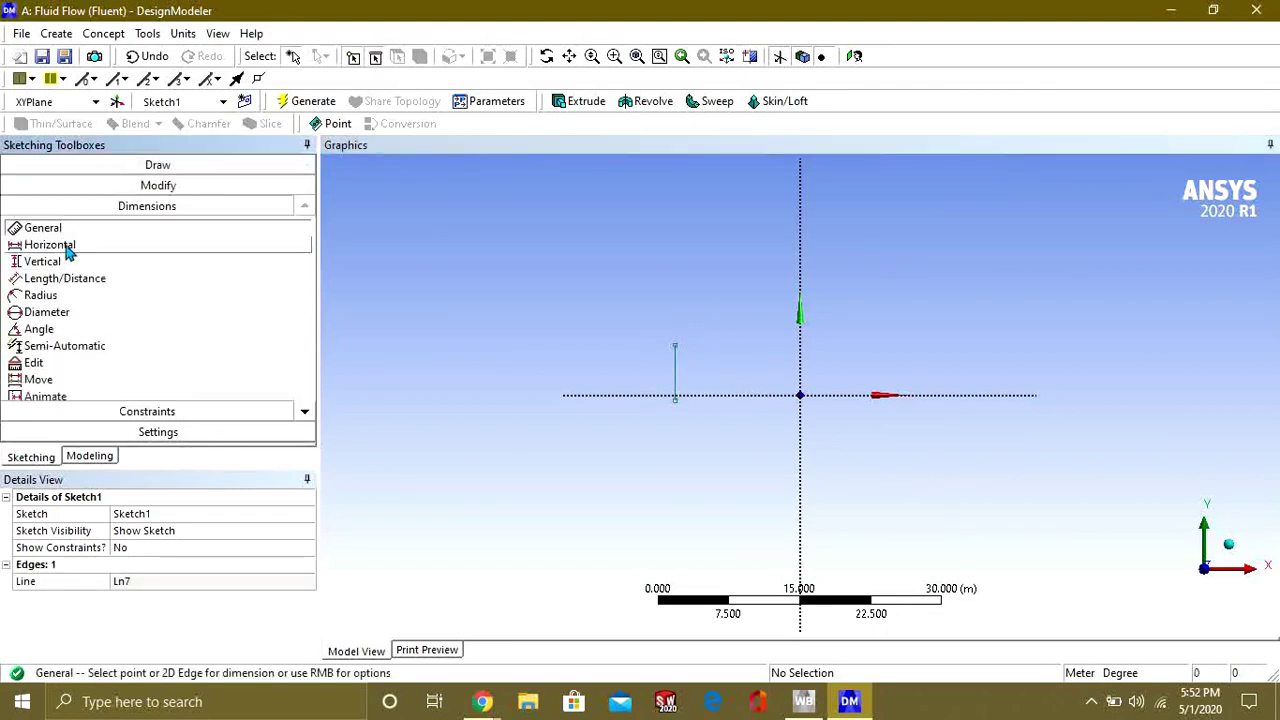
left_click(674, 378)
left_click(622, 386)
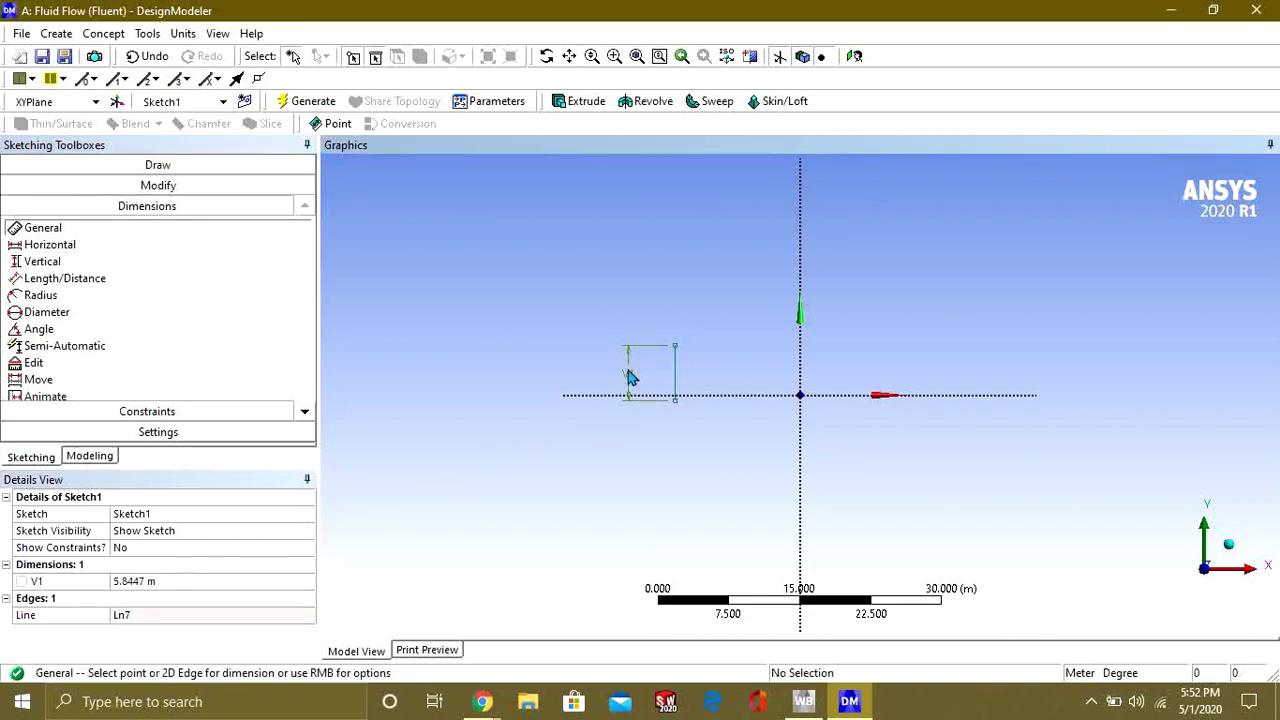
left_click(150, 582)
left_click(217, 580)
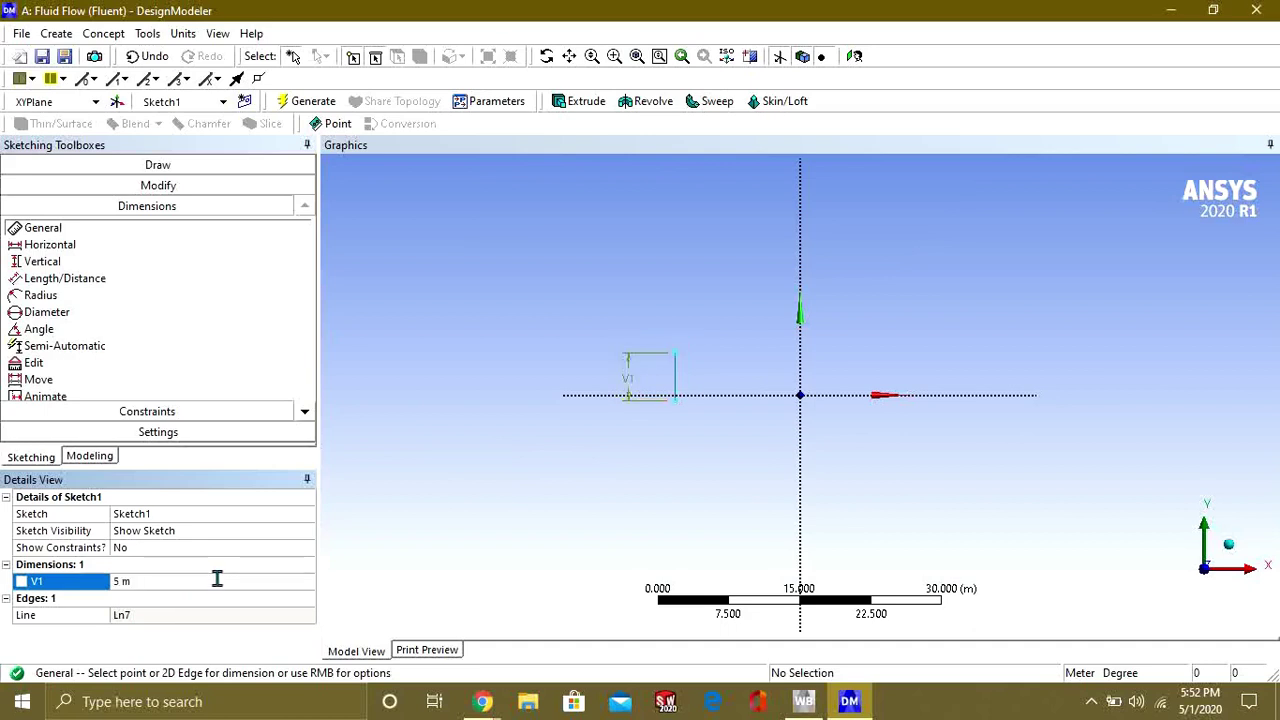
- Draw the channel's upper wall as a horizontal line about 21 m long from the vertical line's upper end towards positive X
scroll(686, 386, "up", 3)
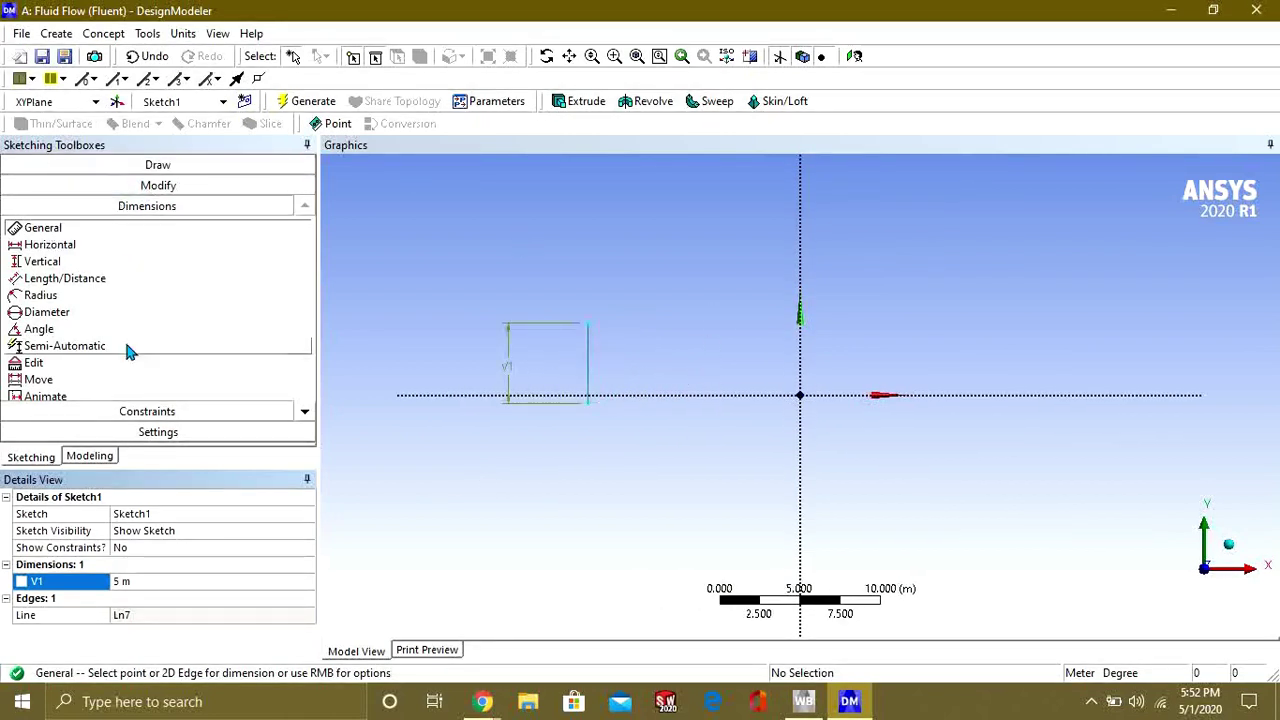
left_click(90, 458)
left_click(33, 457)
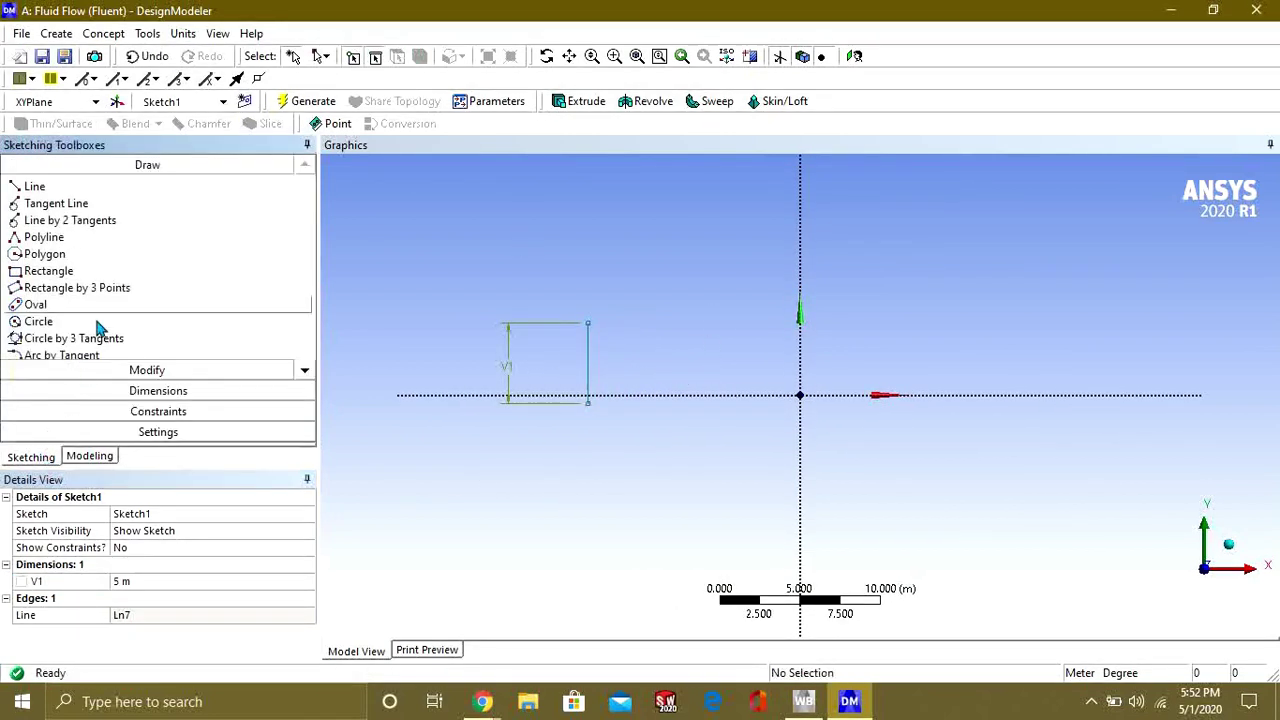
left_click(16, 185)
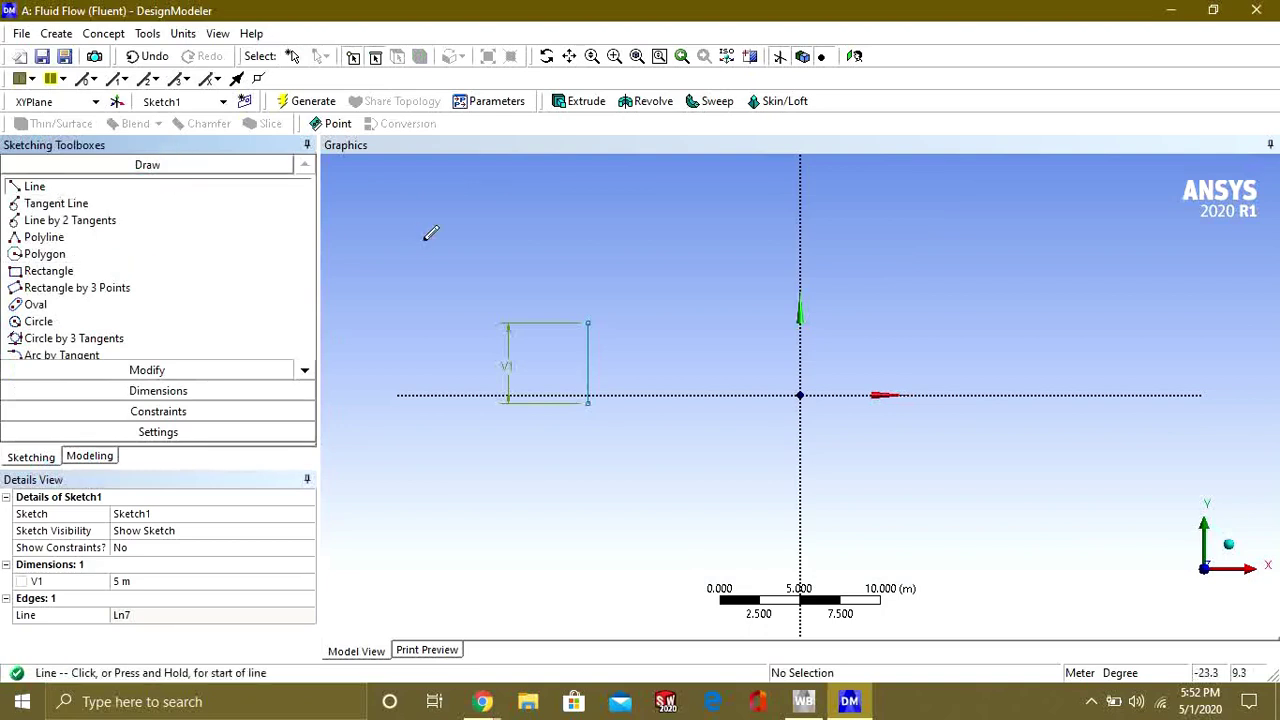
left_click(589, 322)
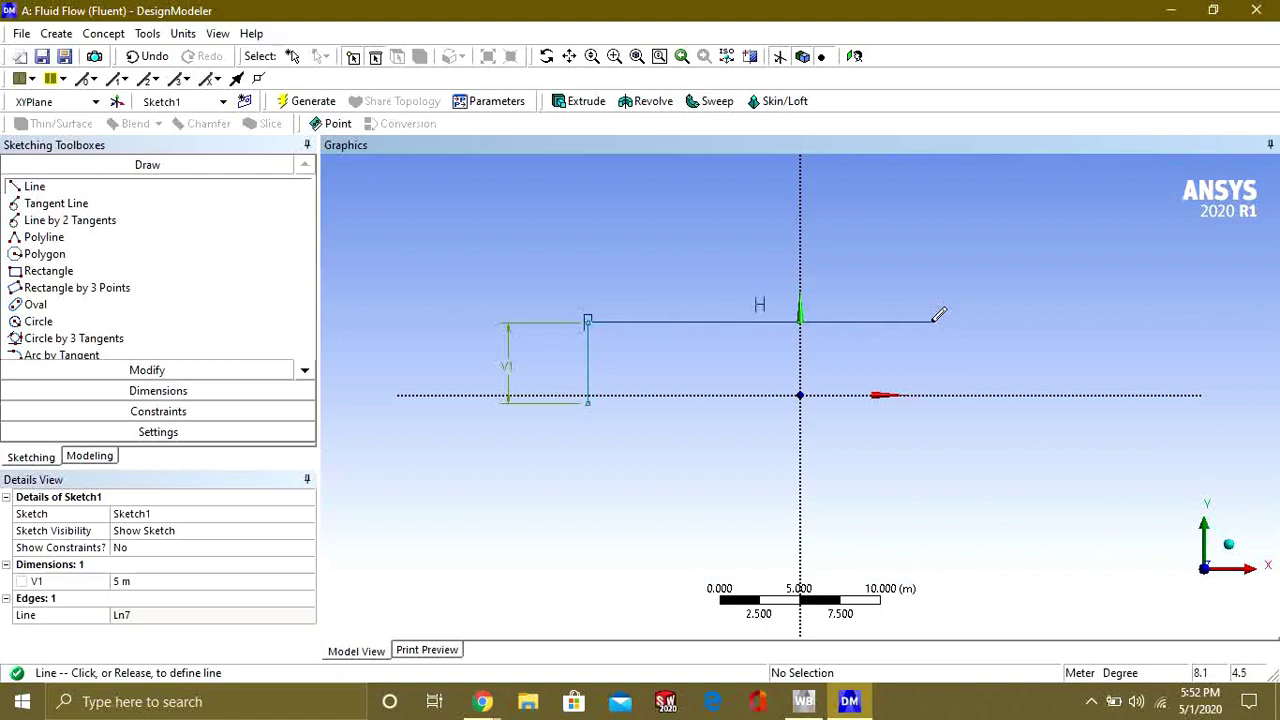
left_click(932, 322)
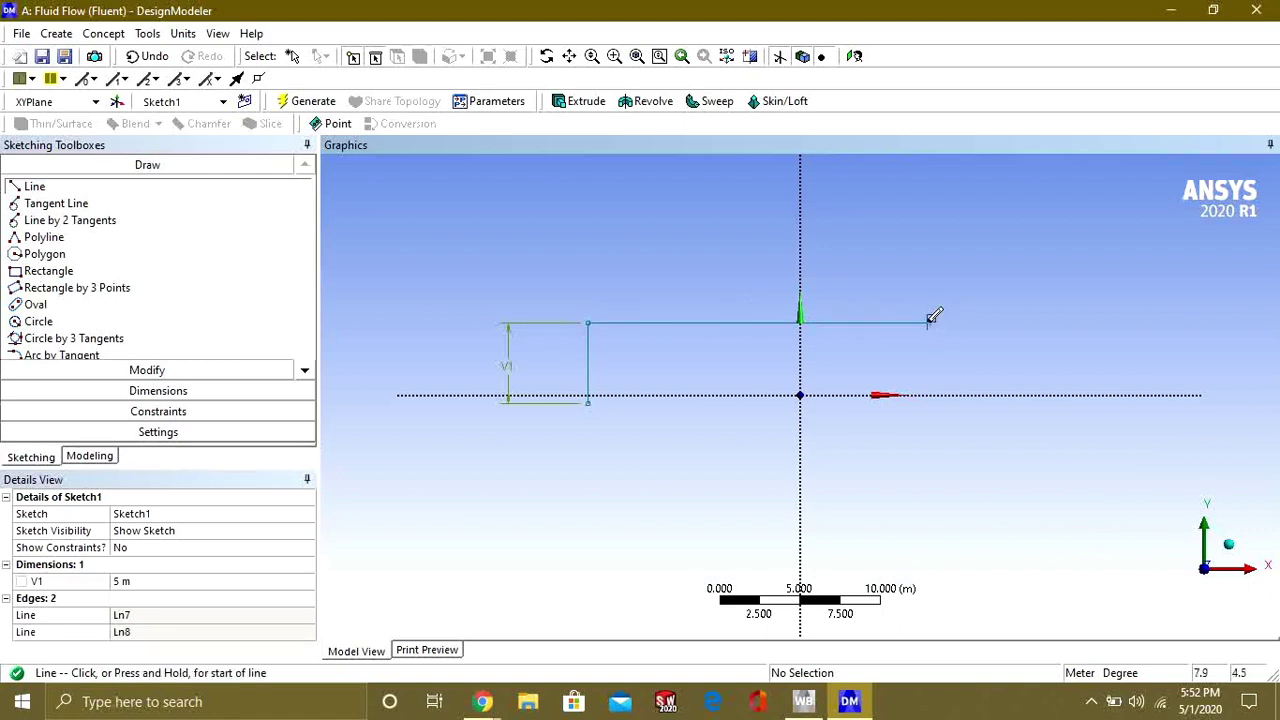
- Draw the upper branch with an outer line rising from the upper wall's end, a short end line, and an inner line back towards the channel
left_click(931, 321)
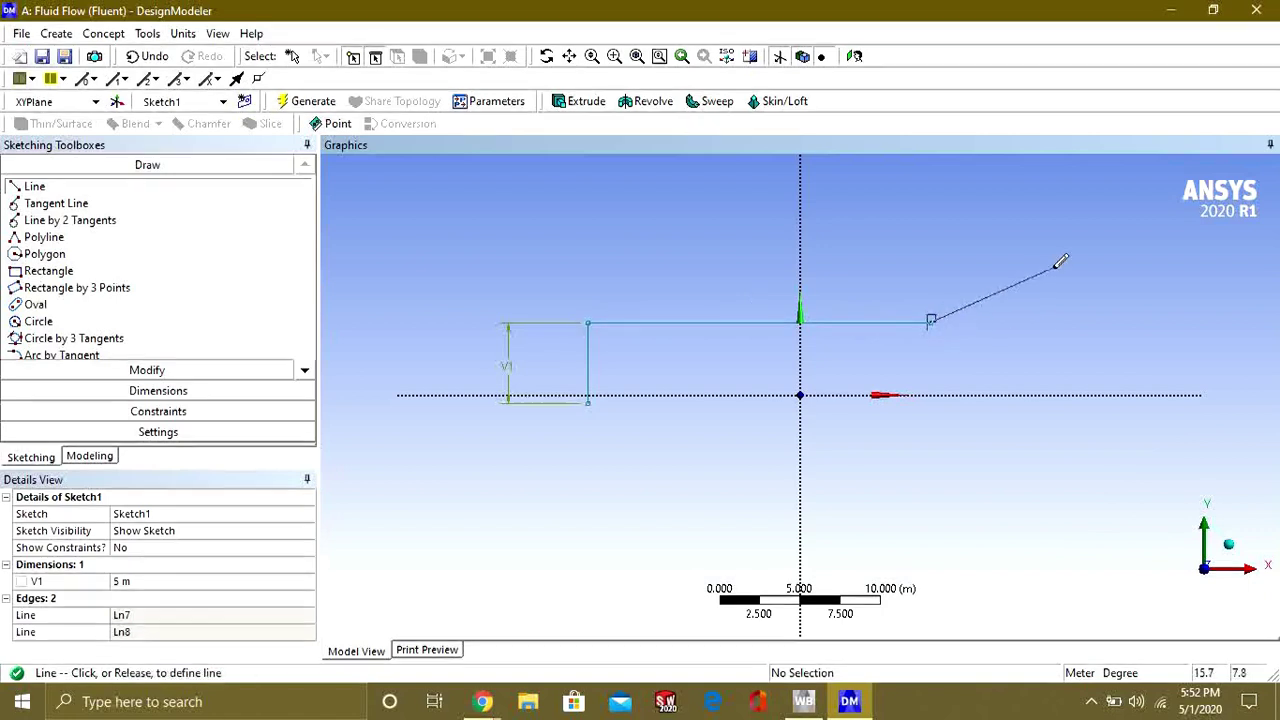
left_click(1124, 226)
left_click(1122, 230)
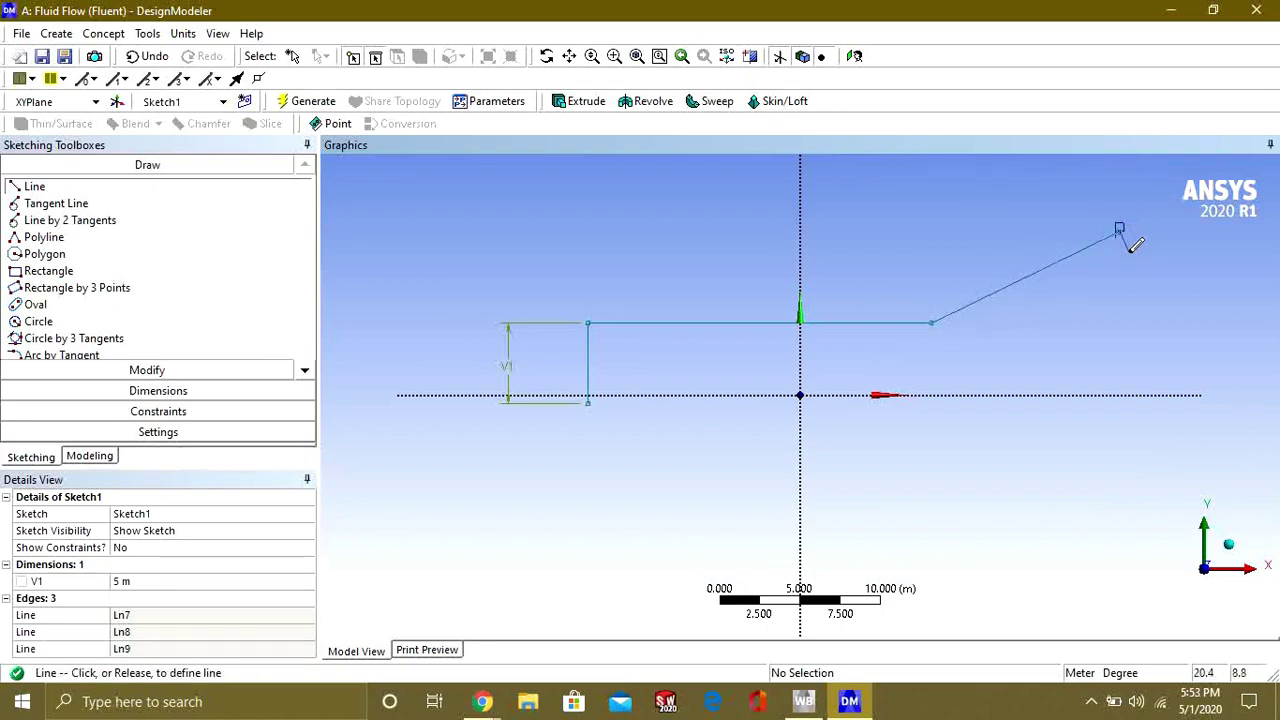
left_click(1130, 250)
left_click(1128, 250)
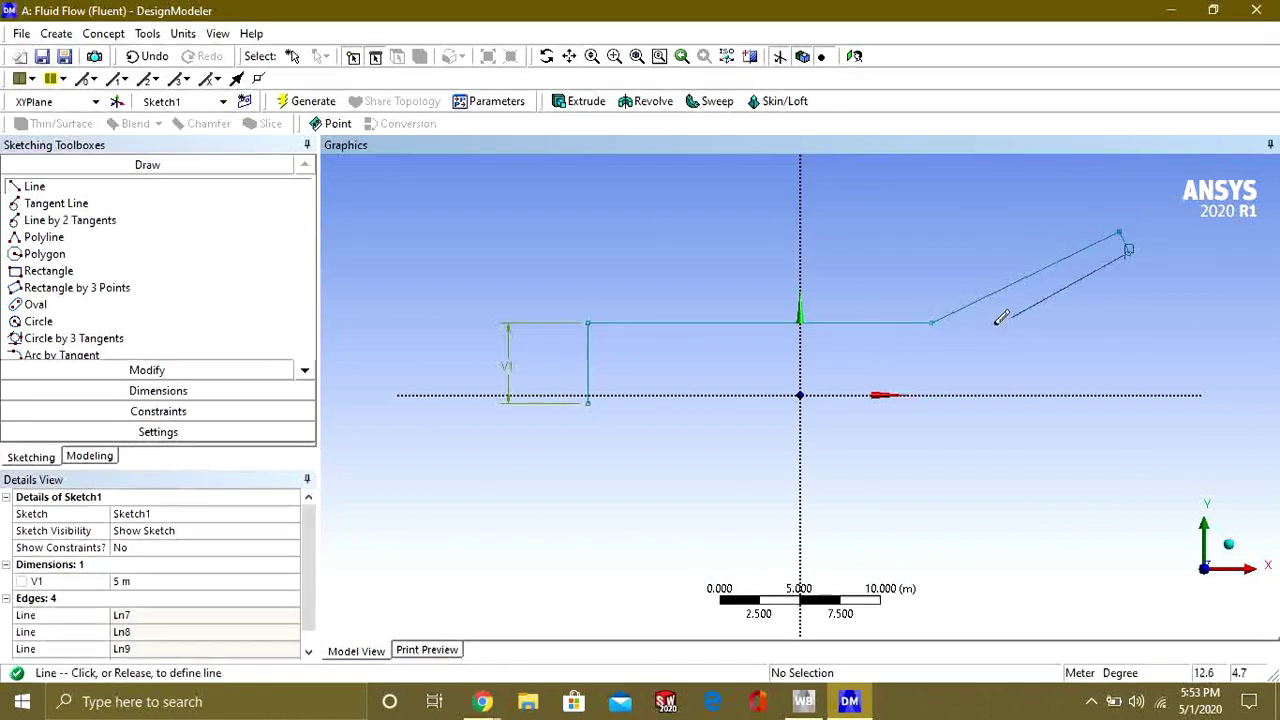
left_click(947, 341)
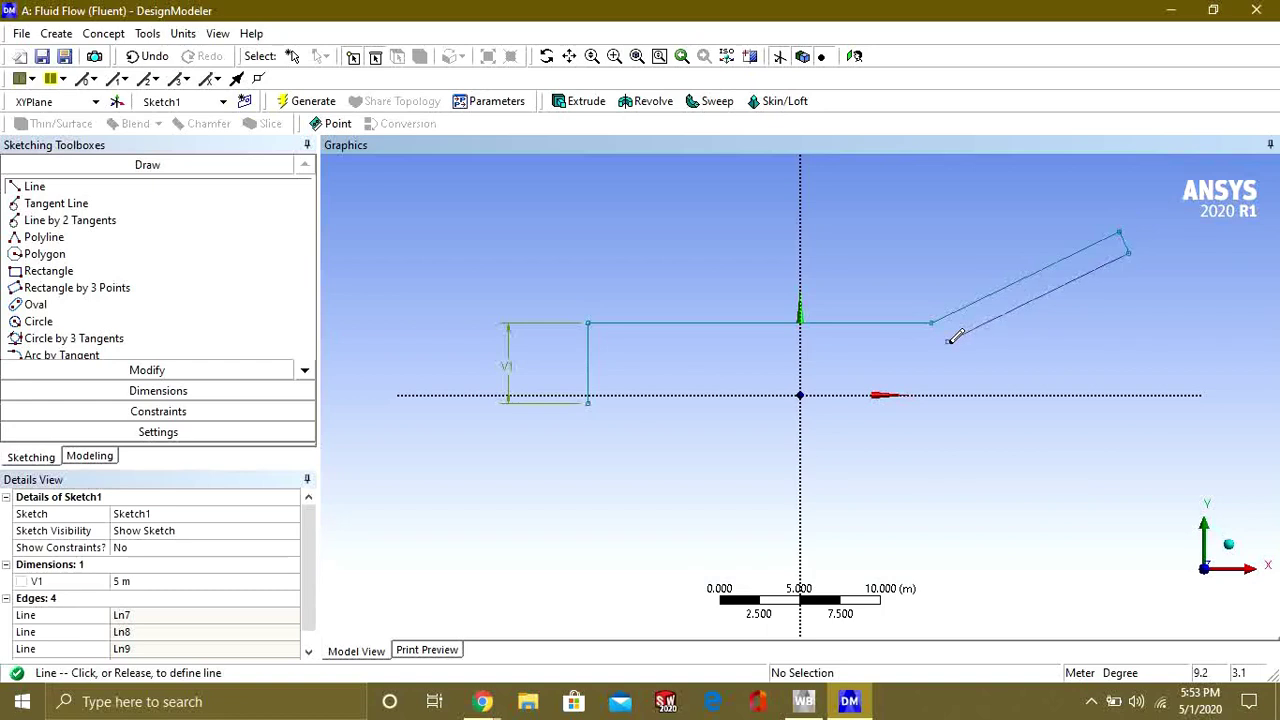
- Draw the channel's lower horizontal wall about 21 m long and the lower branch's outer line sloping down from its end
left_click(593, 400)
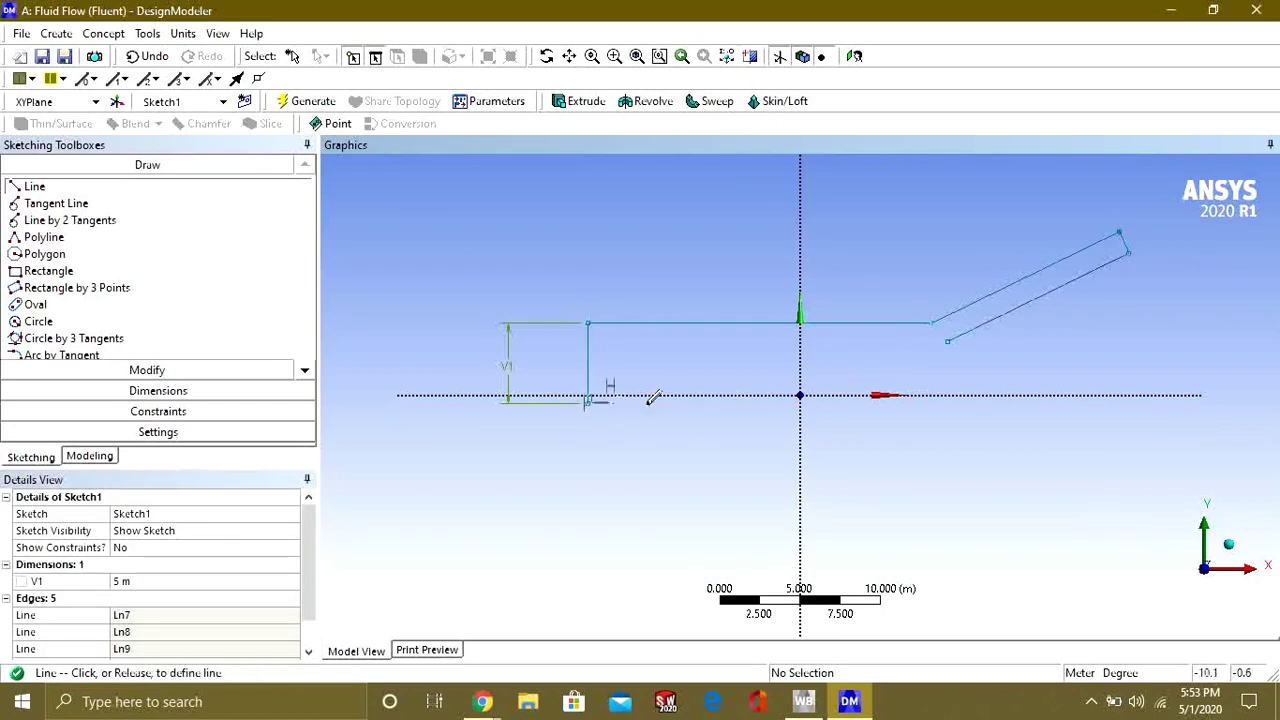
left_click(931, 401)
left_click(930, 403)
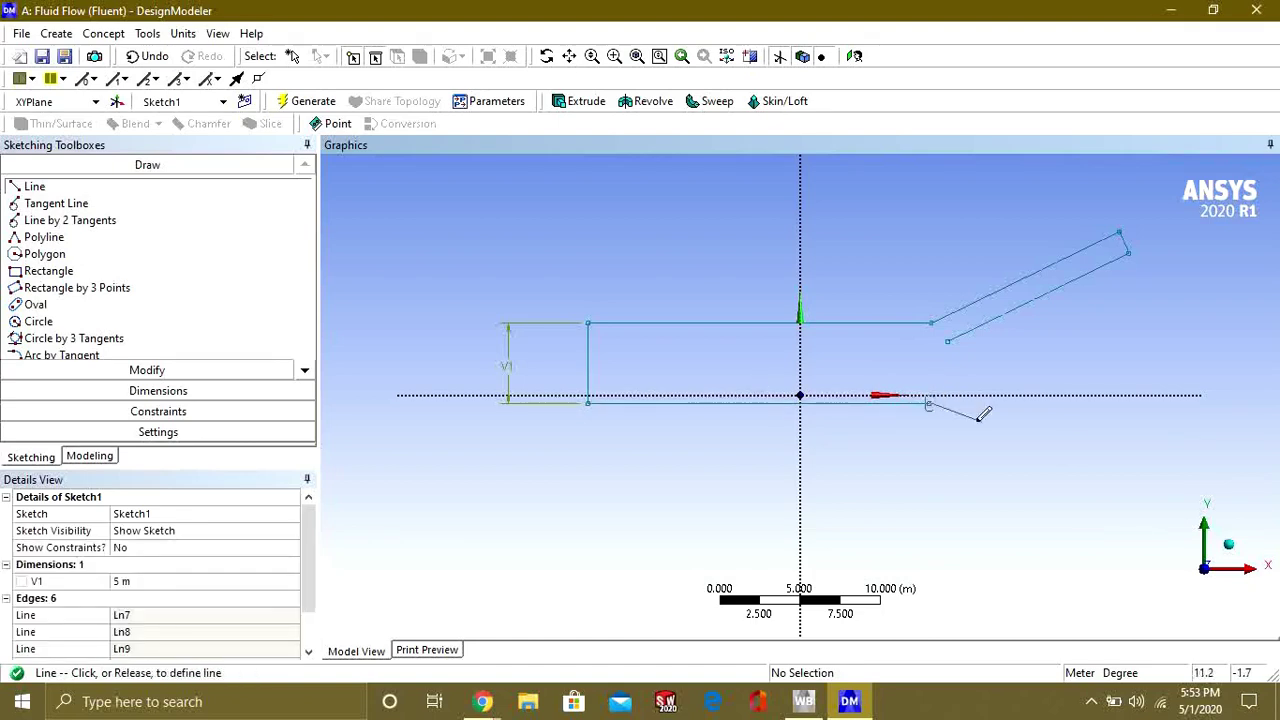
left_click(1098, 466)
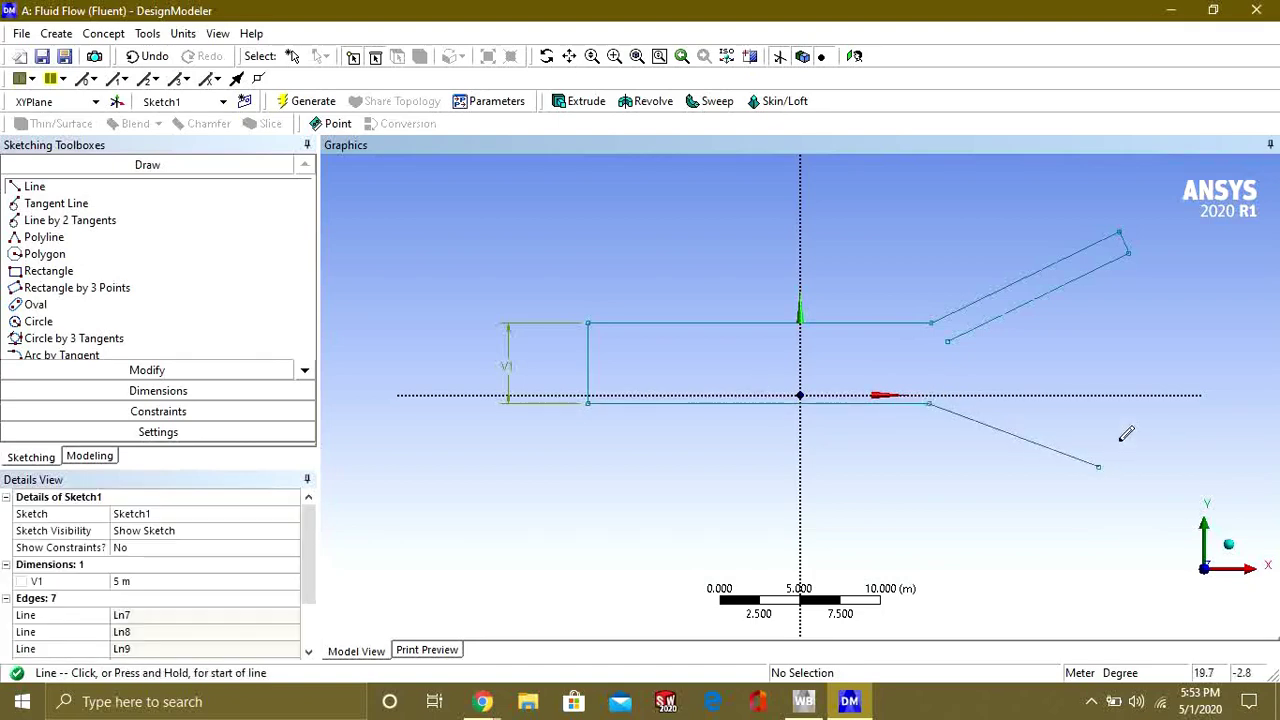
- Close the lower branch with a short perpendicular end line and an inner line joining it to the upper branch's inner corner
left_click(1099, 466)
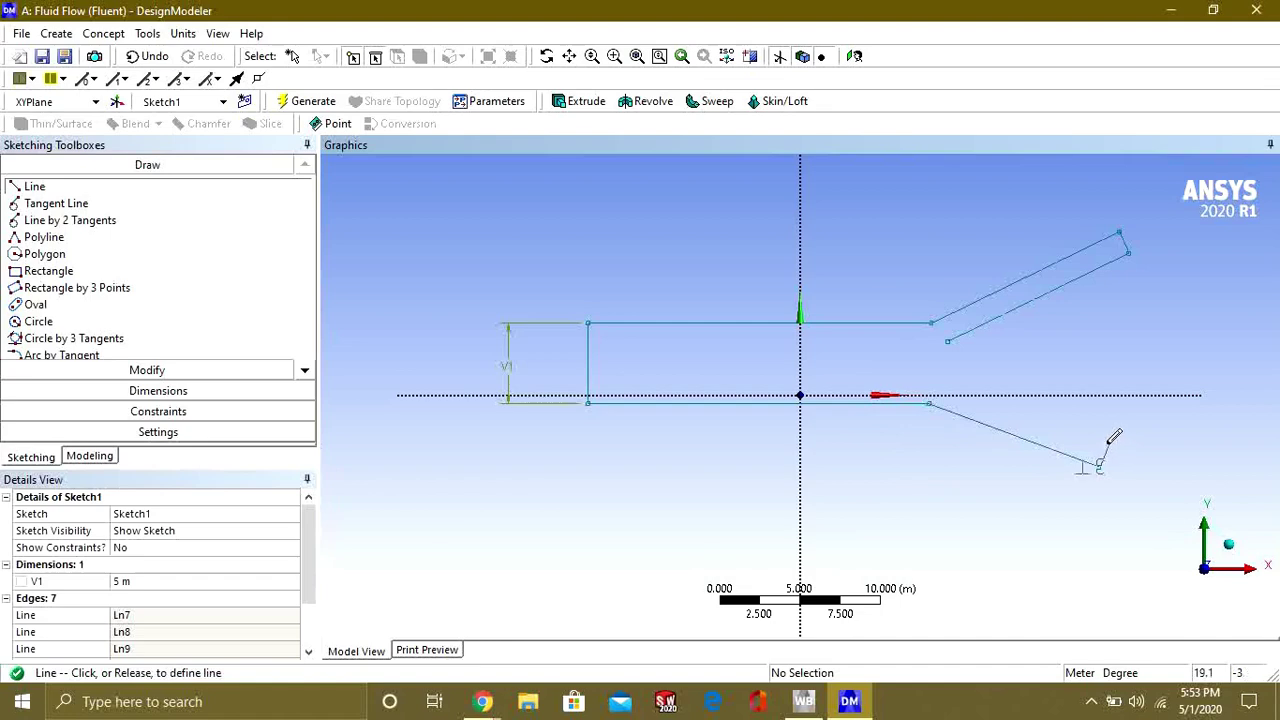
left_click(1107, 448)
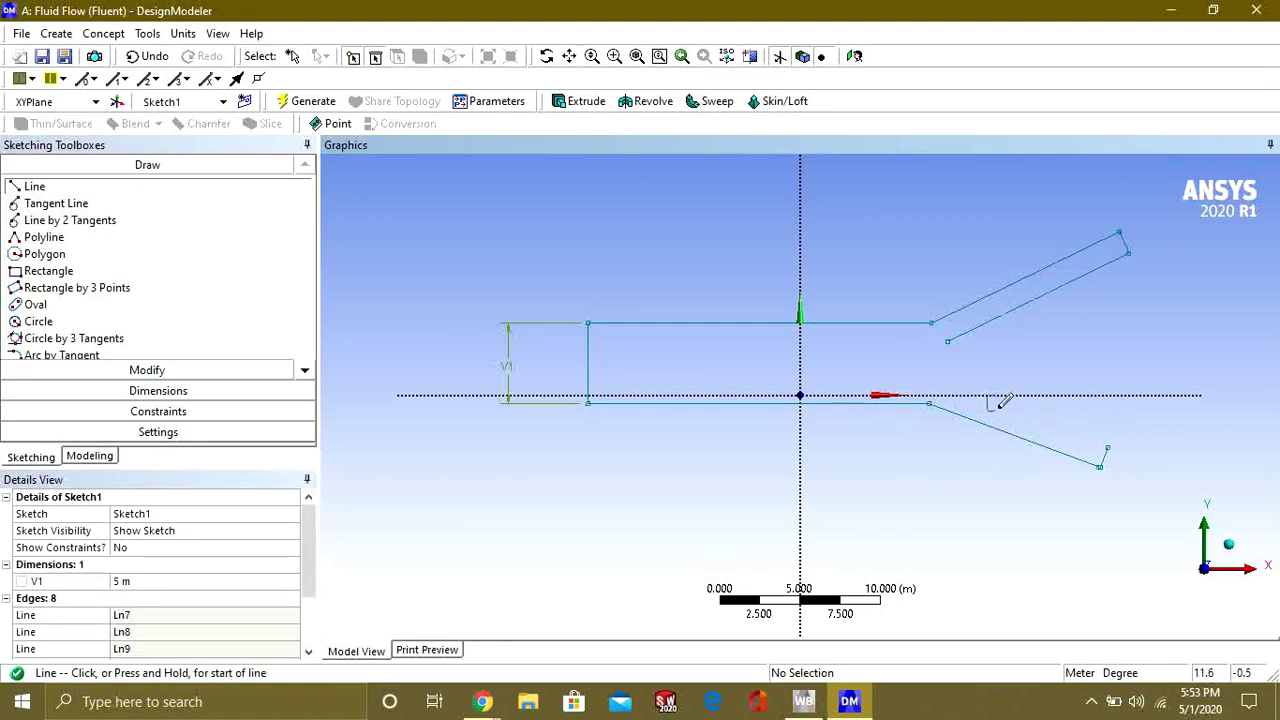
left_click(948, 341)
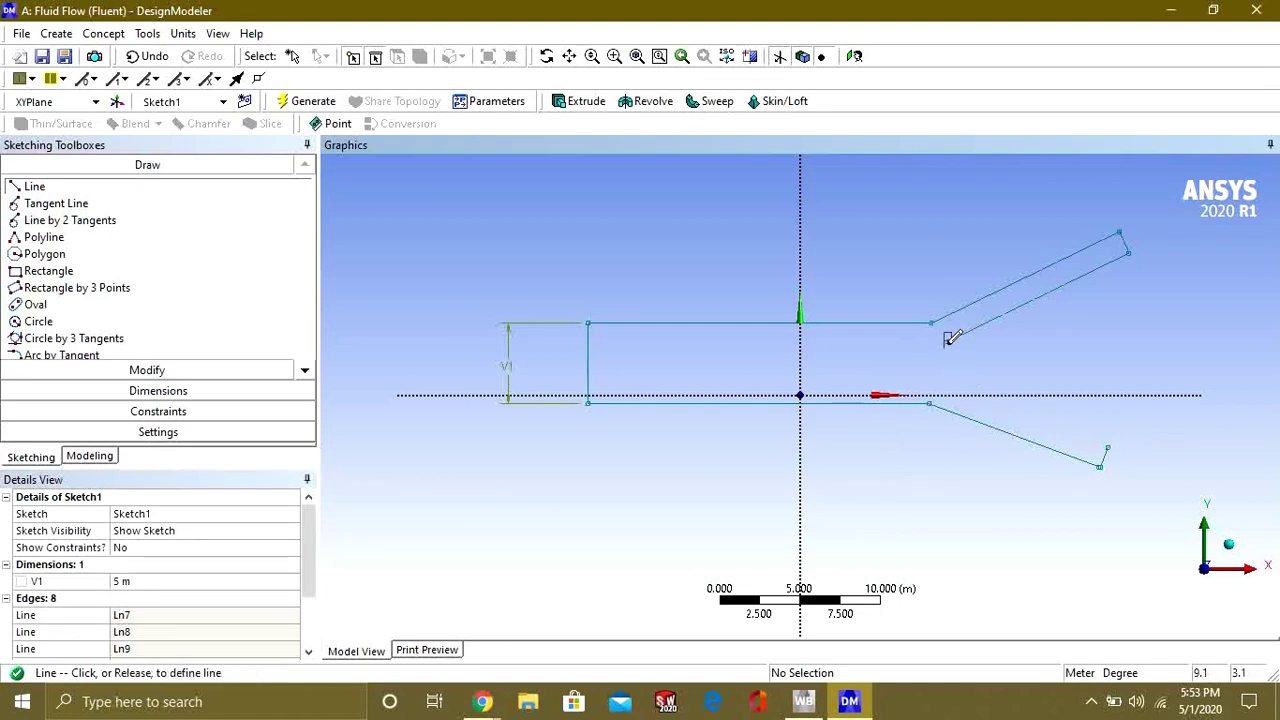
left_click(1107, 448)
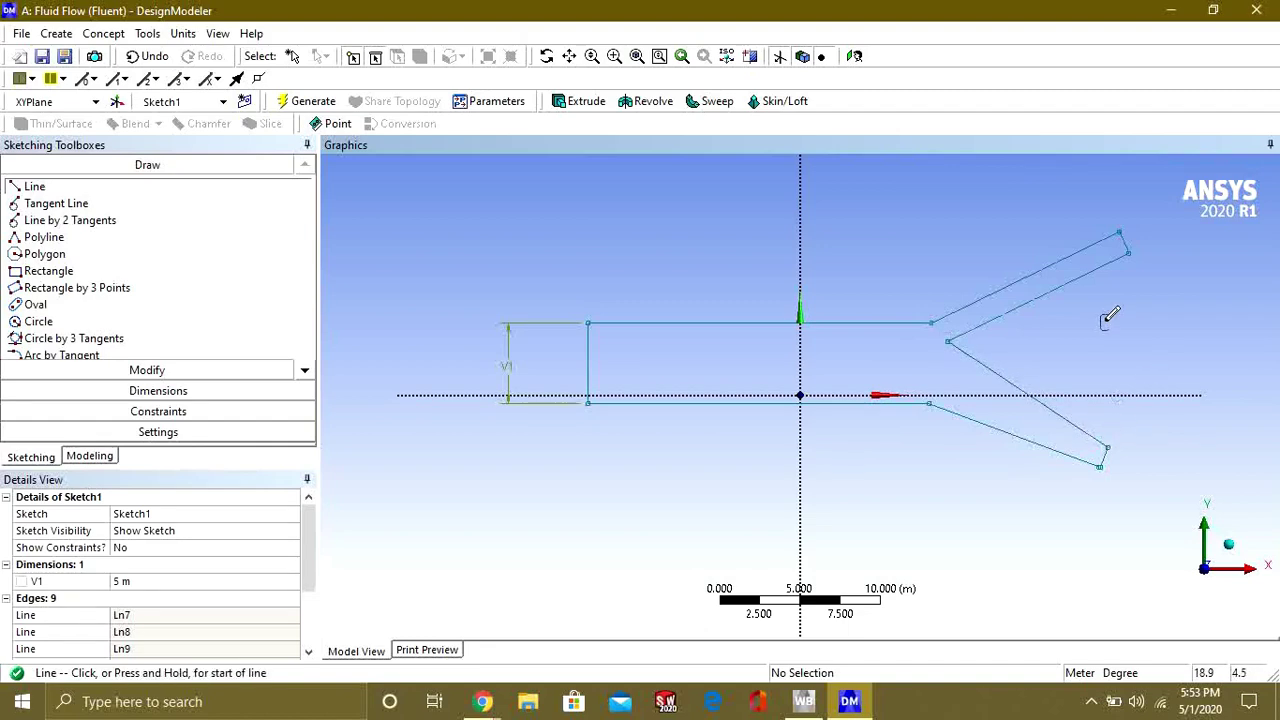
key("Escape")
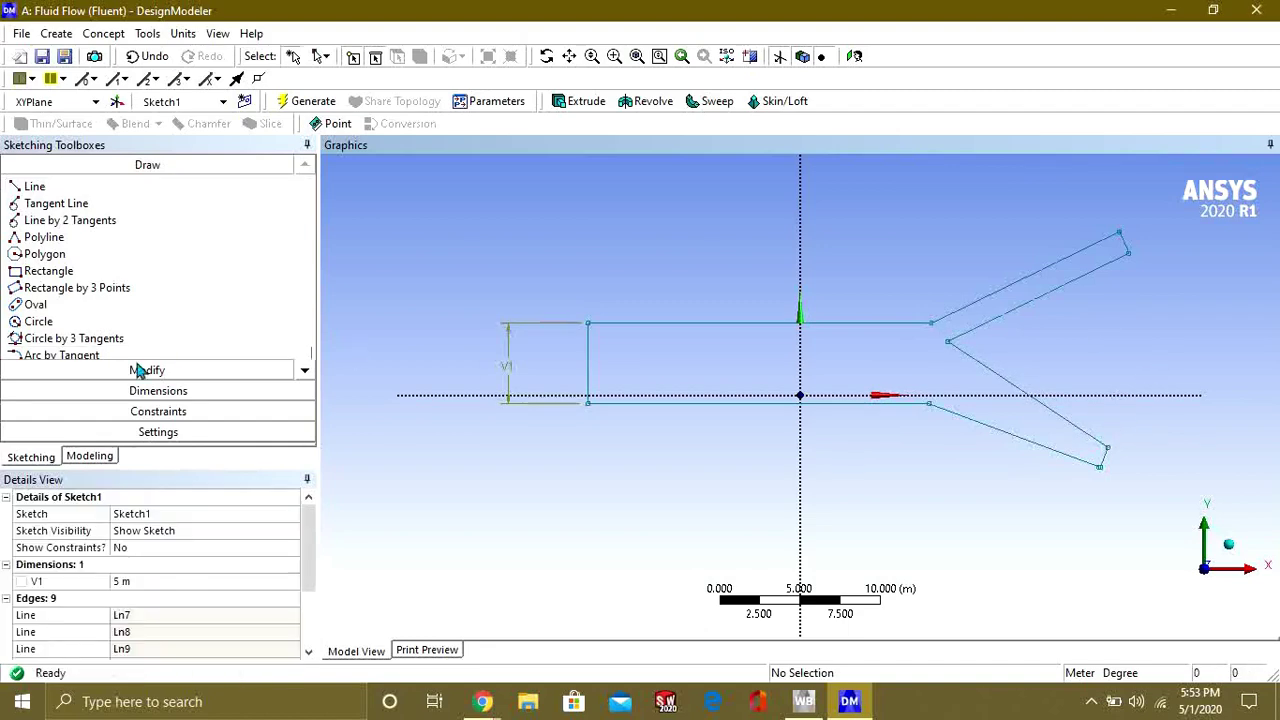
- Dimension the channel's lower horizontal wall and set its length to 20 m
left_click(698, 405)
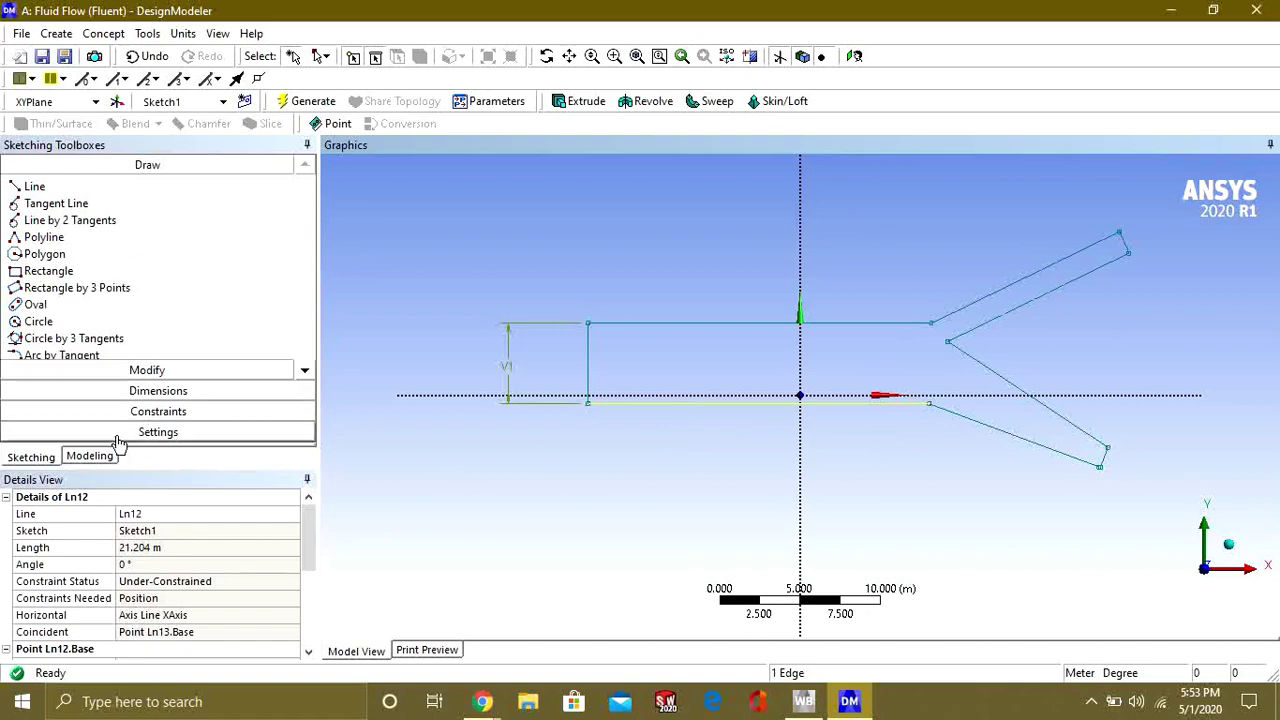
left_click(126, 390)
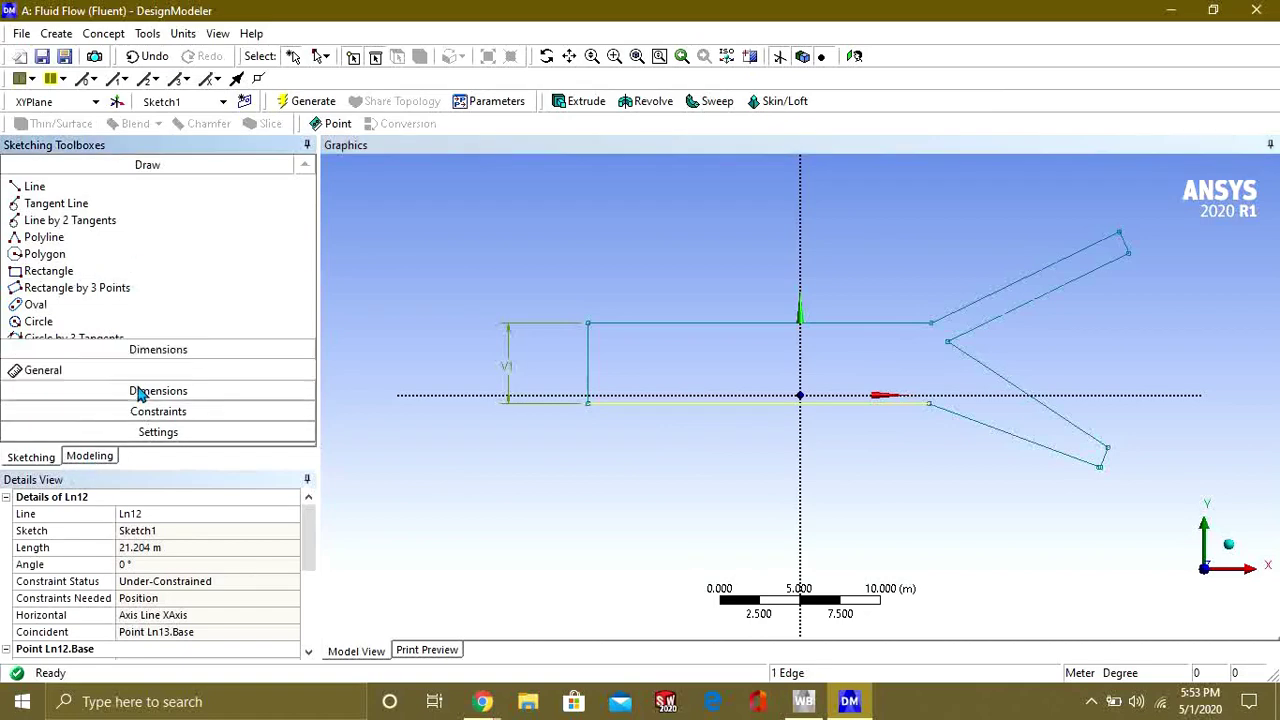
left_click(652, 414)
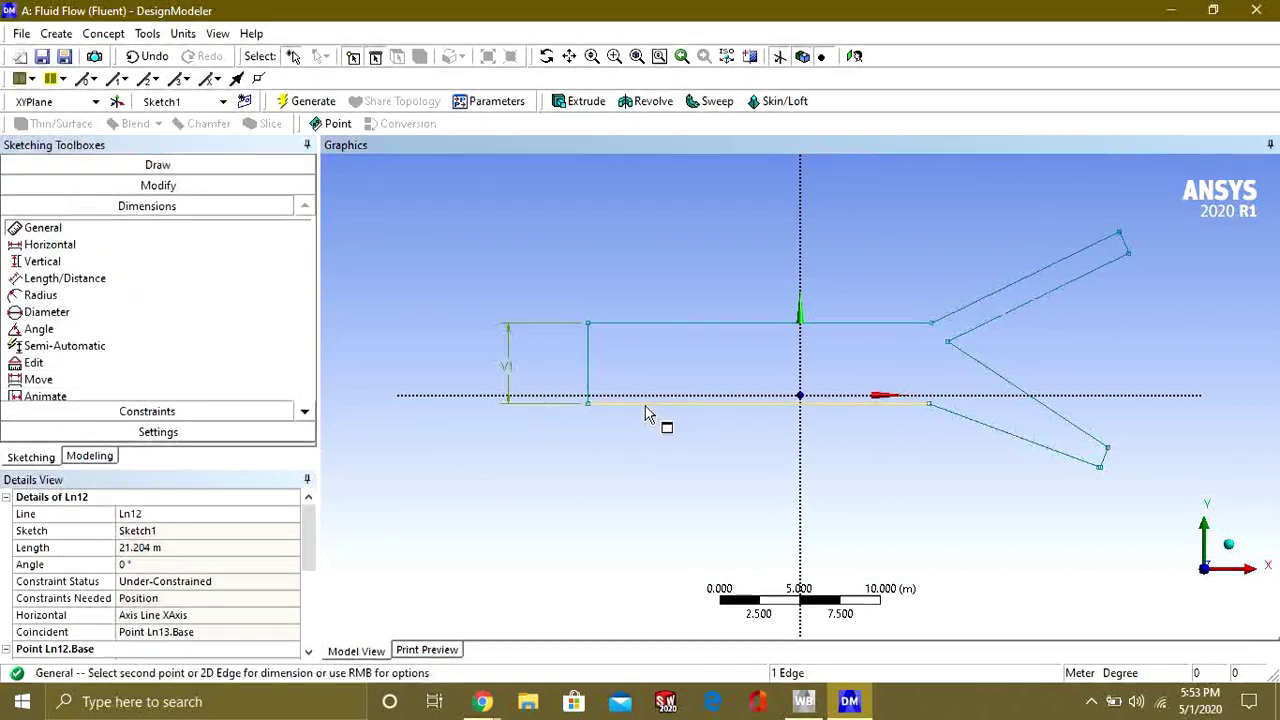
left_click(664, 455)
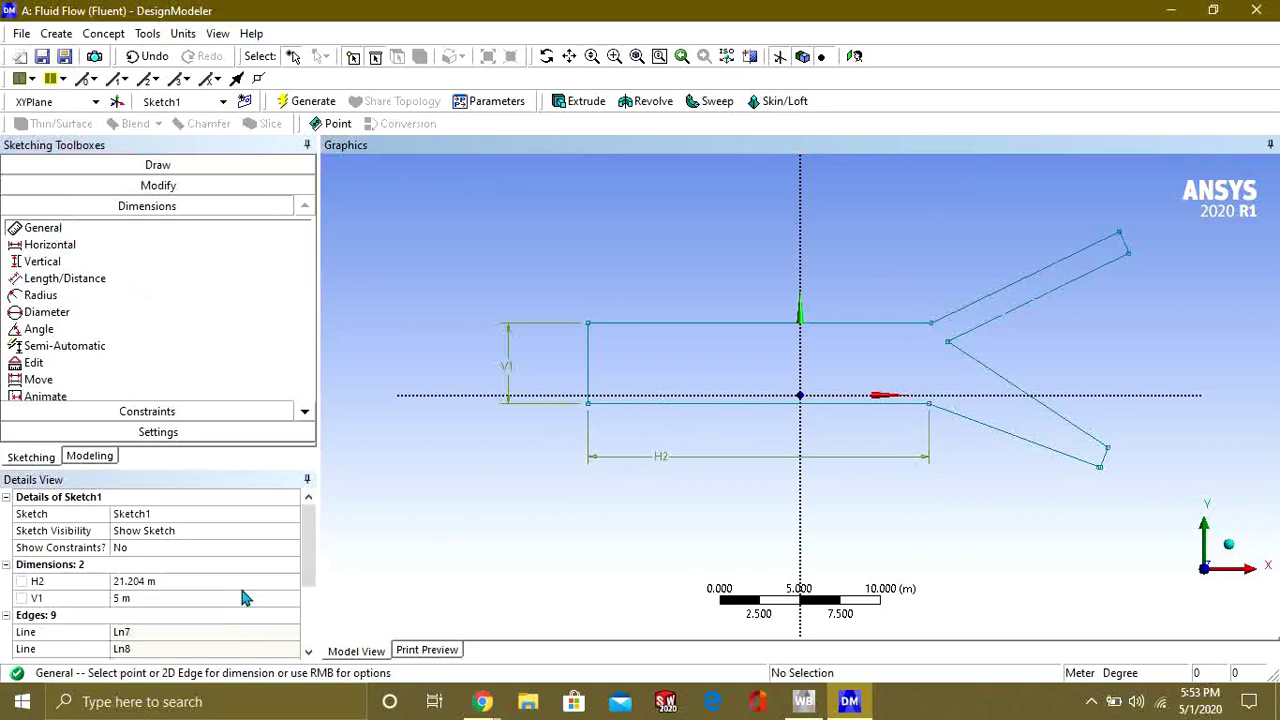
left_click(150, 581)
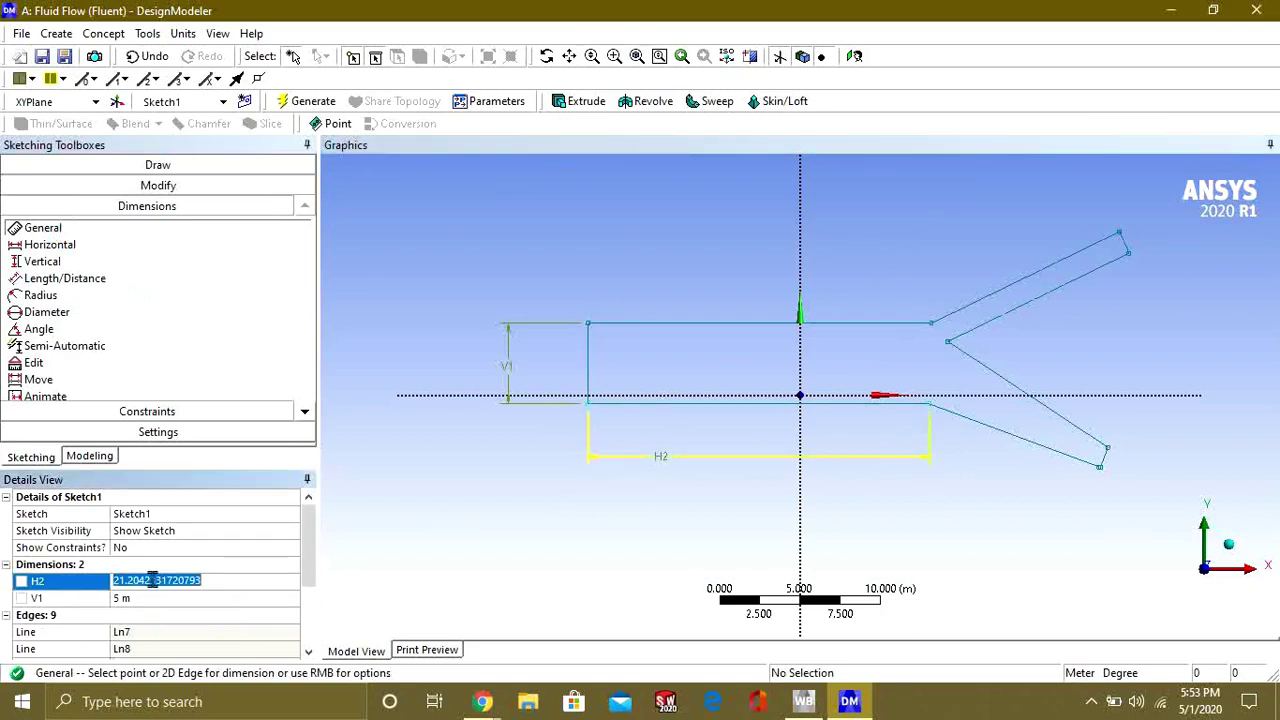
type("20")
key("Return")
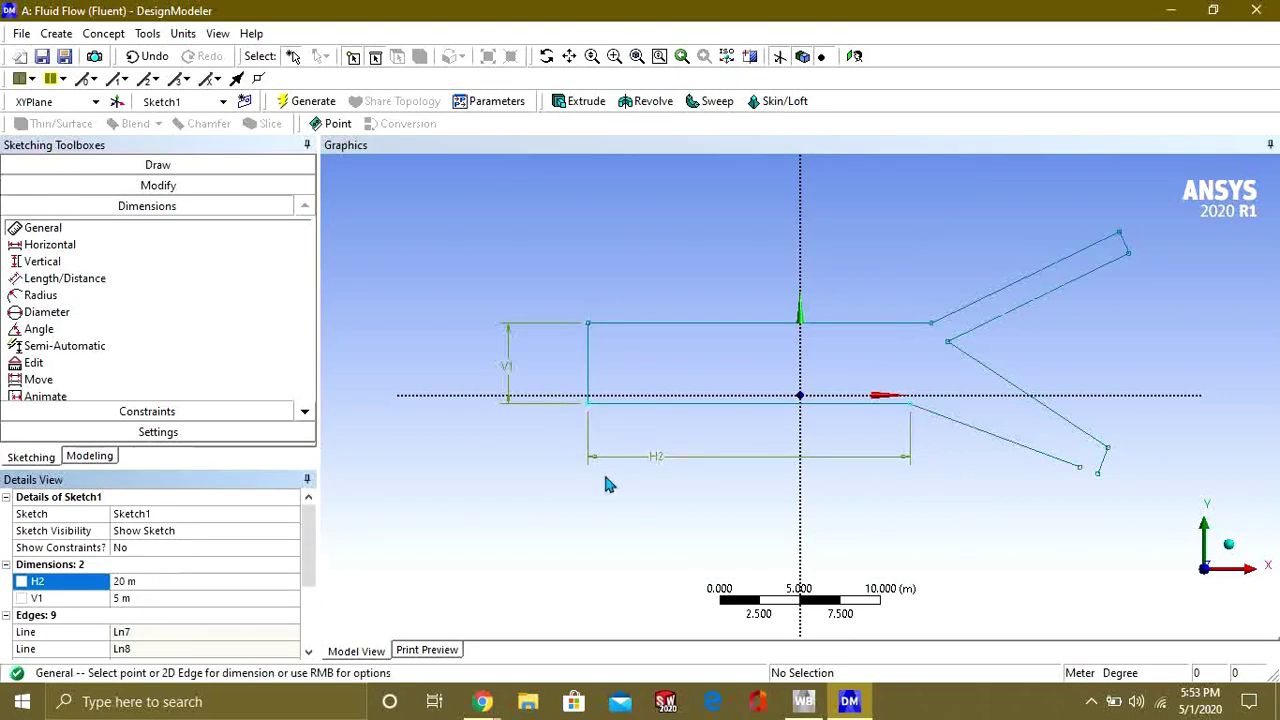
- Dimension the channel's upper horizontal wall and set its length to 20 m
left_click(849, 322)
left_click(847, 243)
left_click(147, 597)
type("20")
key("Return")
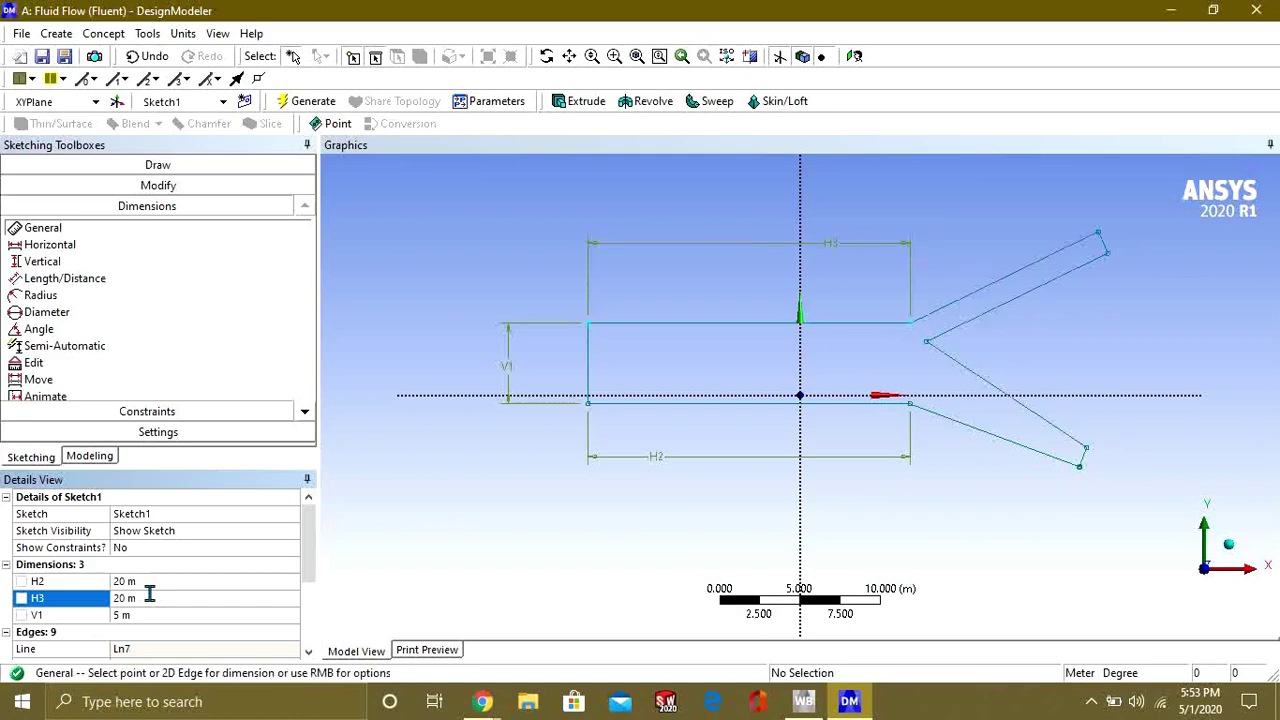
- Dimension the distance from the branches' inner corner to the channel's lower horizontal wall and set it to 2.5 m
left_click(924, 343)
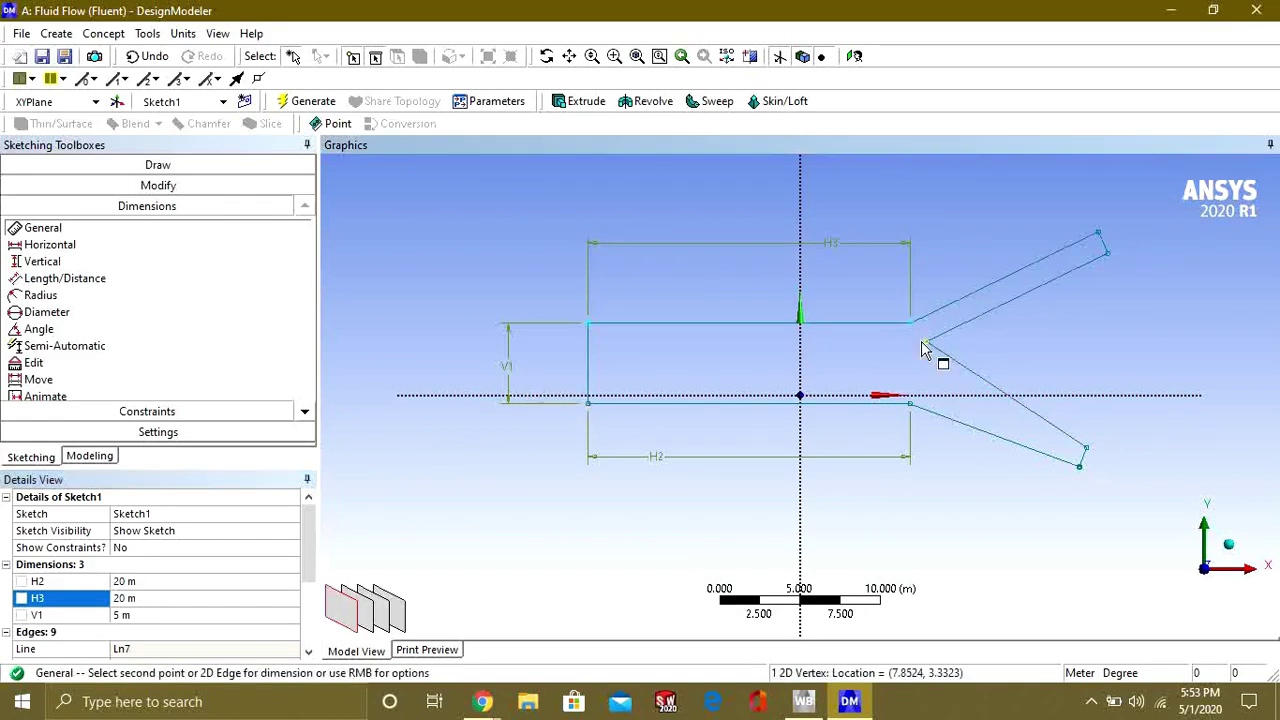
left_click(841, 406)
left_click(1106, 332)
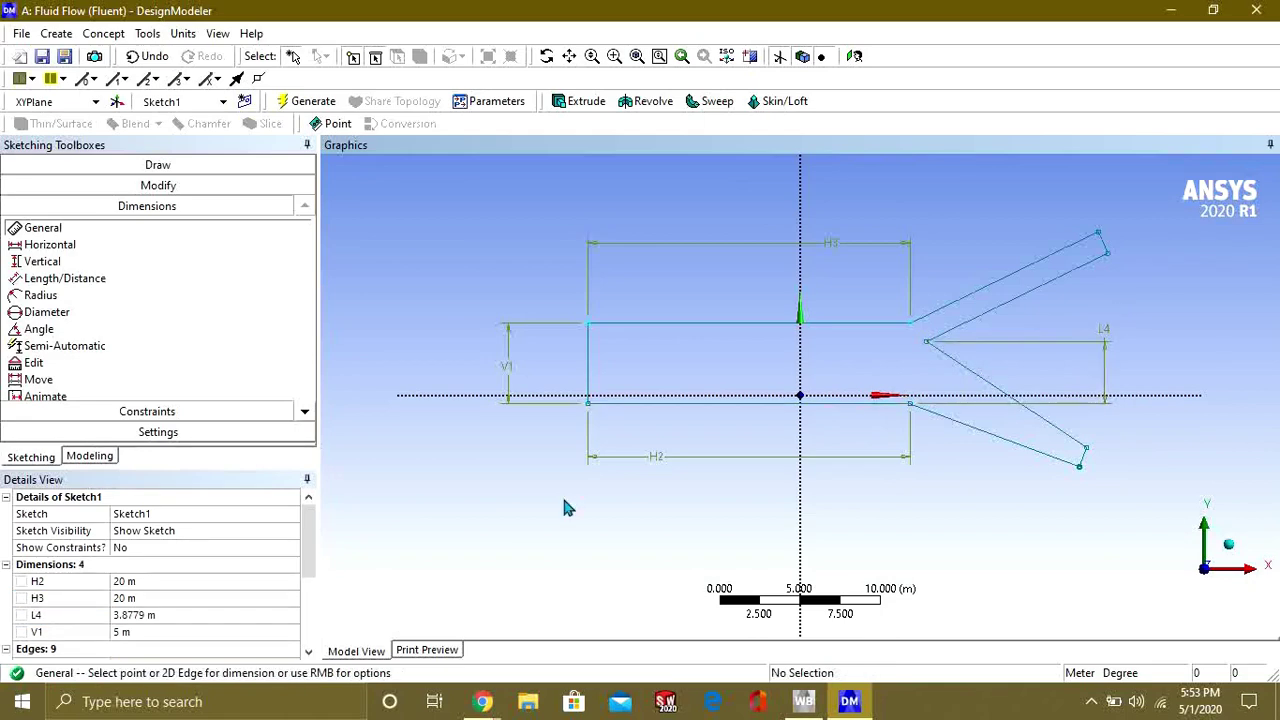
left_click(162, 616)
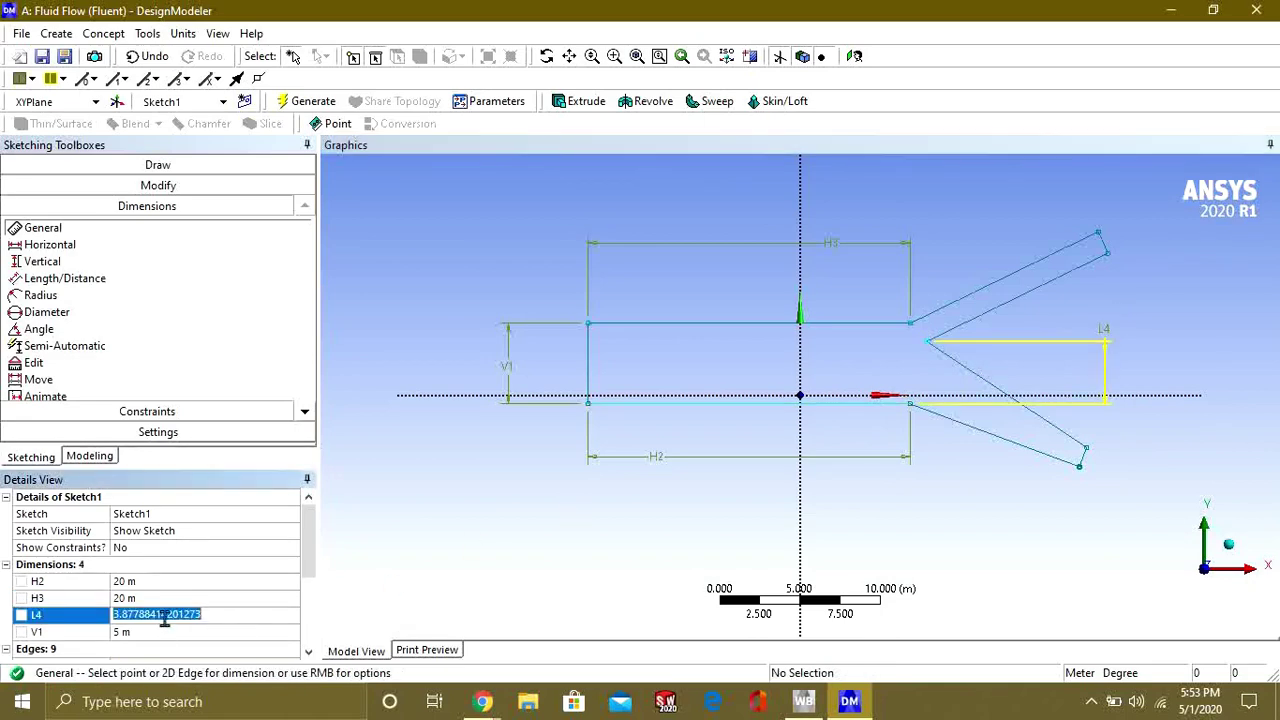
type("2.5")
key("Return")
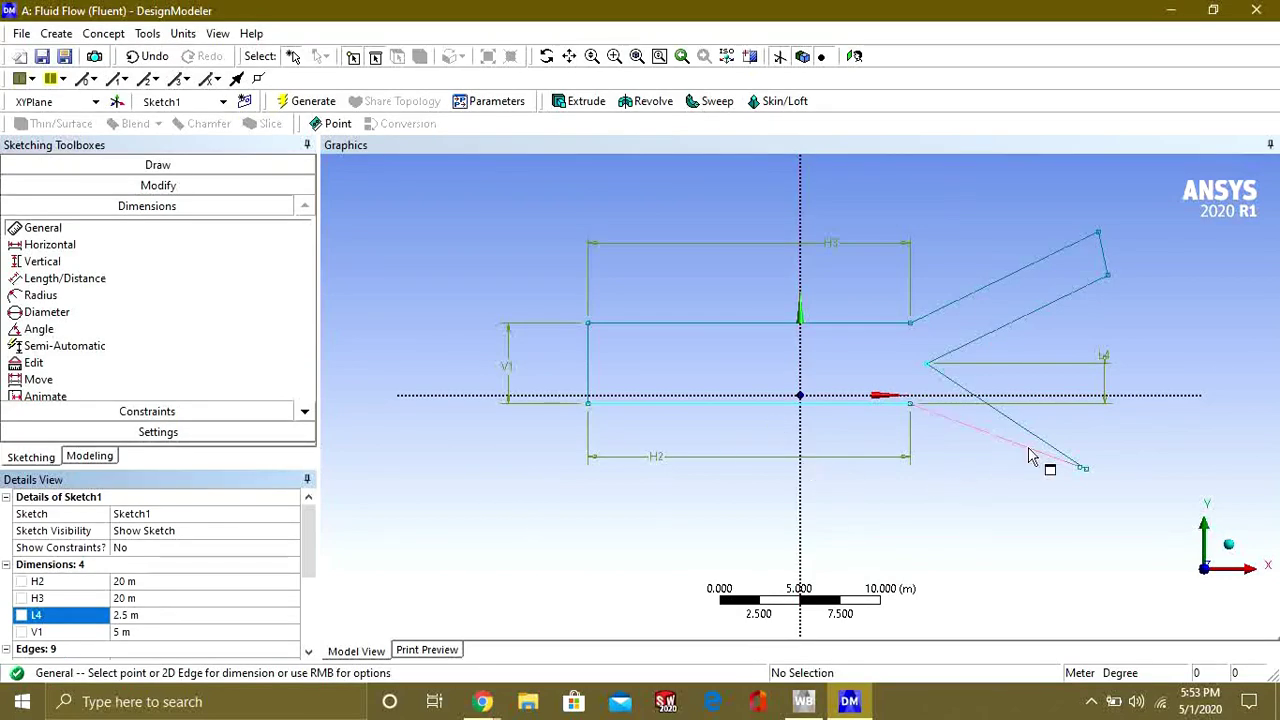
- Dimension the short end line of the upper branch and set its length to 2.5 m
scroll(1032, 456, "down", 1)
left_click(1077, 268)
left_click(1143, 232)
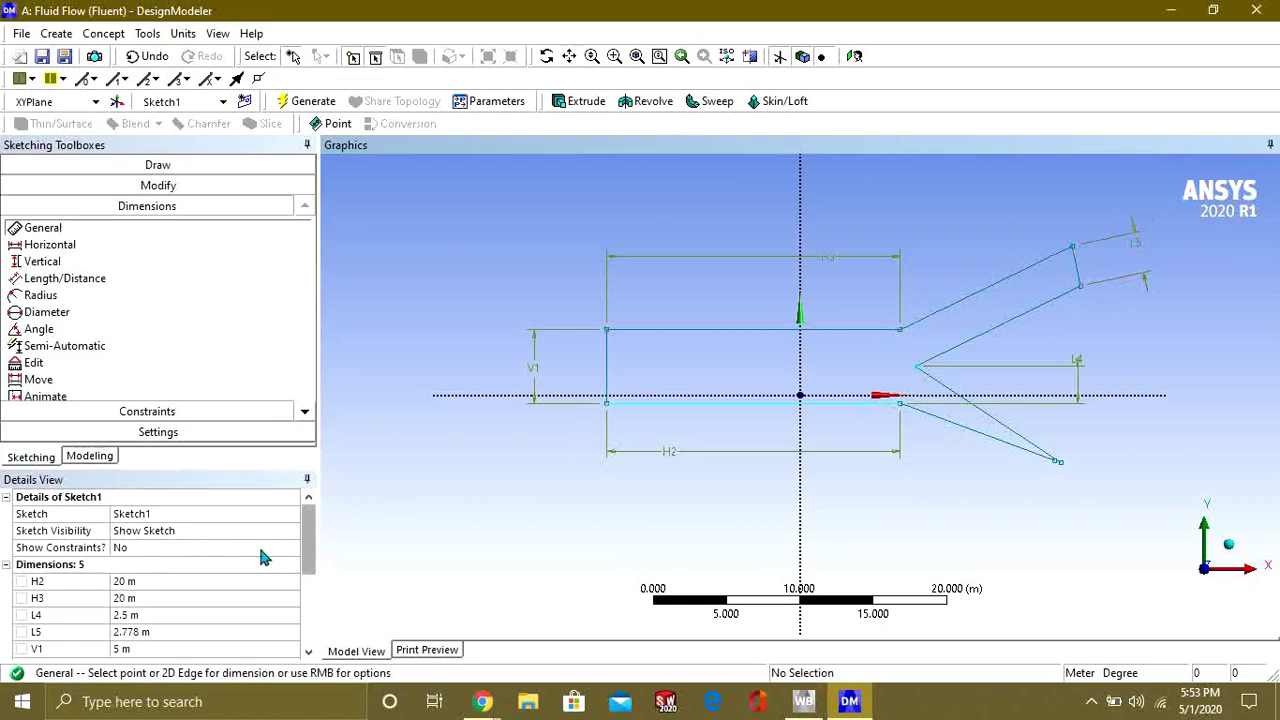
scroll(258, 556, "down", 2)
left_click(152, 580)
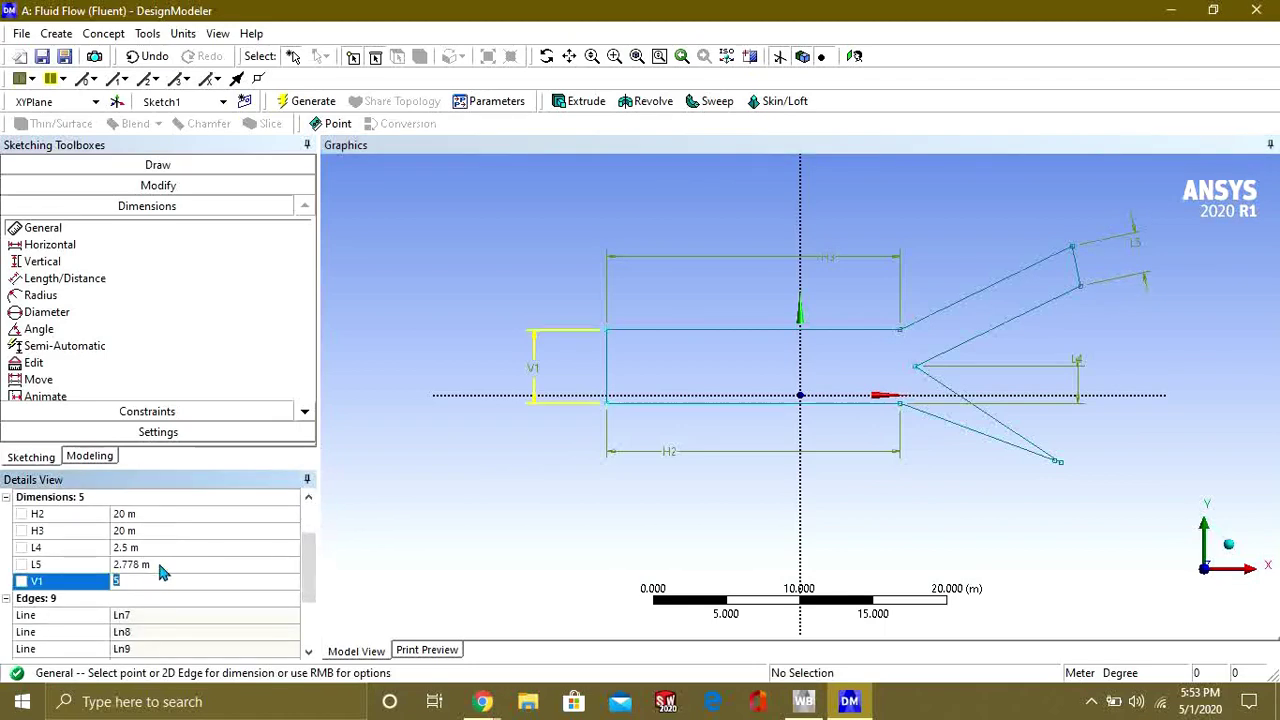
left_click(160, 564)
type("2.5")
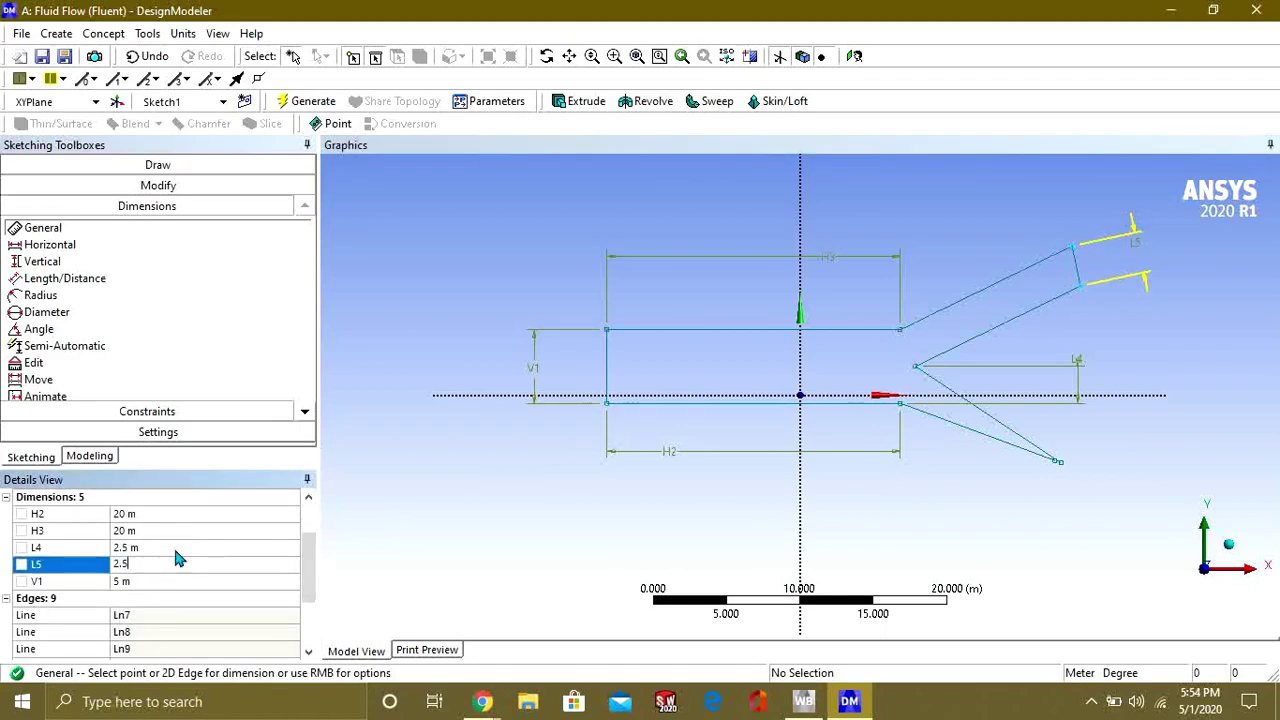
key("Return")
- Delete the lower branch's outer line, inner line and short end line
scroll(1013, 427, "down", 1)
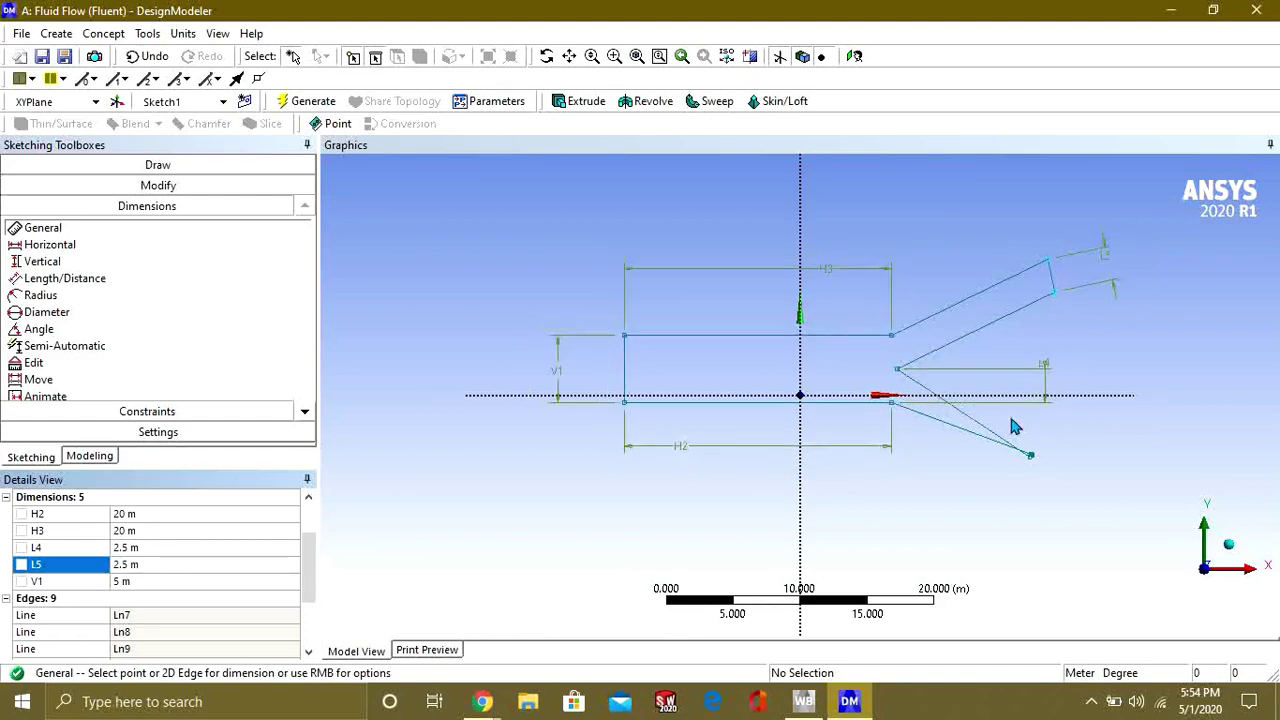
scroll(1029, 410, "up", 3)
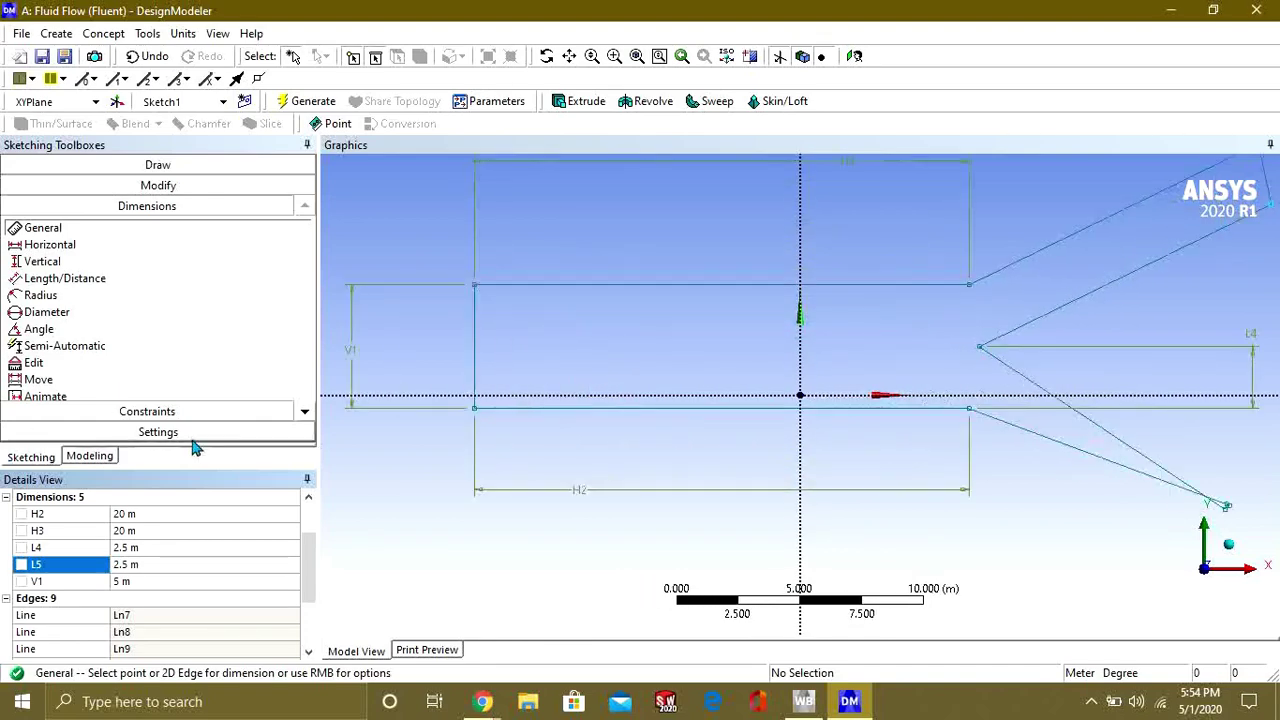
key("Escape")
left_click(1148, 485)
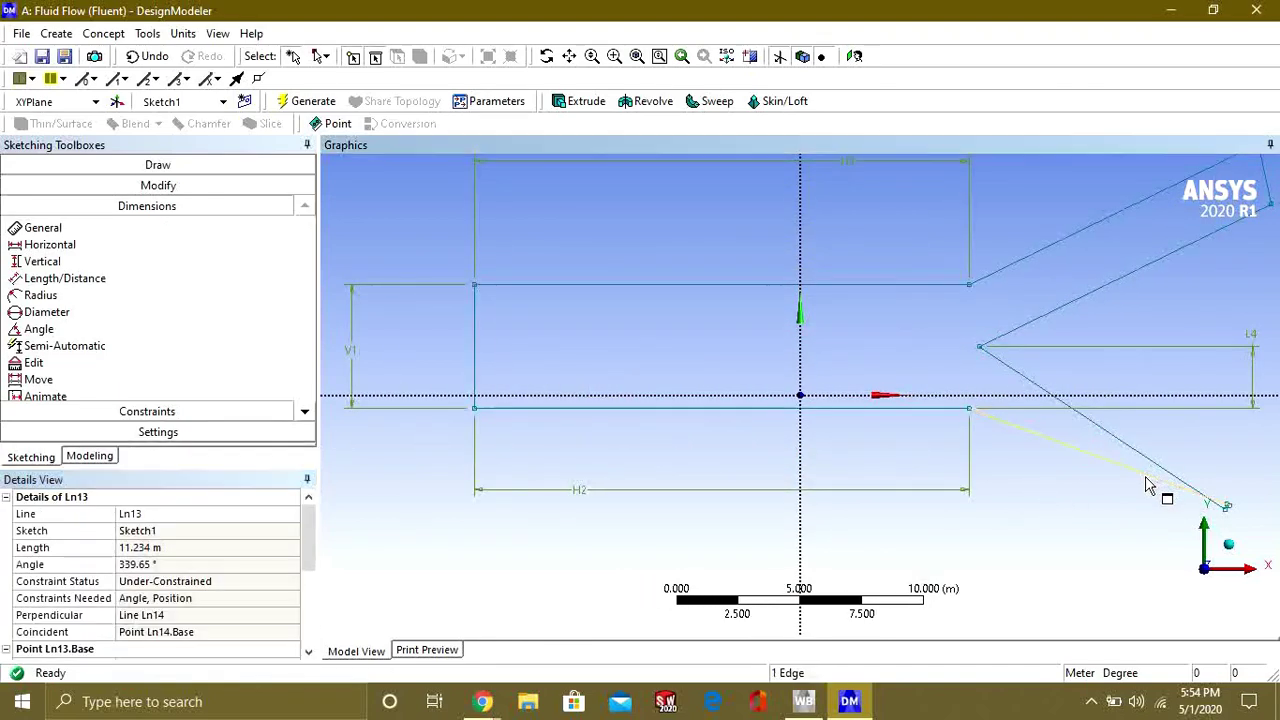
left_click(1194, 486)
left_click(1171, 478)
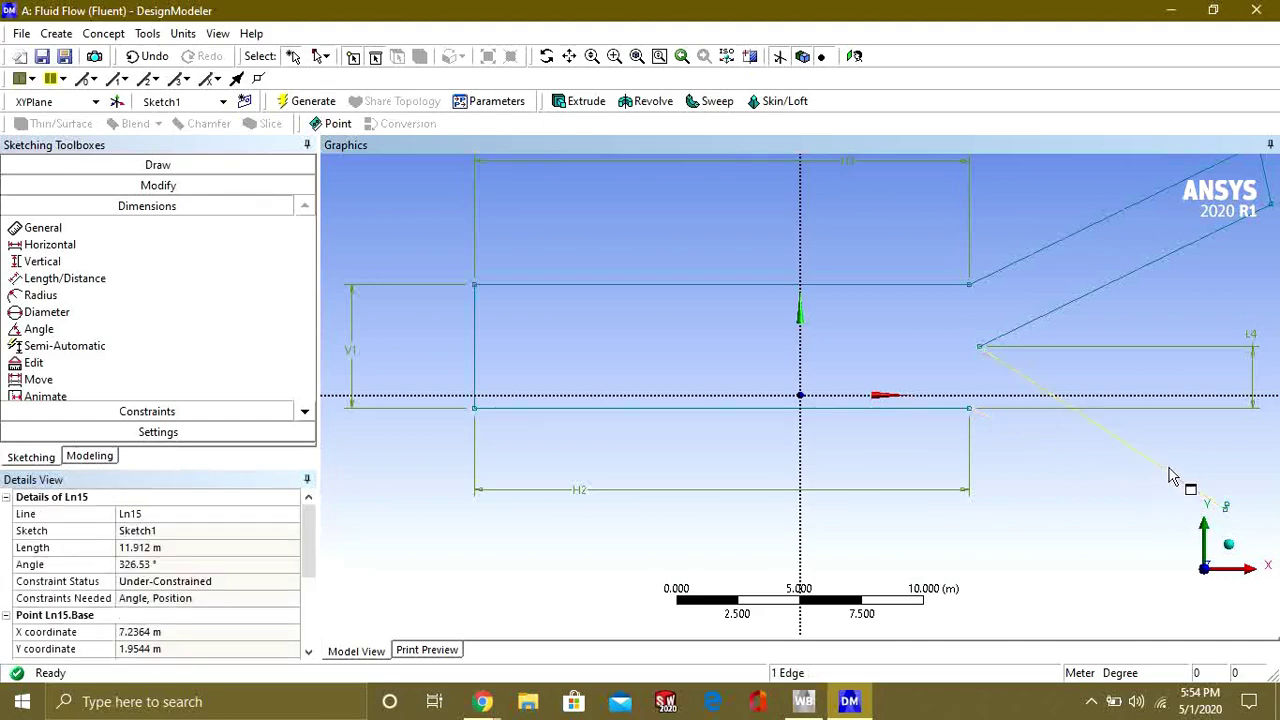
scroll(1240, 517, "up", 1)
mouse_move(1232, 514)
middle_mouse_down()
mouse_move(1106, 414)
mouse_move(1207, 486)
mouse_move(820, 474)
middle_mouse_up()
scroll(971, 534, "up", 1)
middle_click_drag(971, 534, 1074, 543)
left_click(1095, 588, "ctrl")
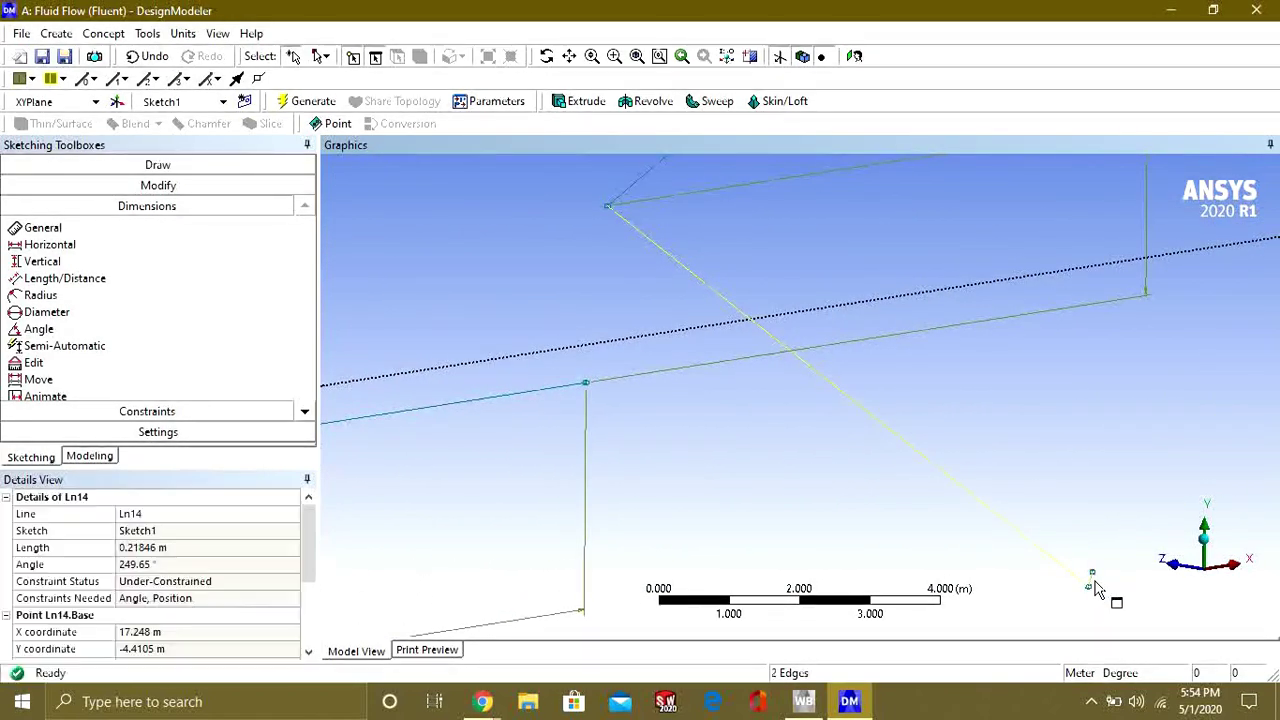
key("Delete")
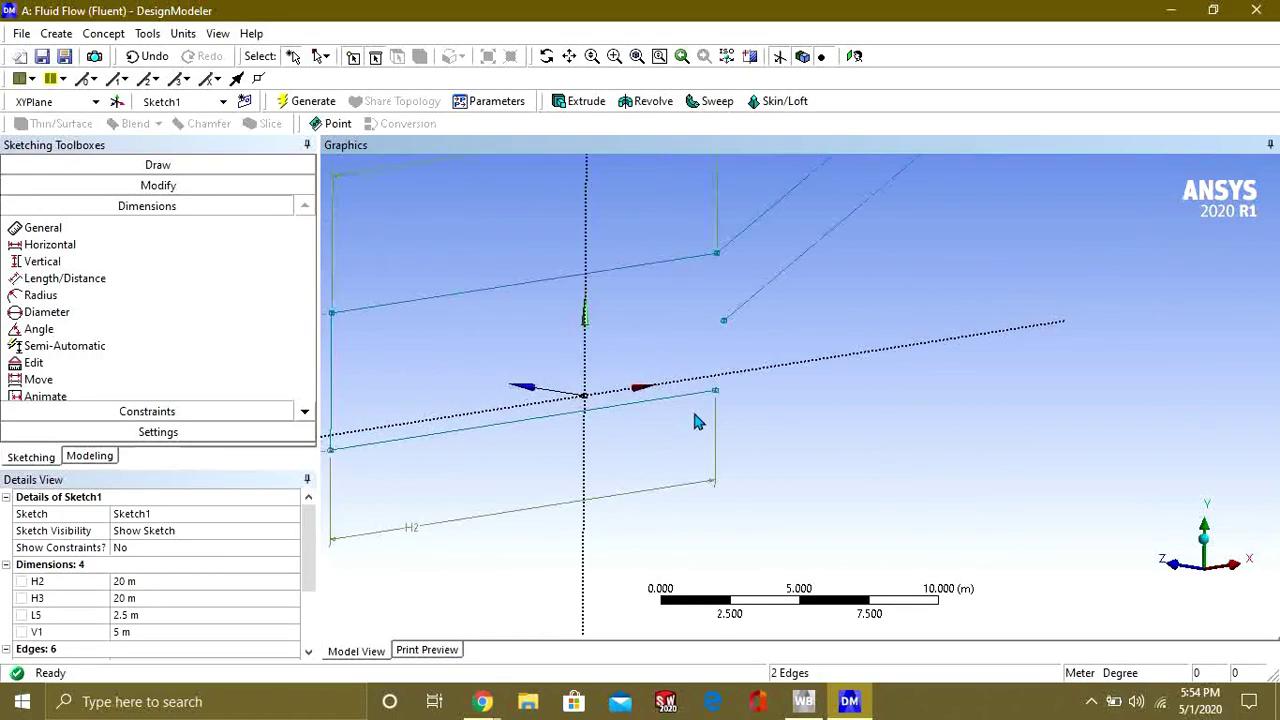
- Redraw the lower branch with inner and outer lines sloping down from the two corners, closed by an end line about 2.5 m long
left_click(854, 56)
scroll(900, 435, "up", 4)
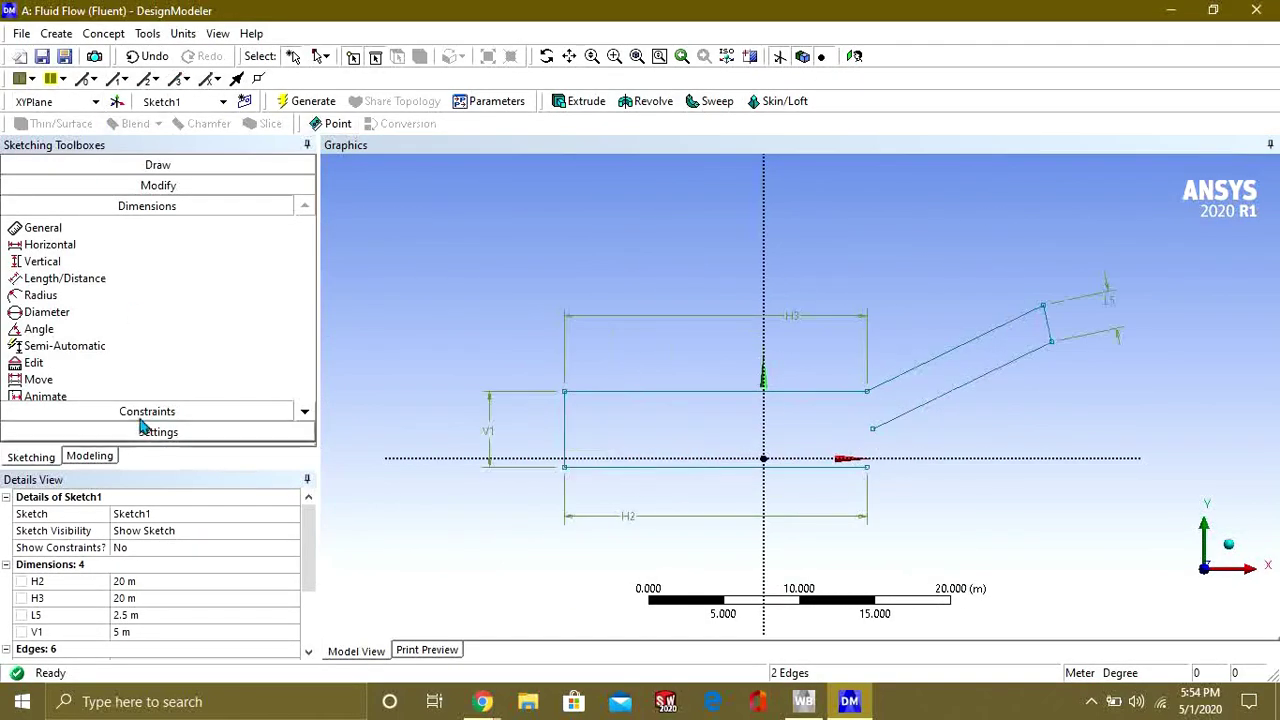
left_click(176, 166)
left_click(32, 186)
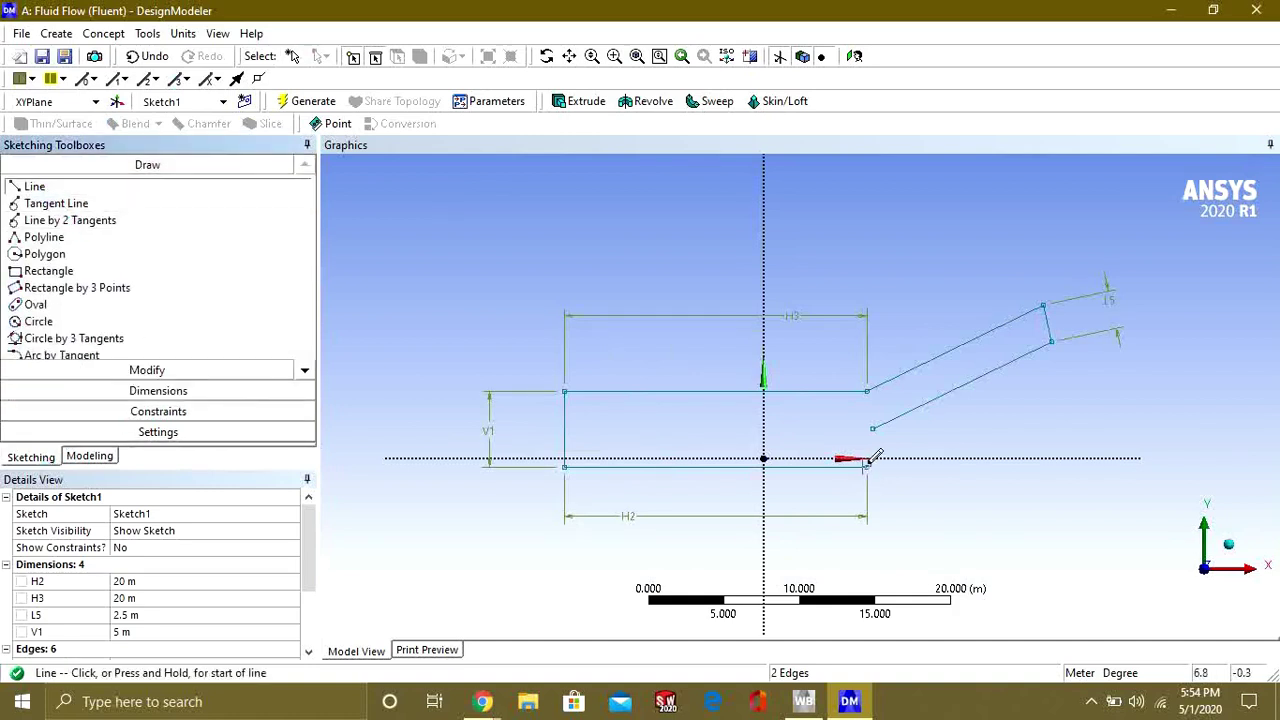
mouse_move(873, 428)
left_mouse_down()
mouse_move(1072, 490)
mouse_move(1012, 498)
mouse_move(1075, 506)
left_mouse_up()
mouse_move(869, 462)
left_mouse_down()
mouse_move(1071, 491)
mouse_move(1080, 523)
mouse_move(1062, 540)
left_mouse_up()
left_click(1062, 540)
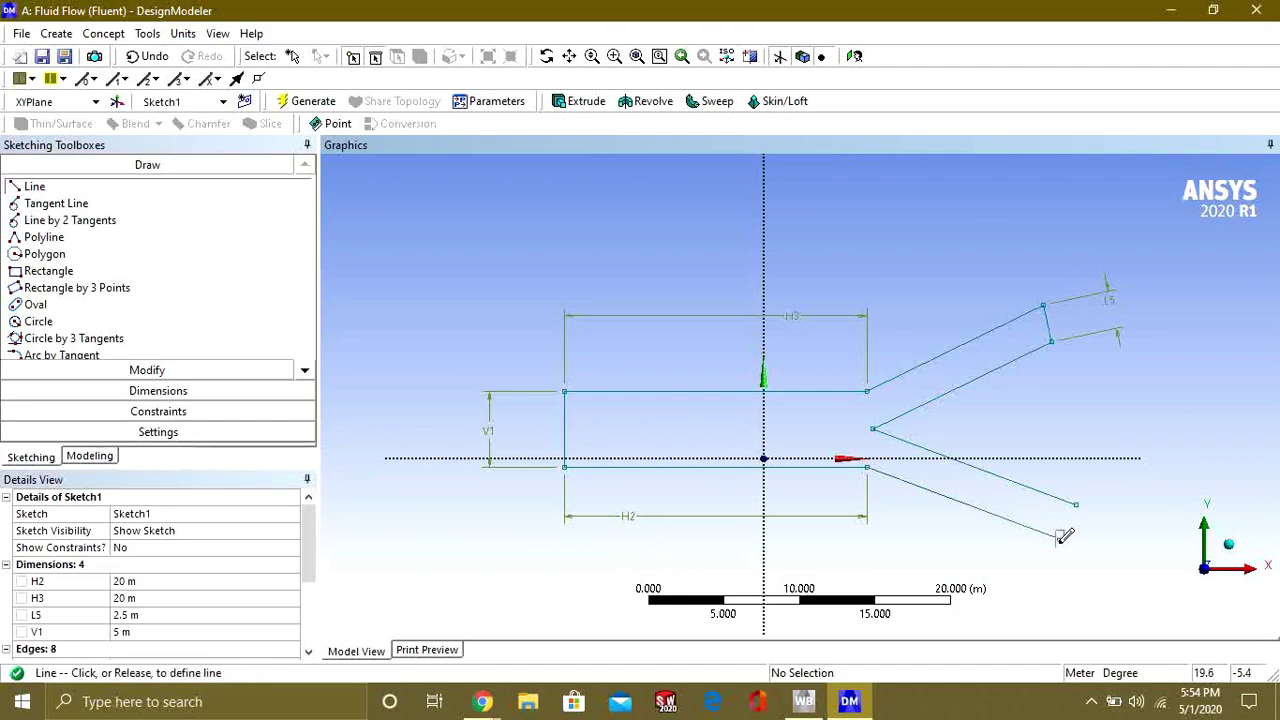
left_click(1076, 505)
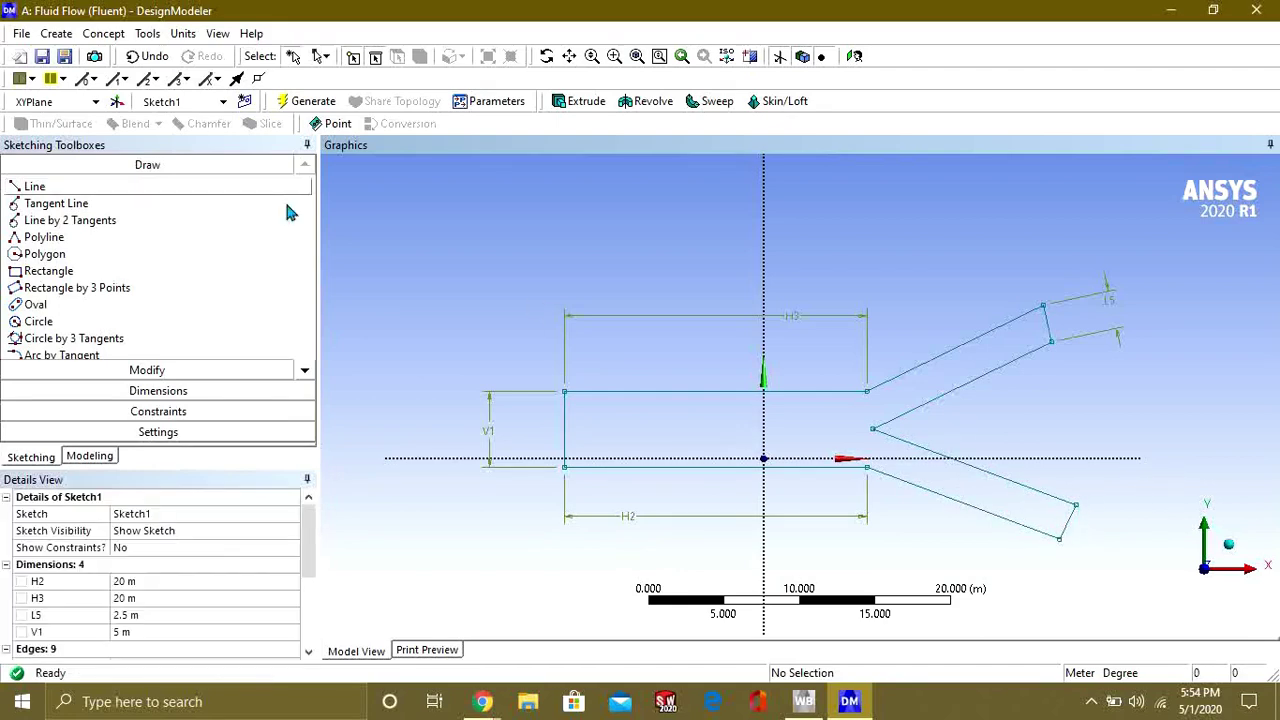
- Dimension the short end line of the lower branch and set its length to 2.5 m
left_click(184, 396)
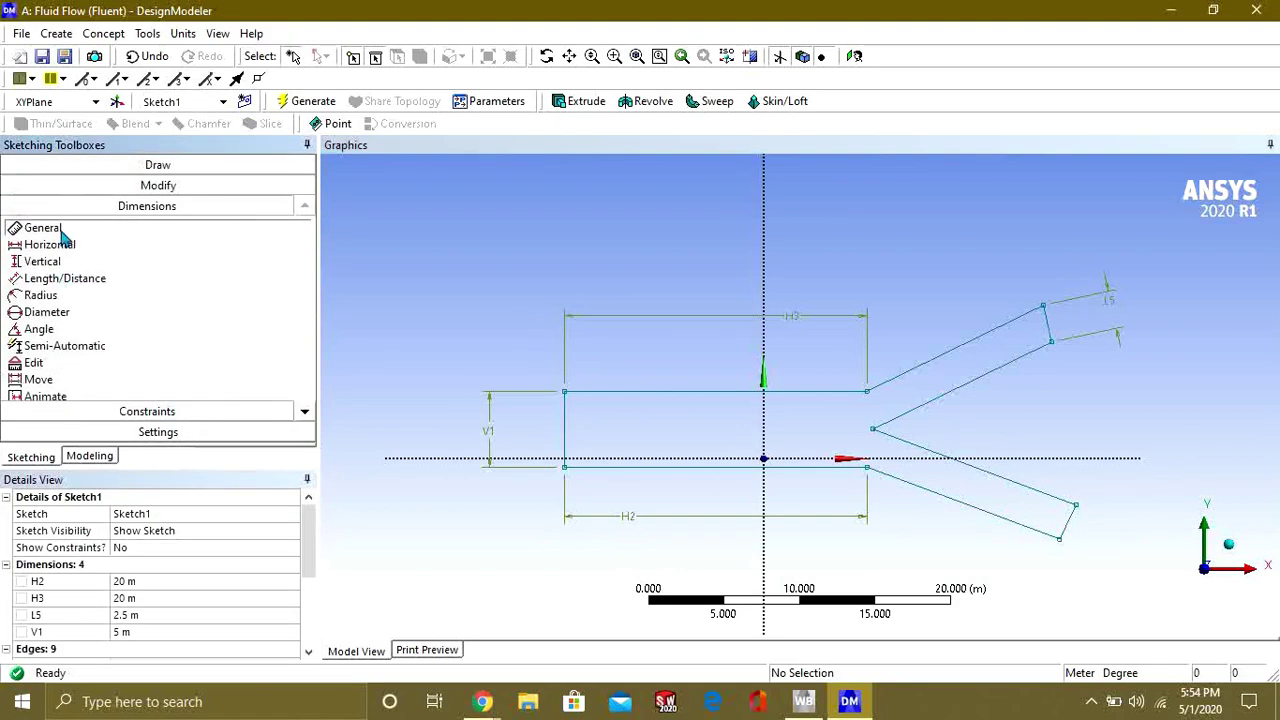
left_click(1086, 531)
left_click(1114, 540)
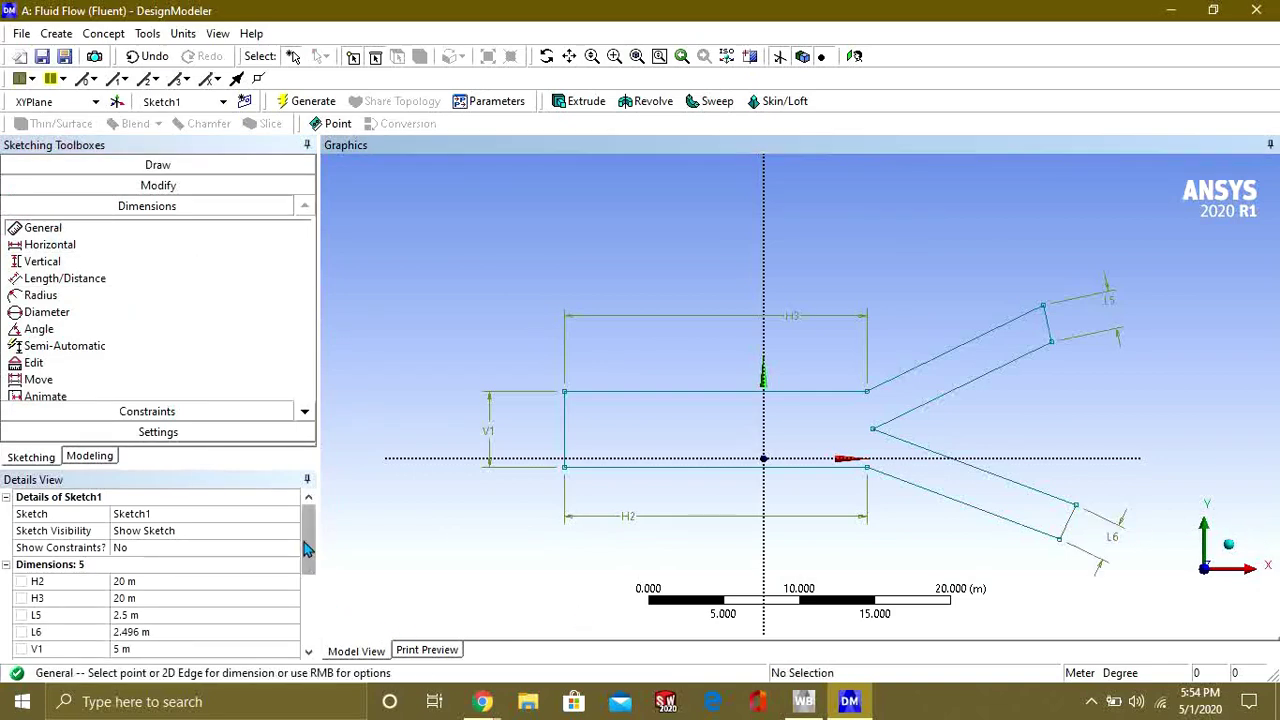
scroll(307, 548, "down", 2)
left_click(168, 563)
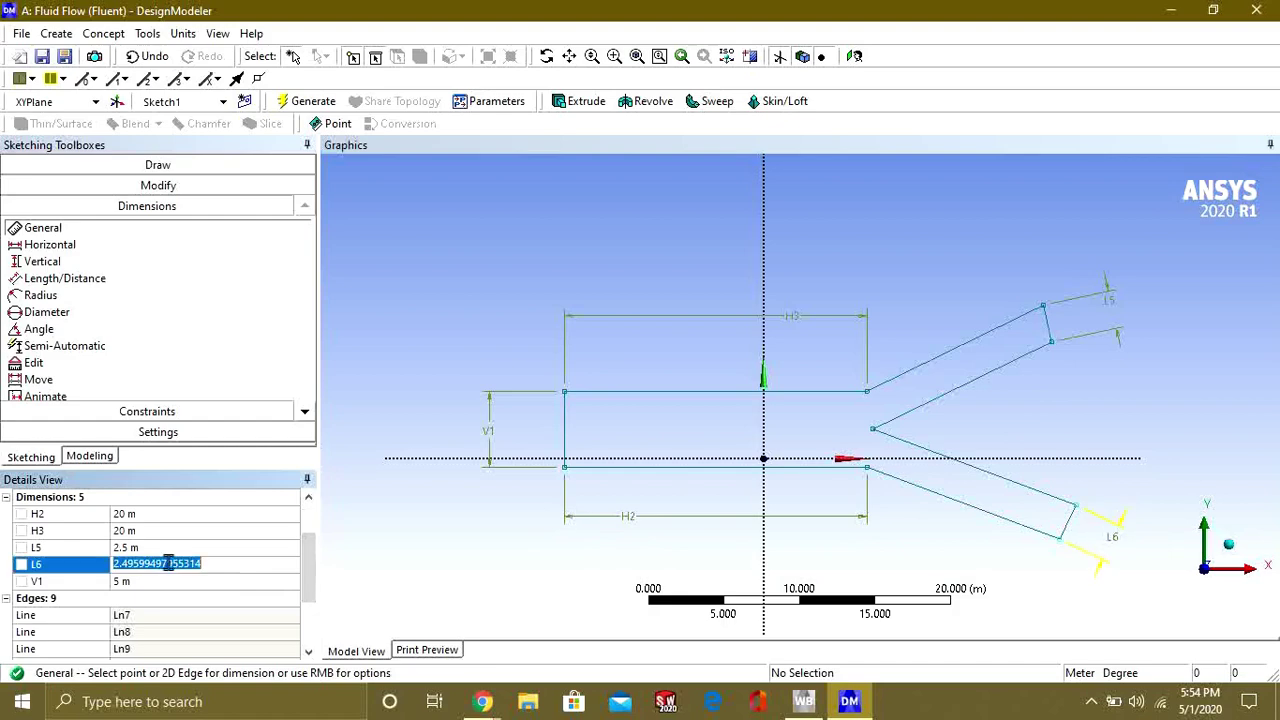
type("2.5")
key("Return")
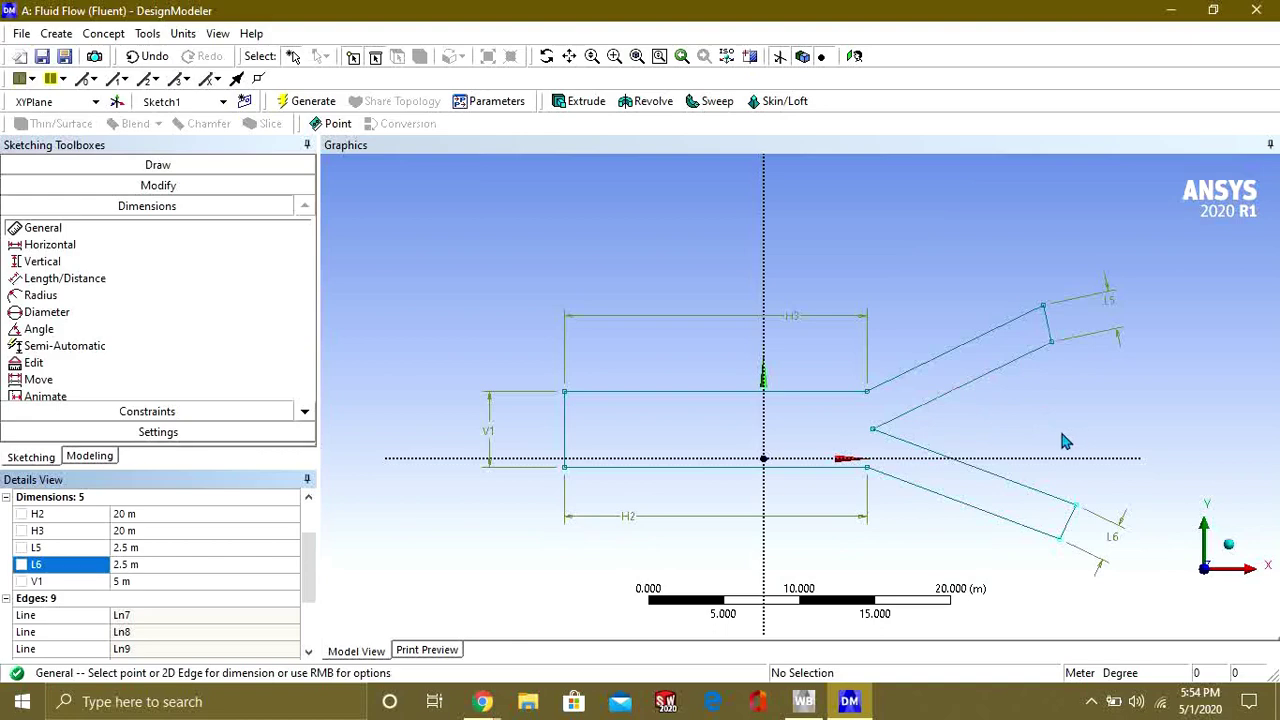
scroll(1015, 420, "up", 3)
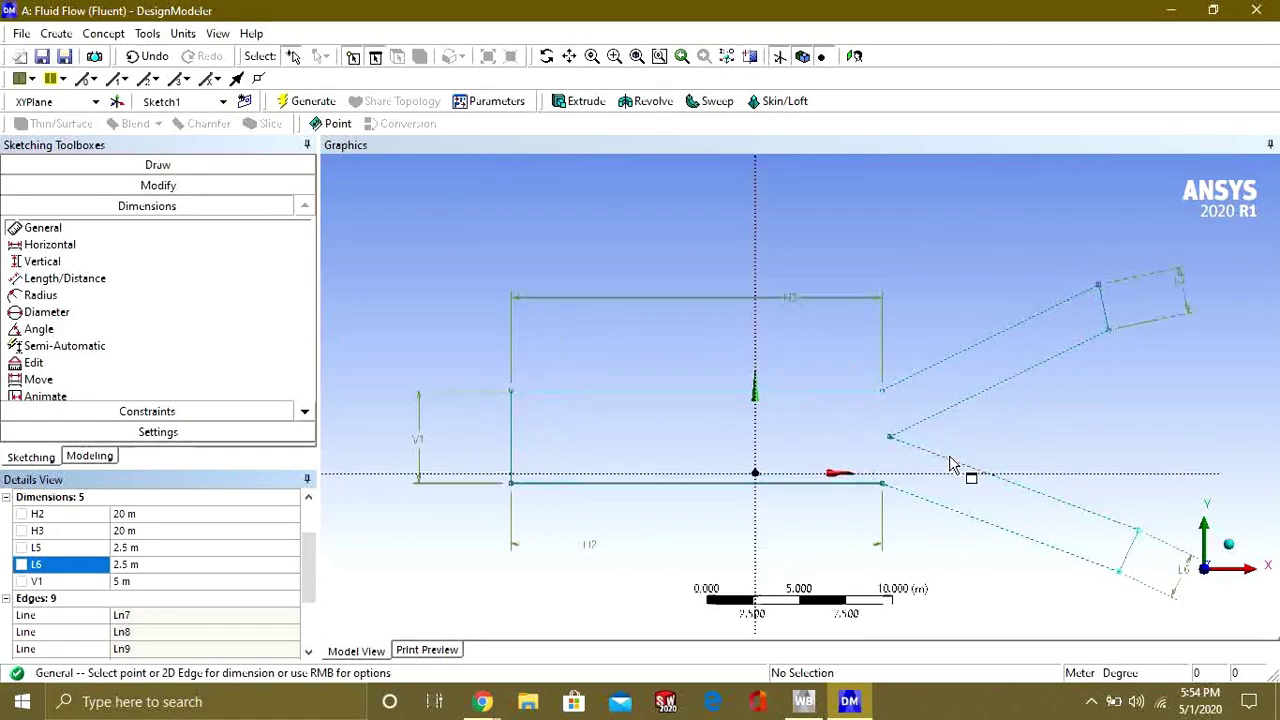
scroll(1063, 437, "down", 3)
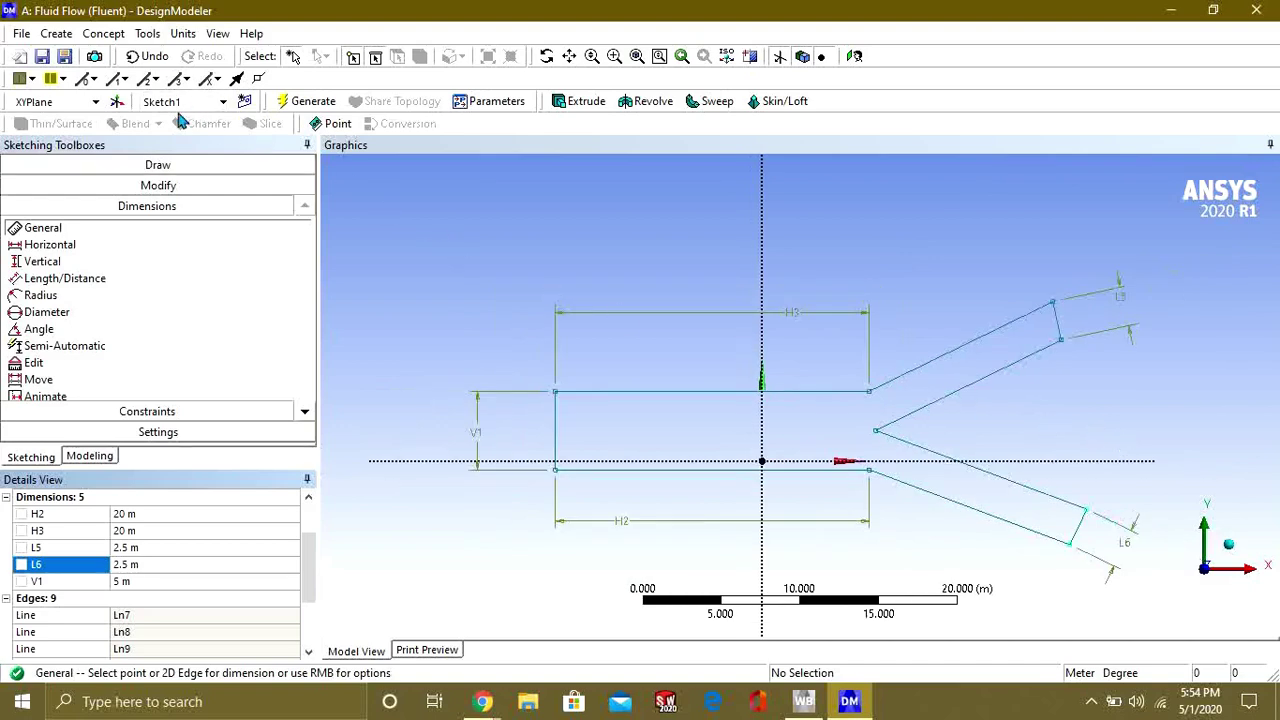
- Create a surface from the closed Y-channel sketch using Surfaces From Sketches with the Add Material operation, and generate it
left_click(104, 33)
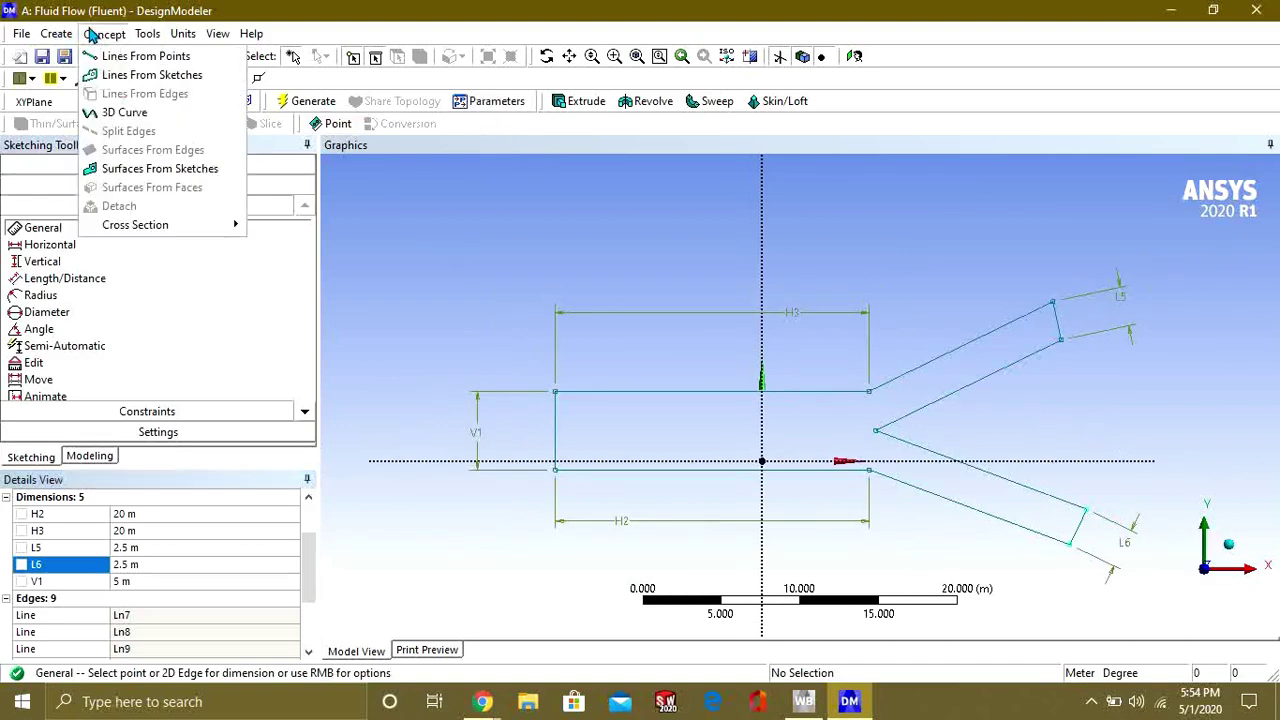
left_click(147, 178)
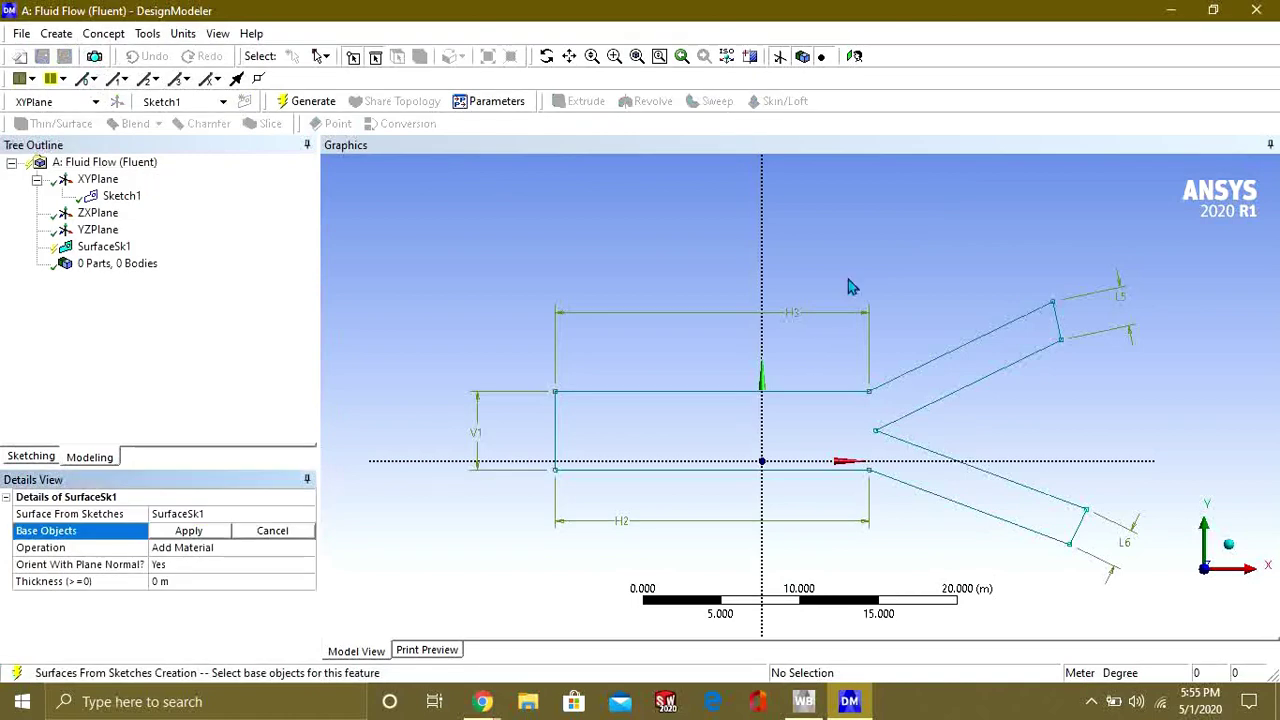
left_click(714, 398)
left_click(920, 367, "ctrl")
left_click(1060, 333, "ctrl")
left_click(1052, 344, "ctrl")
left_click(952, 462, "ctrl")
left_click(958, 508, "ctrl")
left_click(1079, 528, "ctrl")
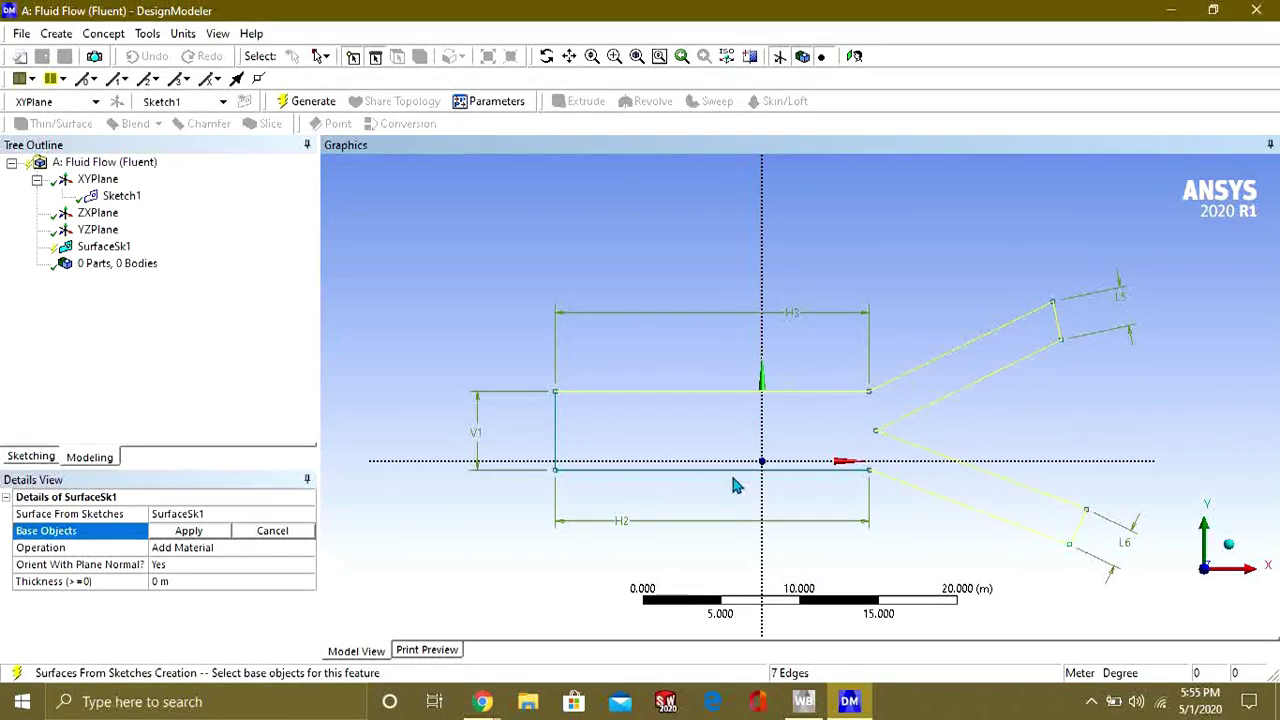
left_click(700, 469, "ctrl")
left_click(557, 437, "ctrl")
left_click(213, 535)
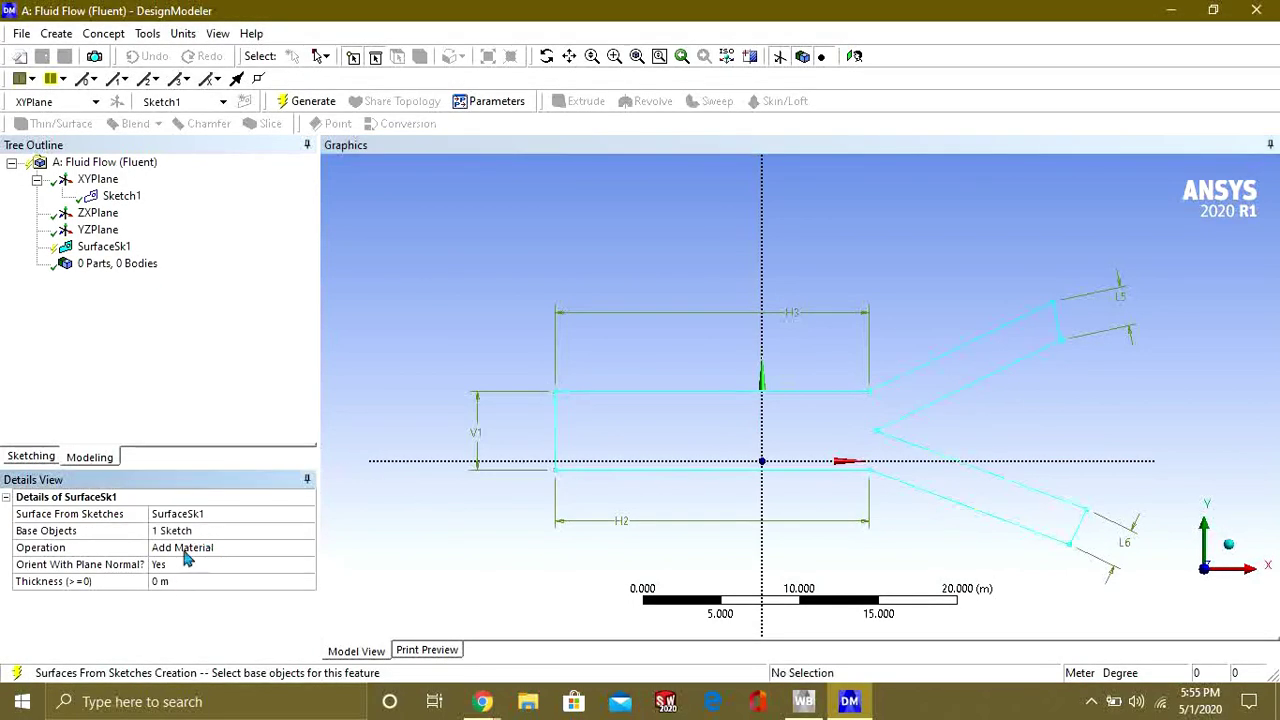
left_click(305, 101)
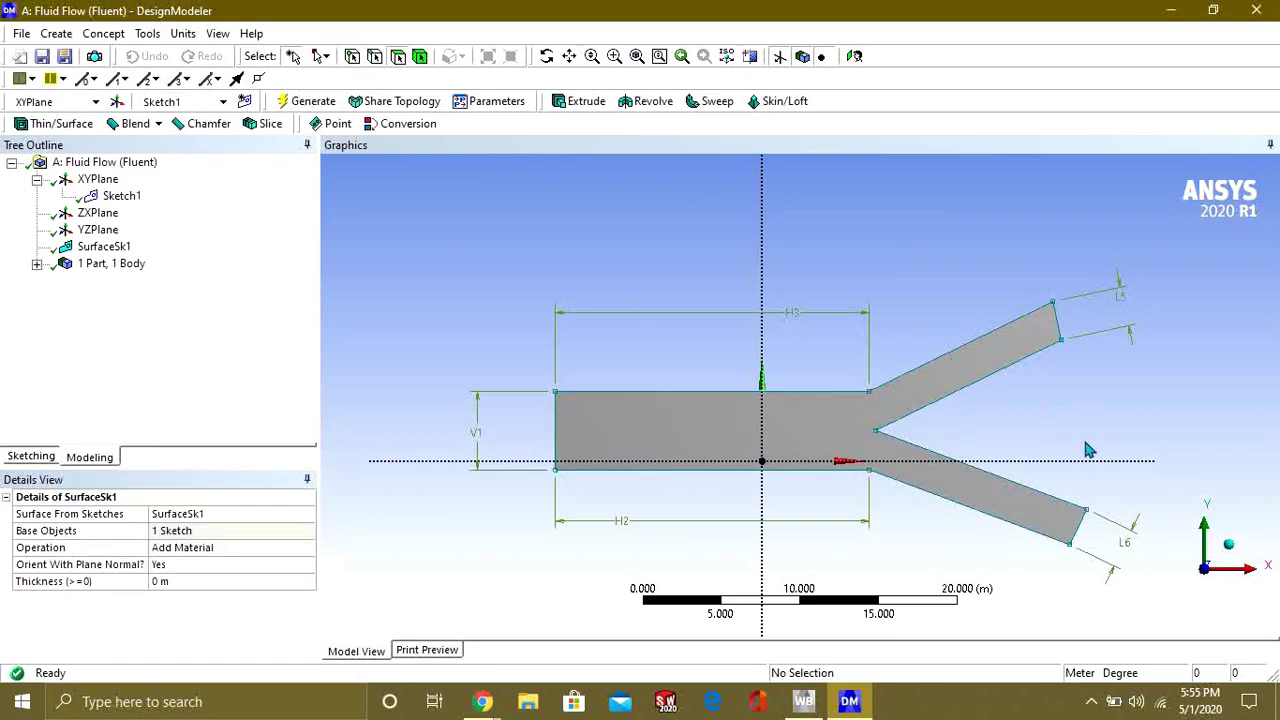
scroll(1047, 459, "up", 2)
middle_click_drag(1047, 459, 1000, 434)
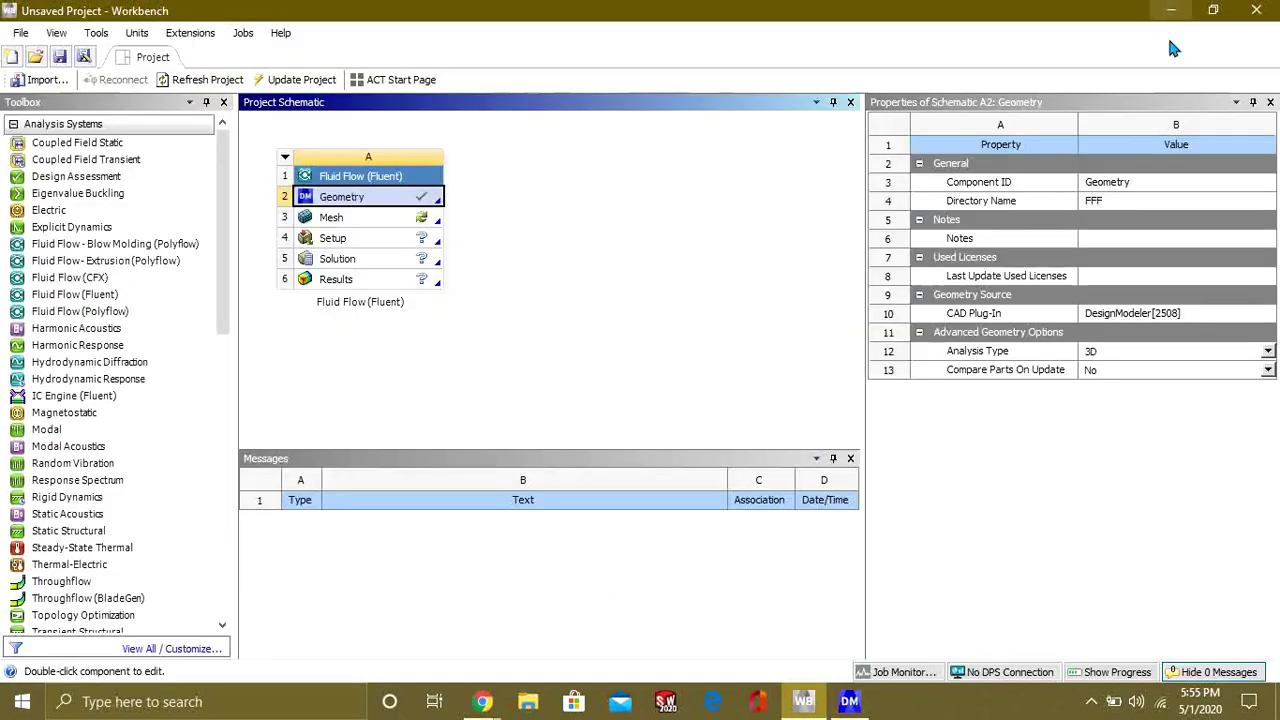
- Switch to Workbench, add a second Fluid Flow (Fluent) system beside the first, and link the first system's geometry to its Geometry cell
scroll(228, 195, "down", 5)
scroll(228, 195, "up", 3)
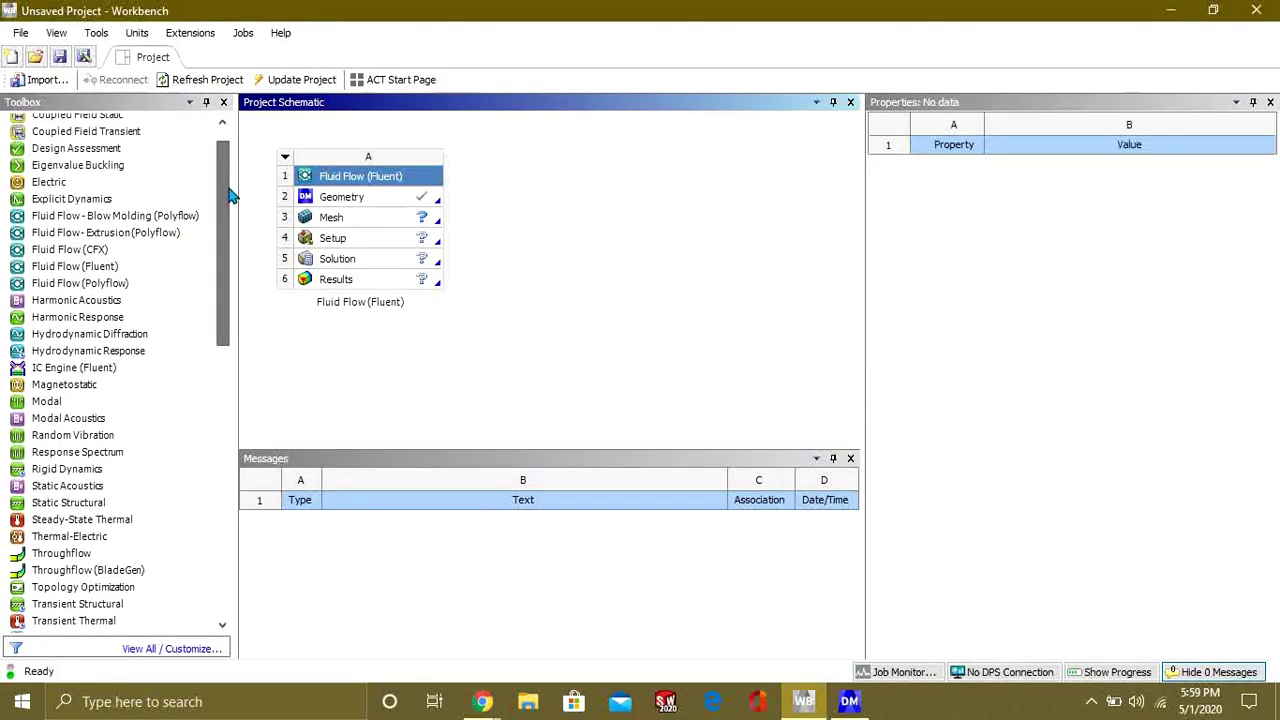
left_click_drag(80, 266, 495, 217)
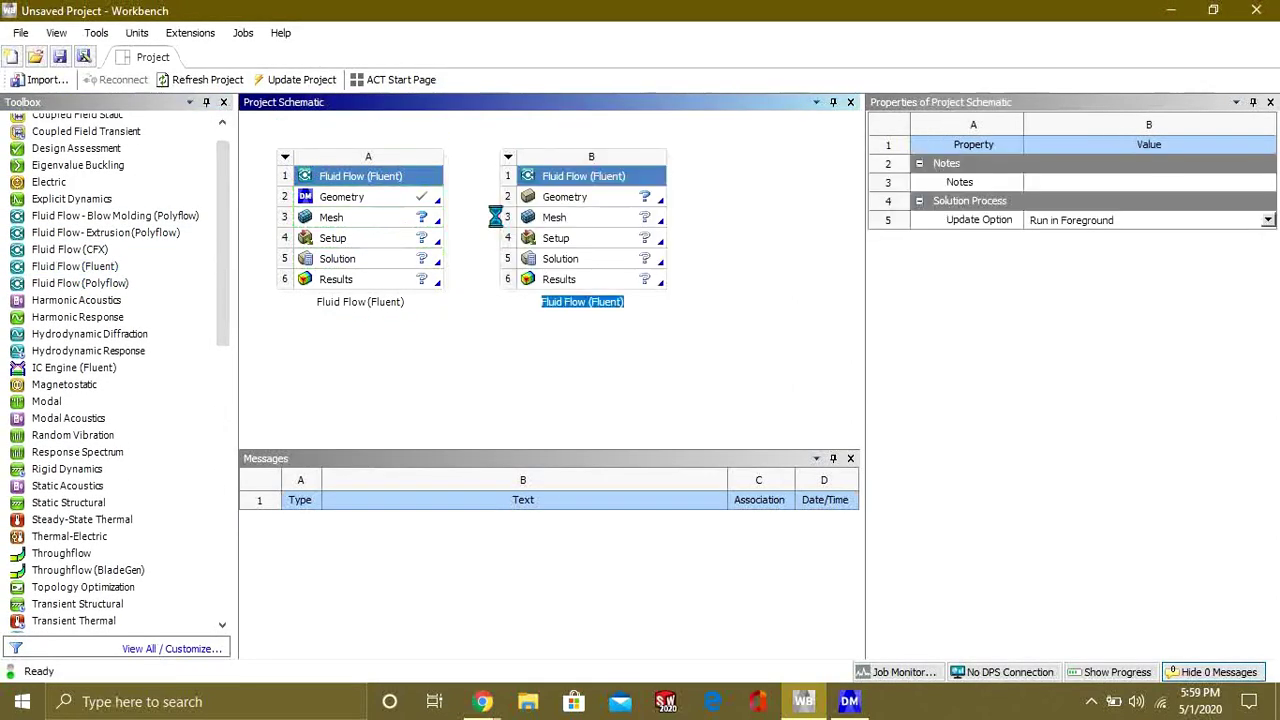
left_click_drag(401, 192, 520, 203)
left_click_drag(545, 200, 584, 201)
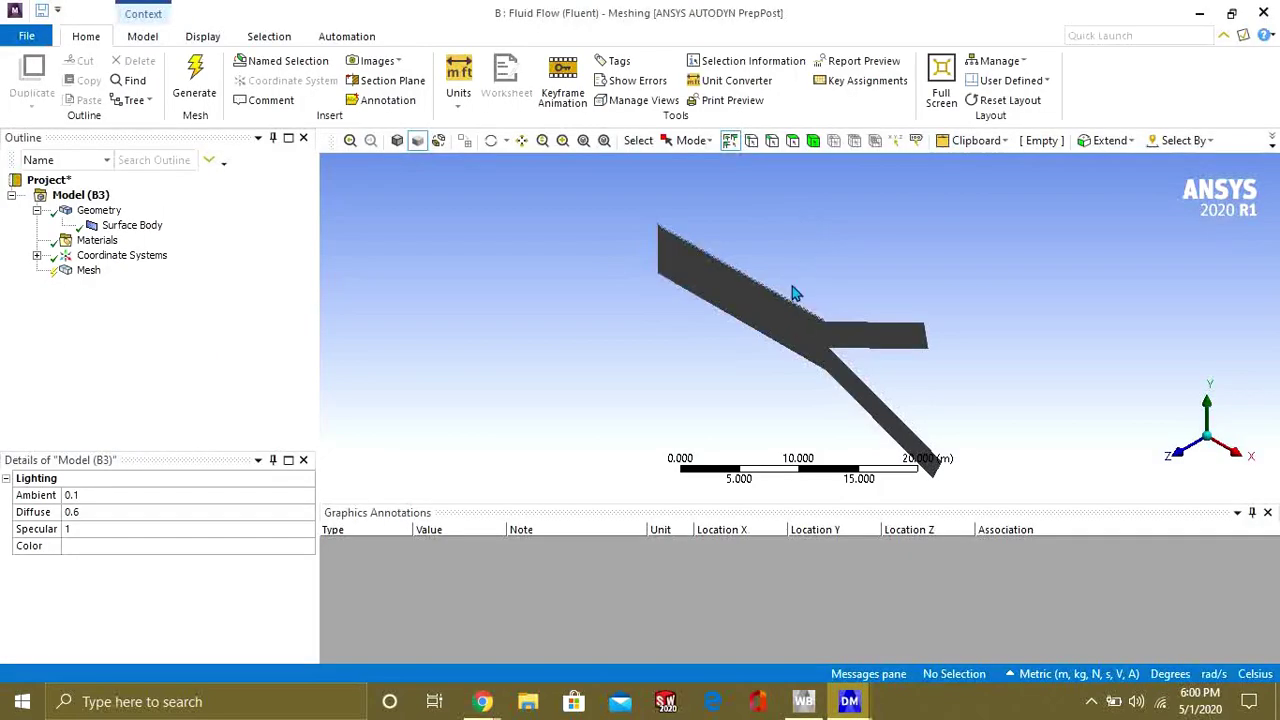
- In the second system's Meshing application, generate a mesh on the Y-shaped surface body with the default element size
middle_click_drag(791, 293, 858, 368)
scroll(914, 366, "up", 4)
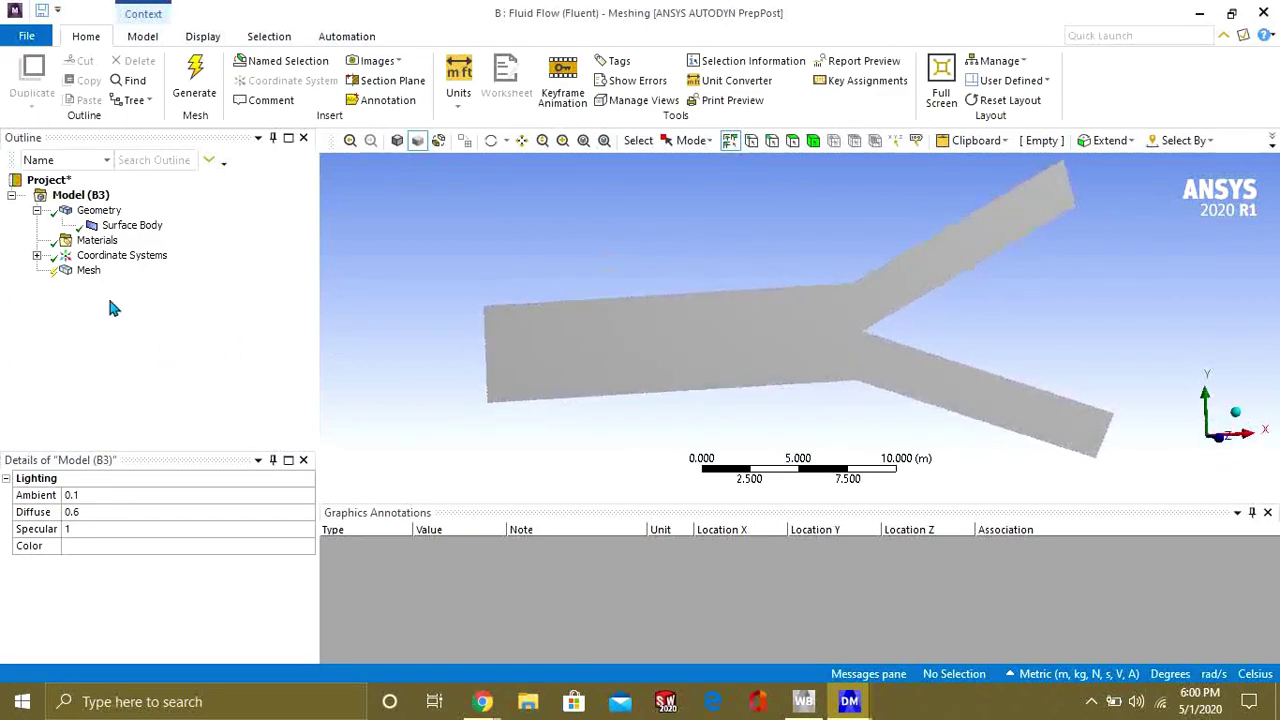
left_click(87, 270)
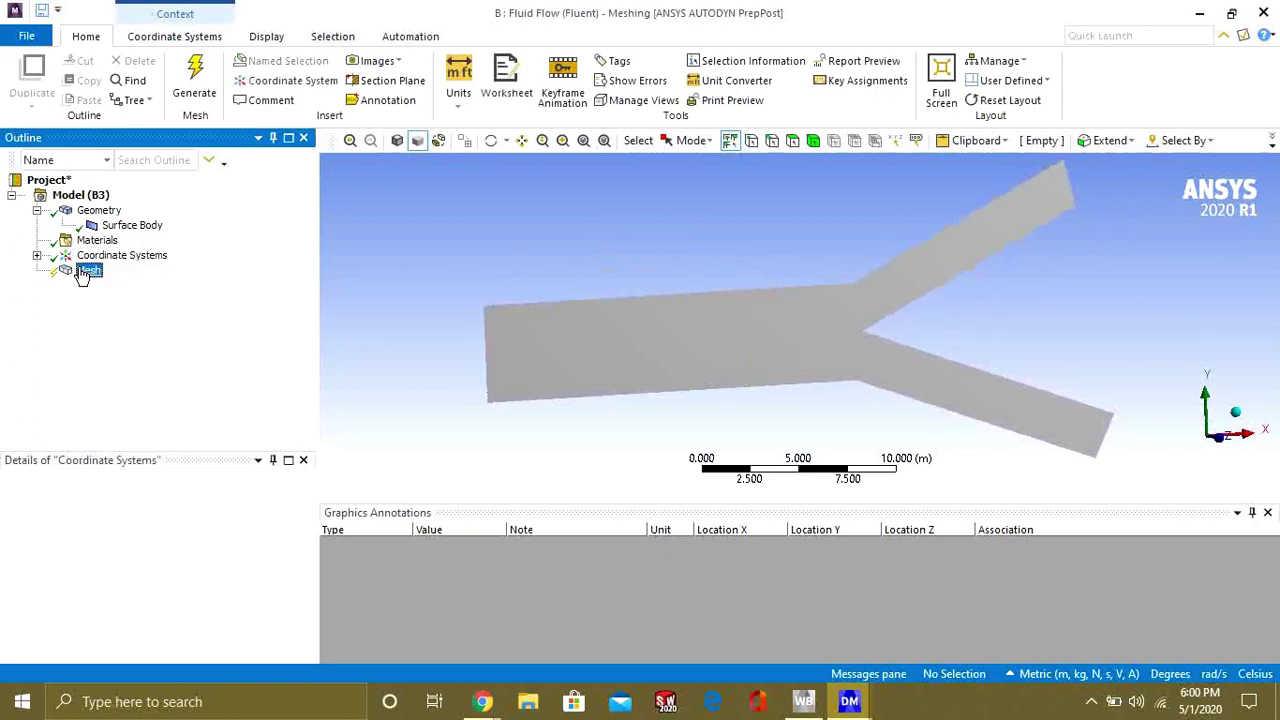
left_click(200, 78)
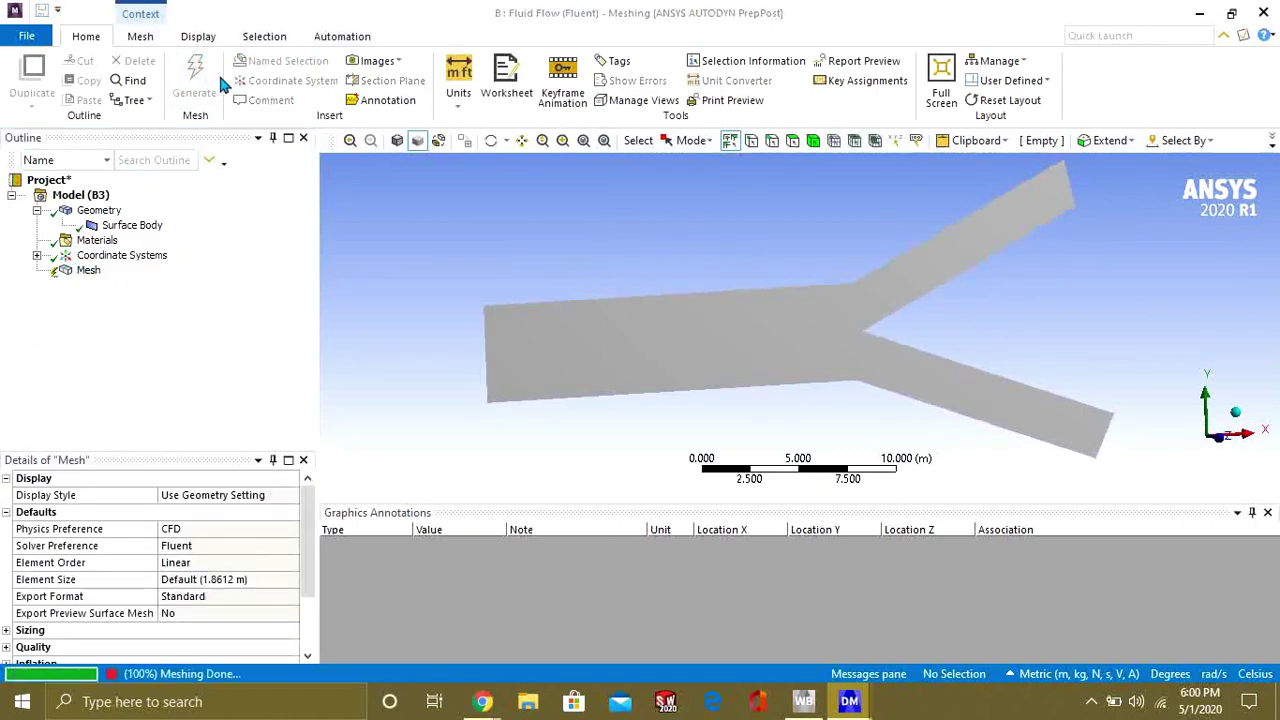
- Set the mesh element size to 0.5 m and regenerate the mesh on the Y-shaped surface
left_click(247, 573)
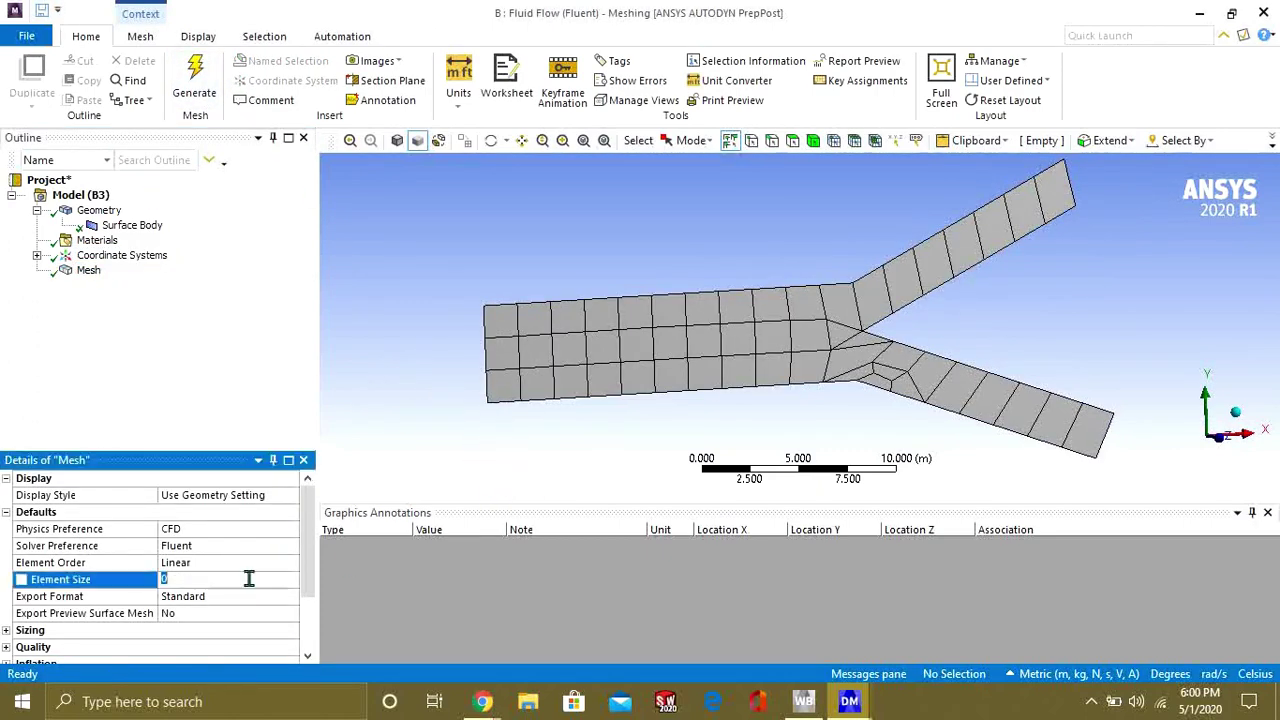
type(".5")
key("Return")
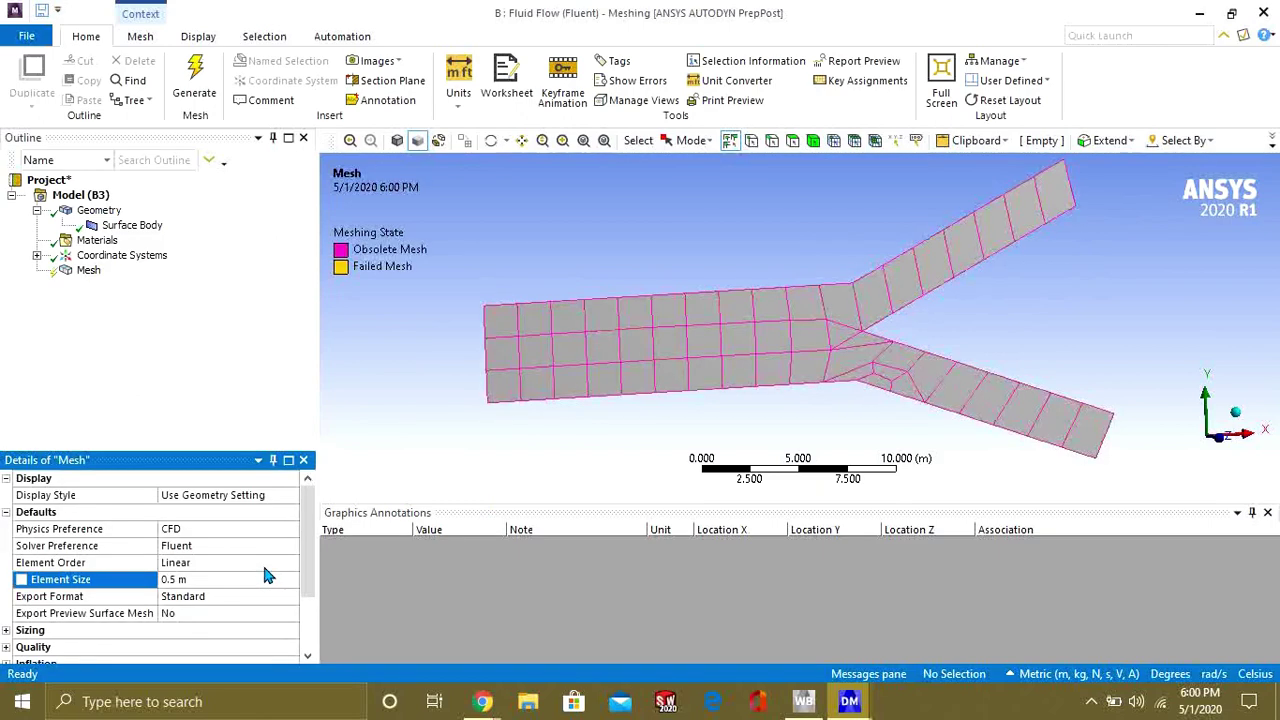
left_click(208, 88)
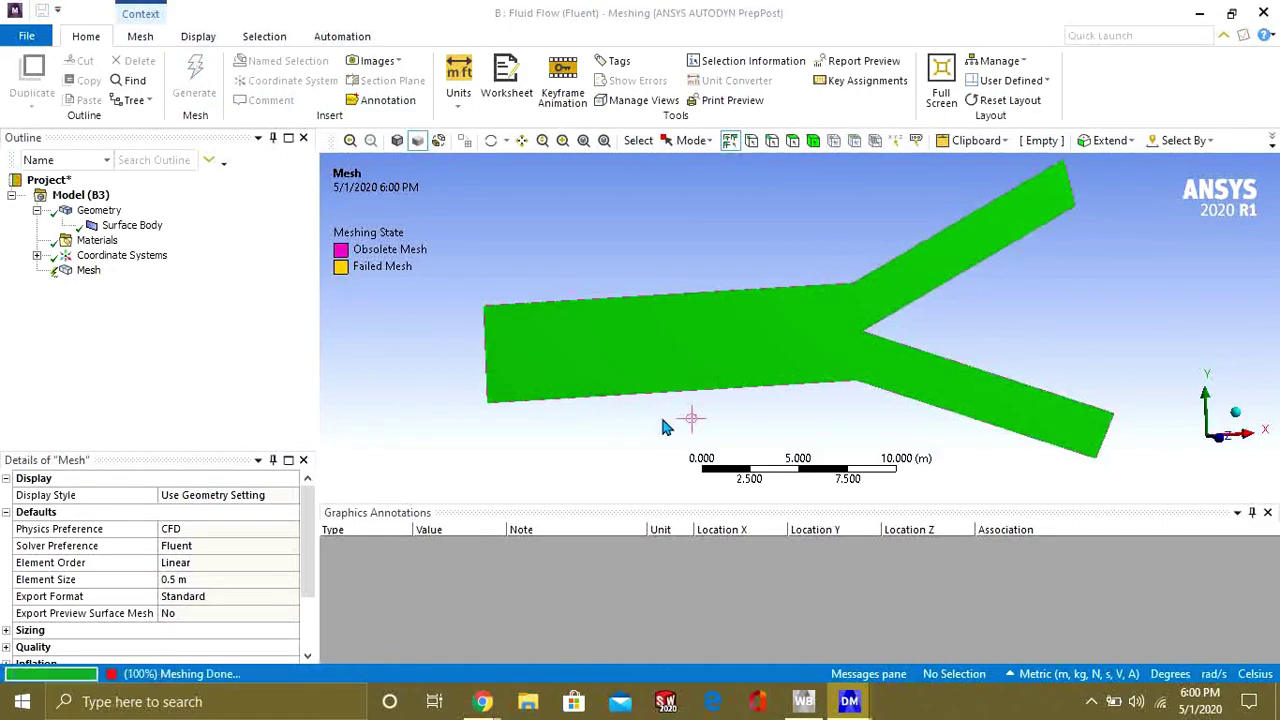
scroll(797, 420, "up", 2)
scroll(971, 349, "down", 3)
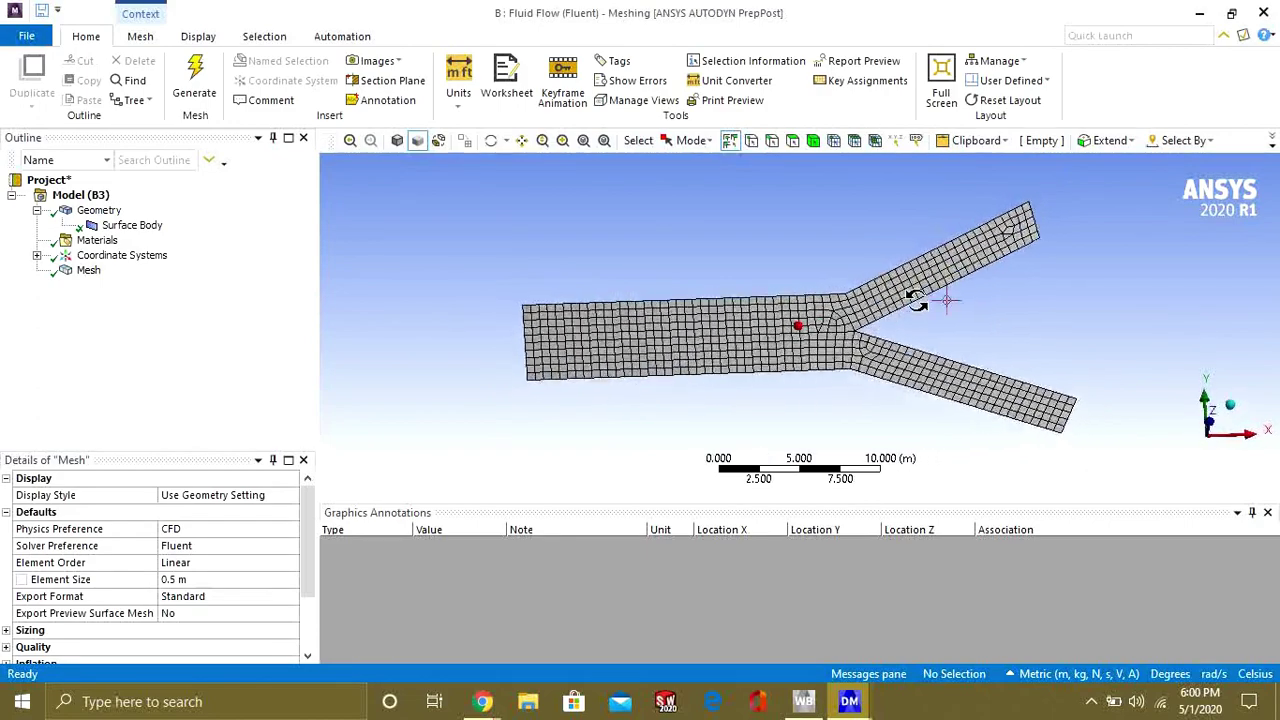
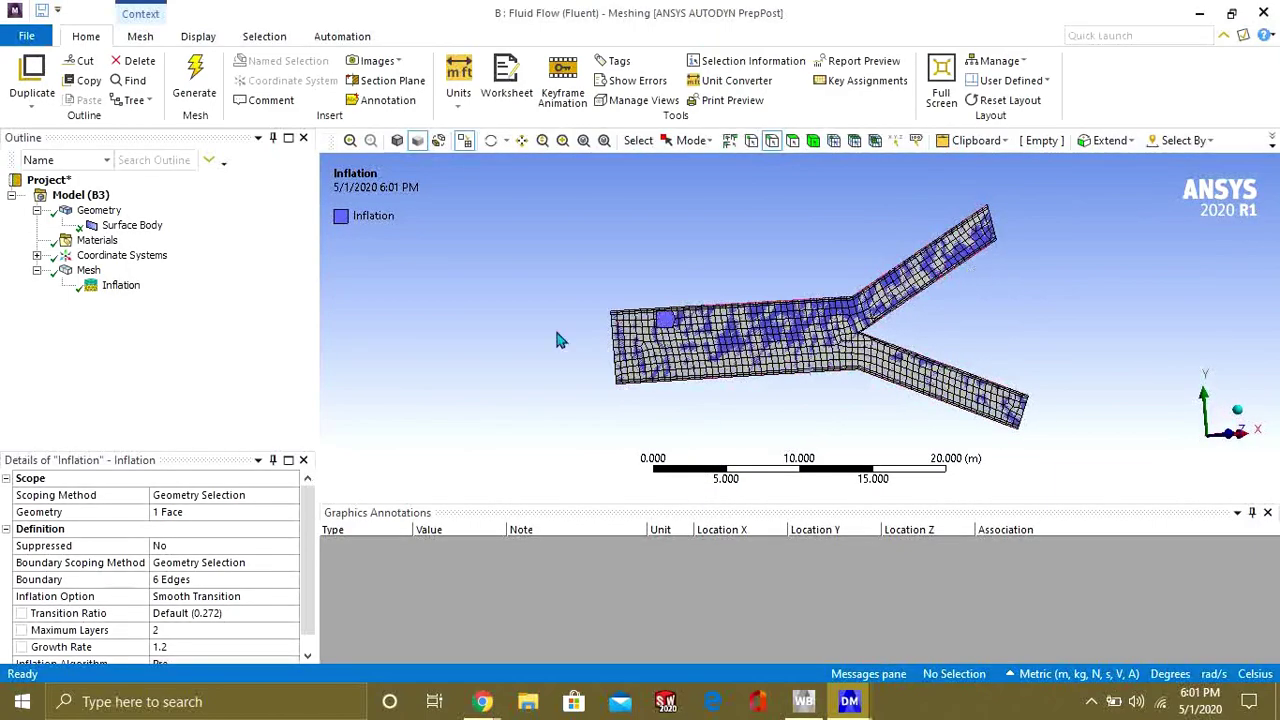
- Create a named selection "inlet" from the end edge of the wide main channel
scroll(516, 351, "up", 3)
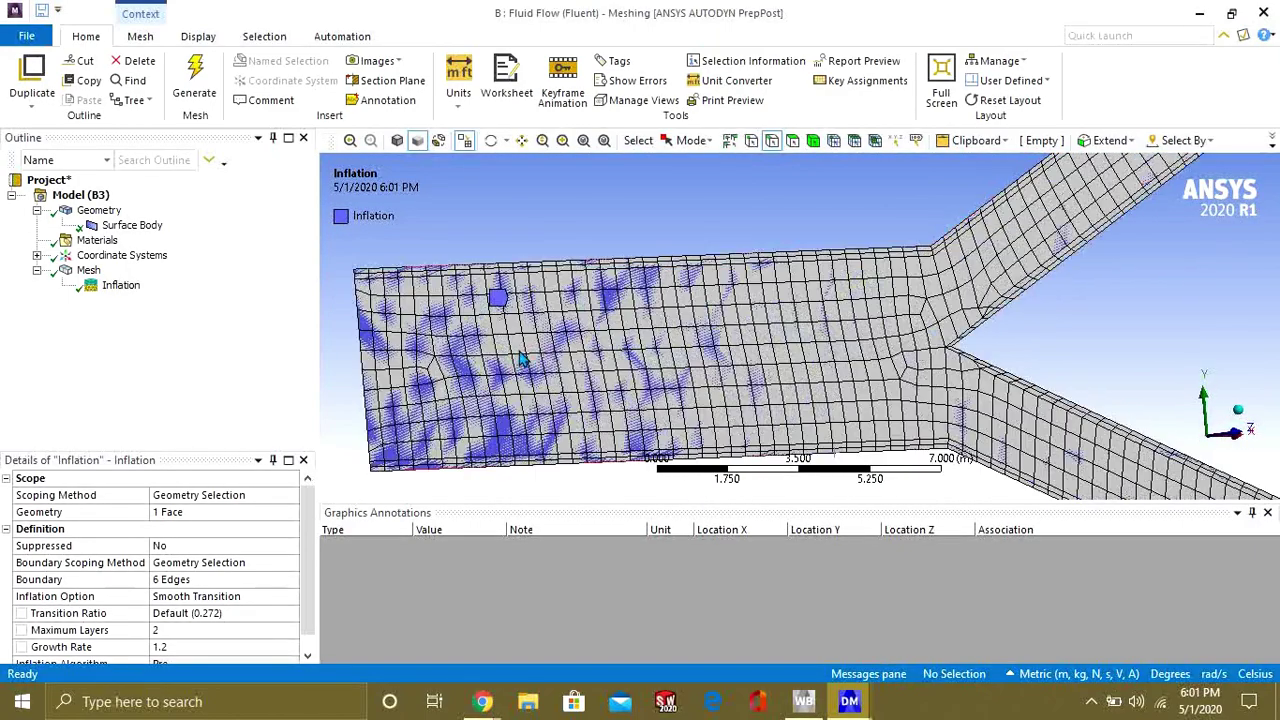
right_click(393, 344)
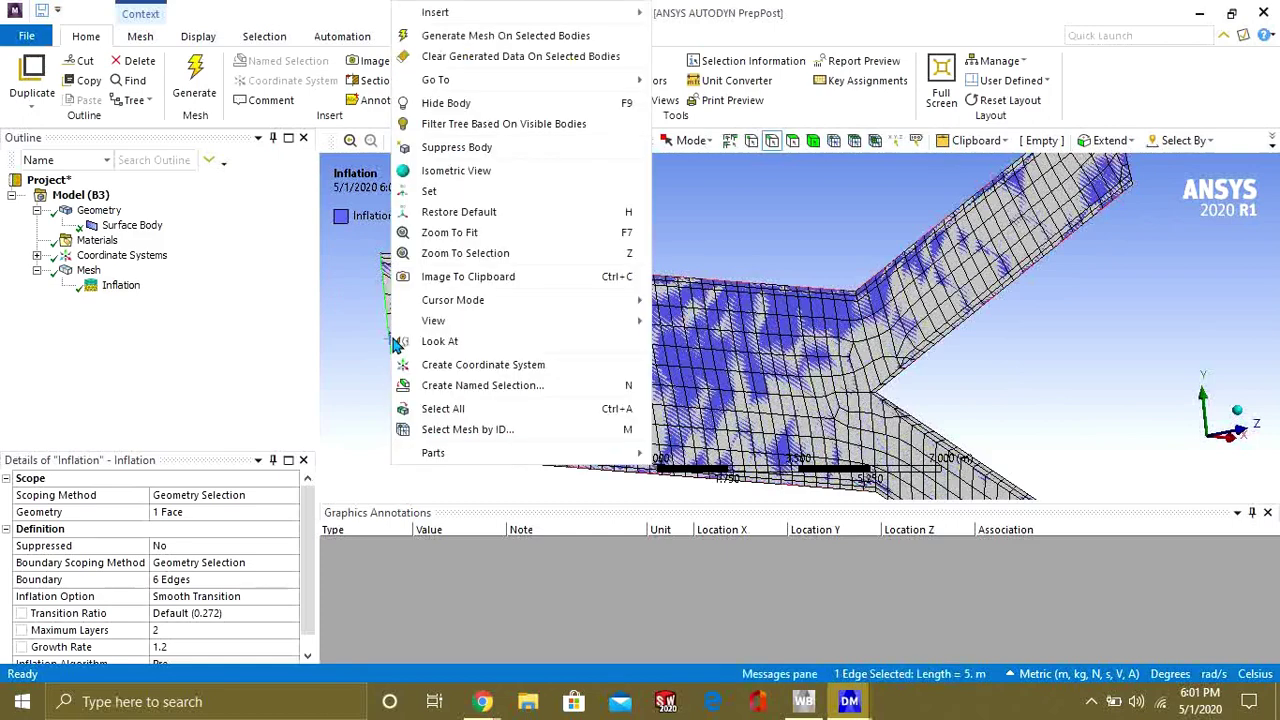
left_click(476, 388)
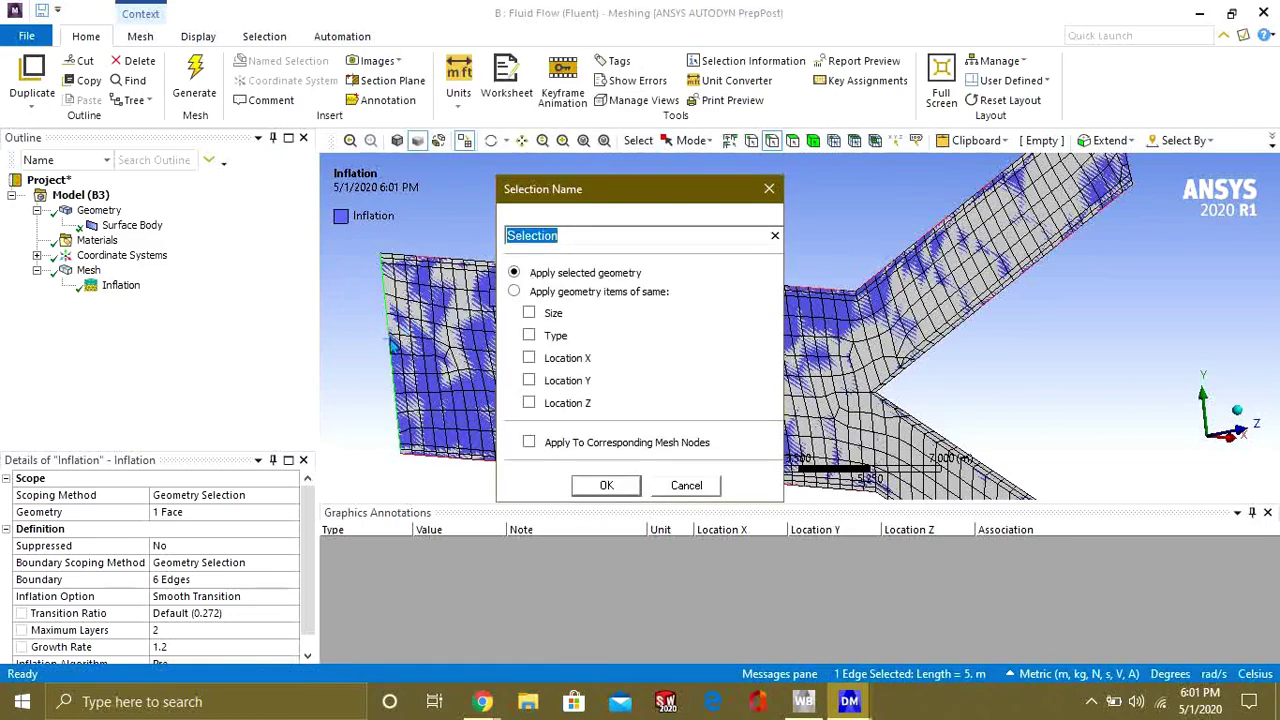
type("inlet")
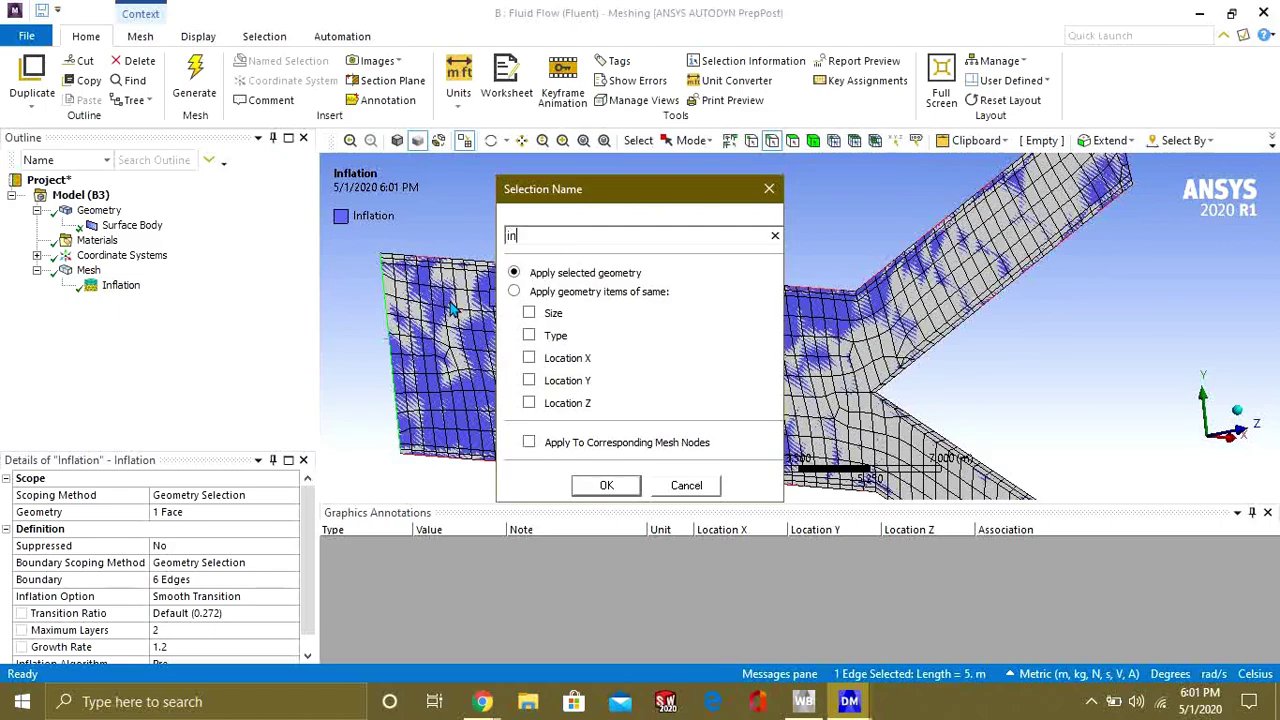
key("Return")
- Create a named selection "outlet 2" from the short end edge of the lower branch
scroll(890, 330, "down", 5)
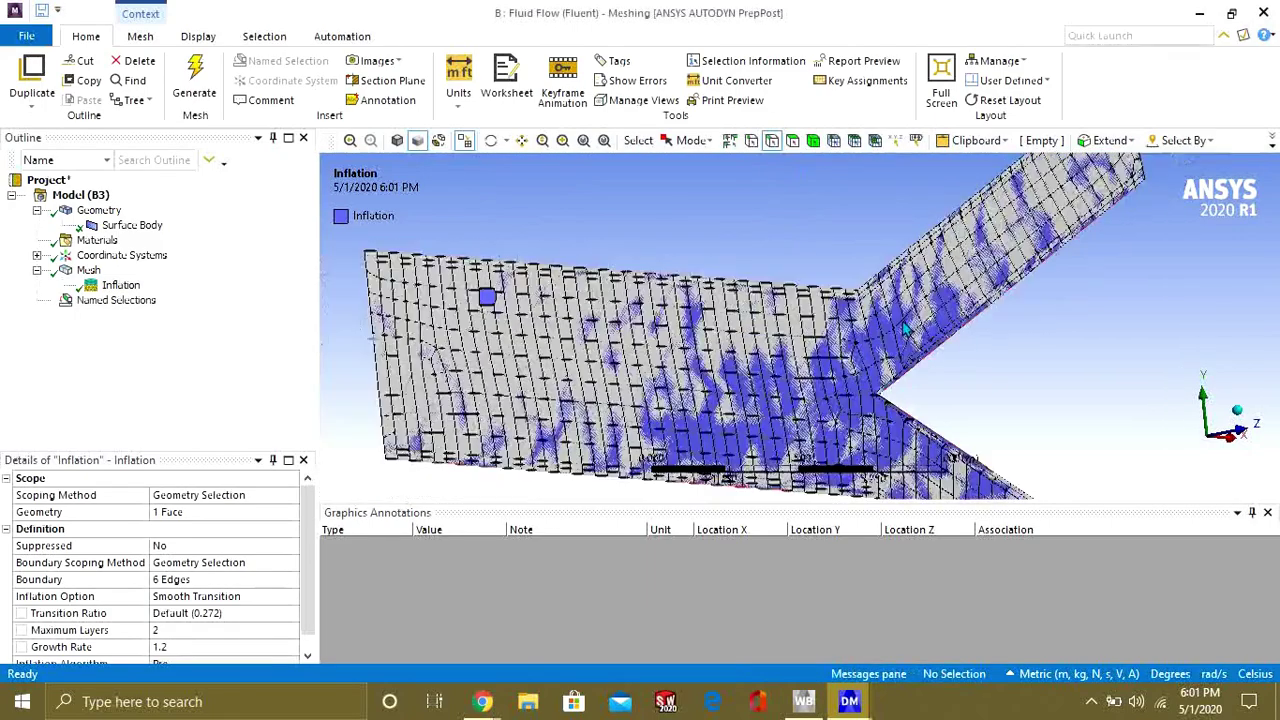
middle_click_drag(890, 330, 1078, 390)
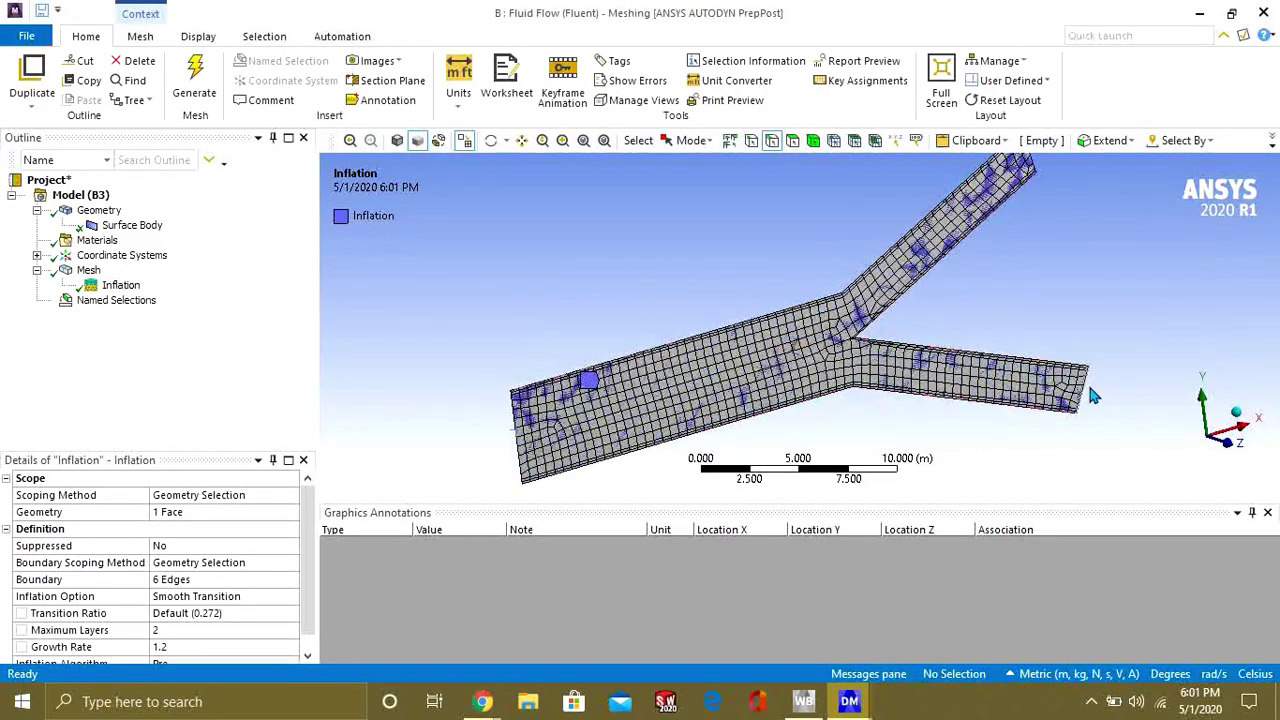
left_click(1090, 394)
right_click(1096, 394)
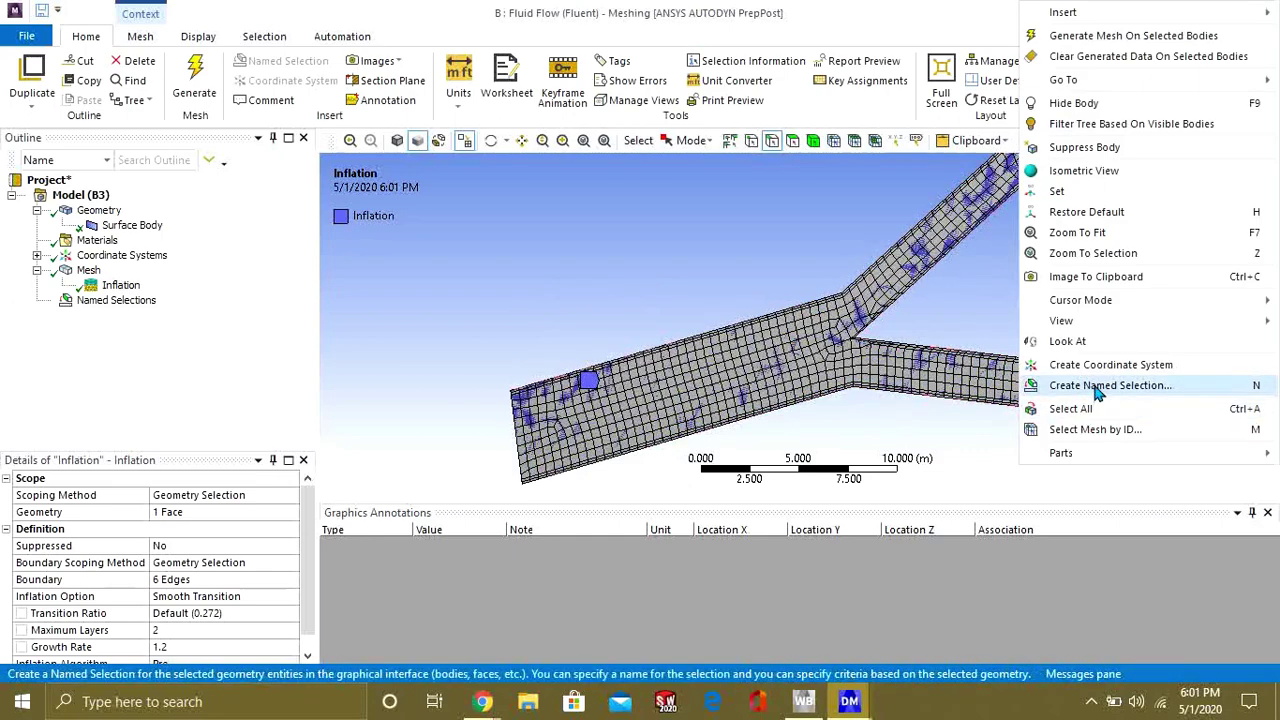
left_click(1098, 387)
type("outlet 2")
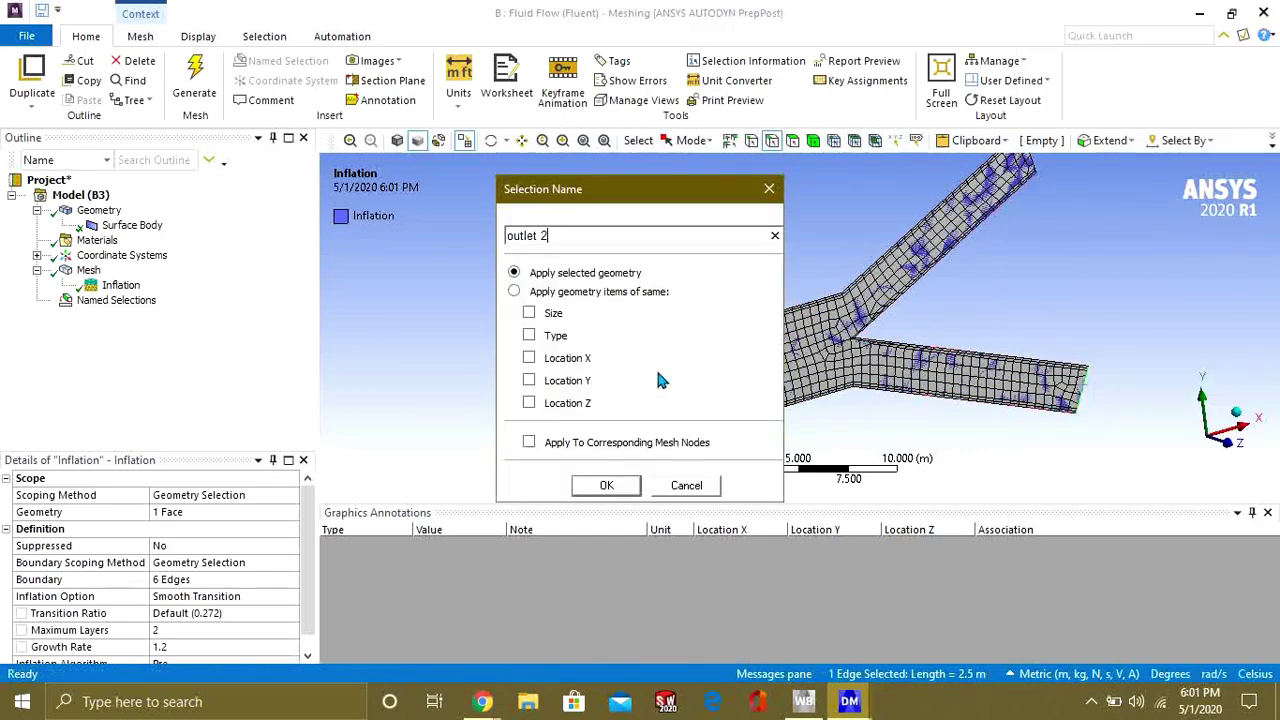
key("Return")
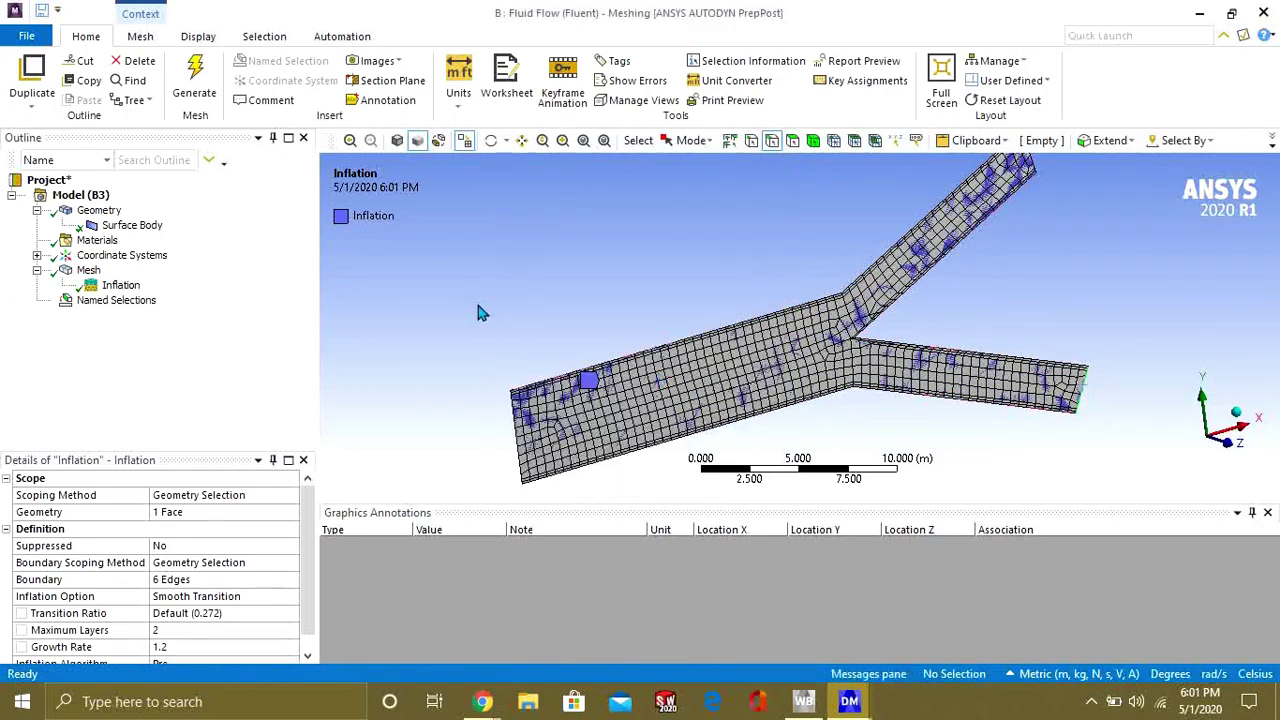
- Create a named selection "outlet 1" from the short end edge of the upper branch
right_click(1034, 160)
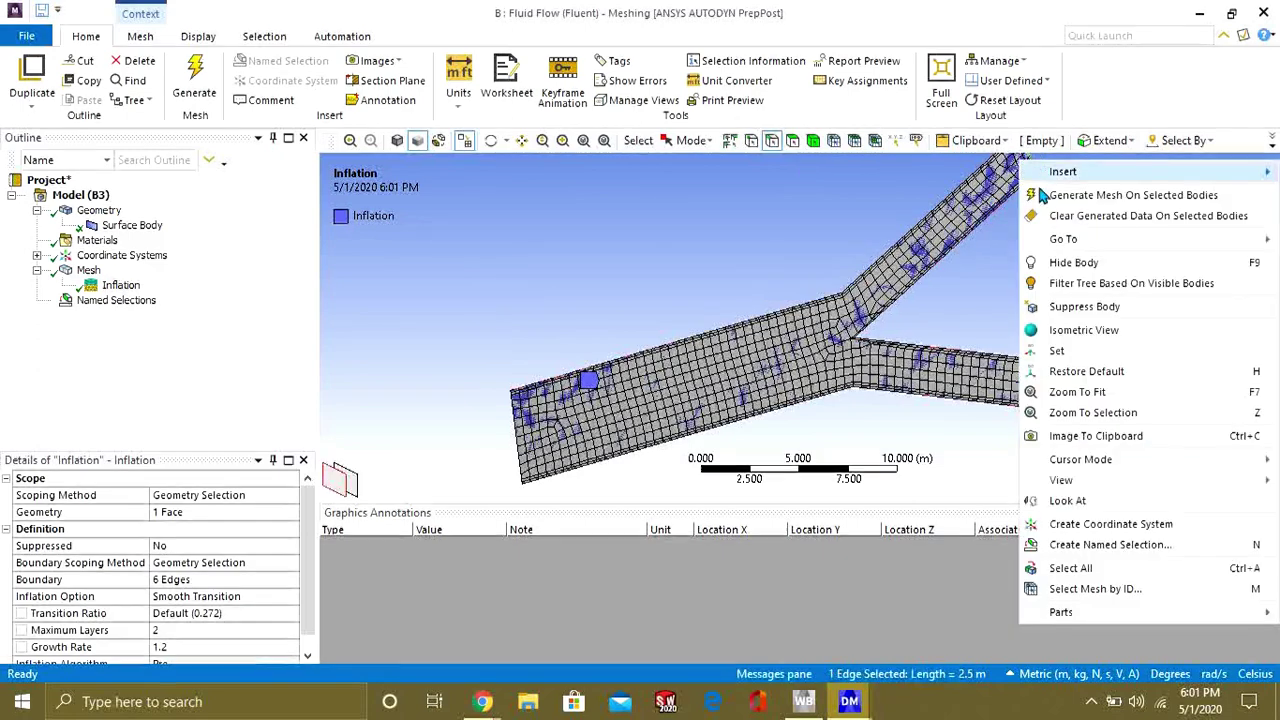
left_click(1110, 544)
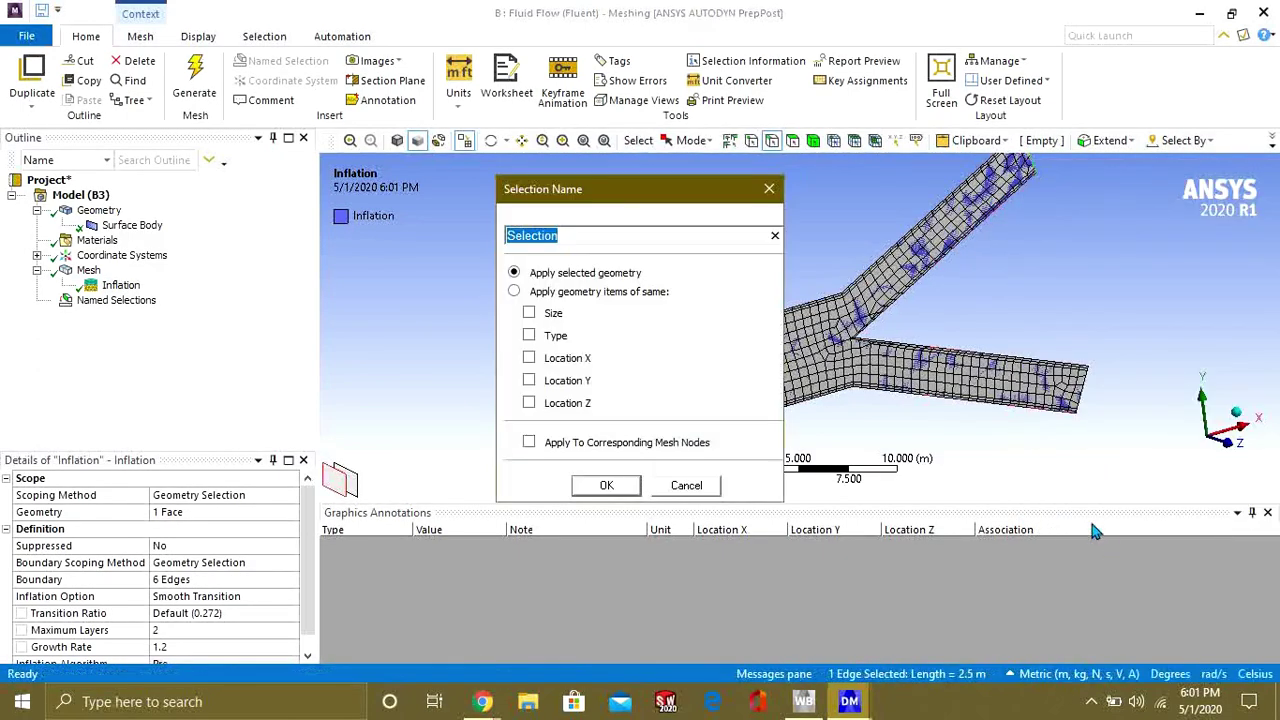
key("BackSpace")
key("Return")
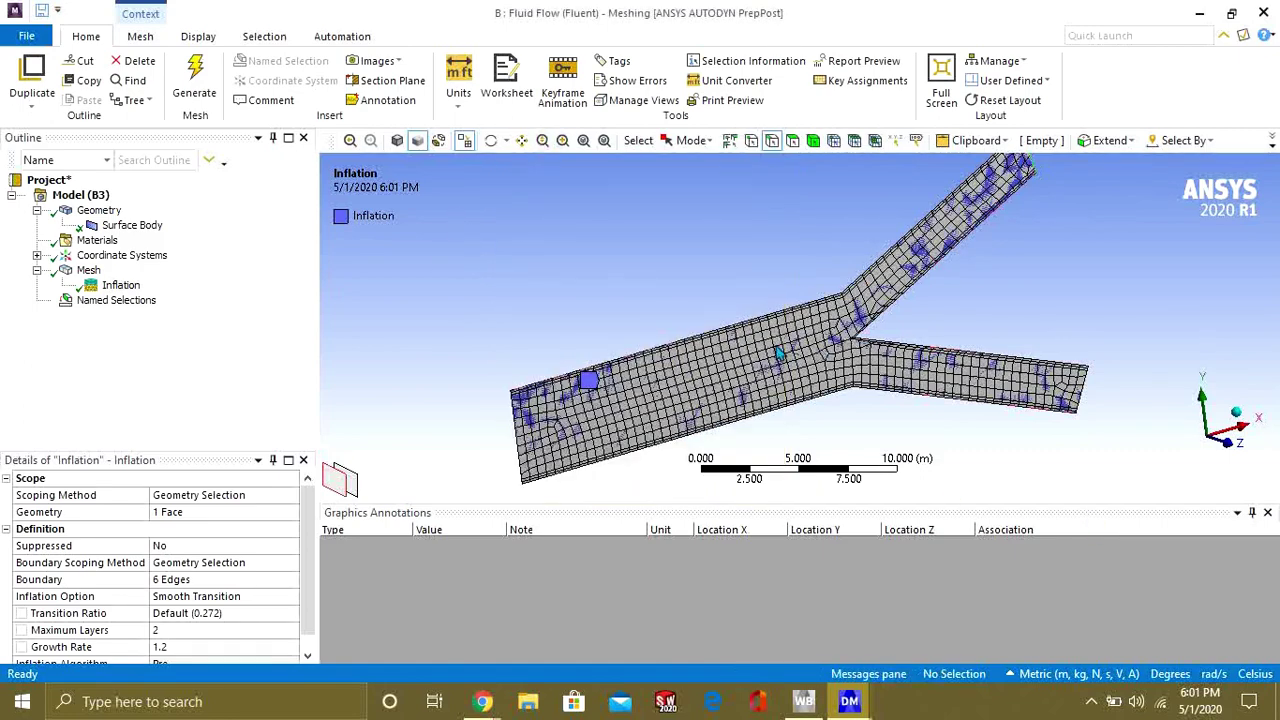
- Create a named selection "wall" from the six long side edges of the main channel and both branches
left_click(750, 308)
left_click(900, 252, "ctrl")
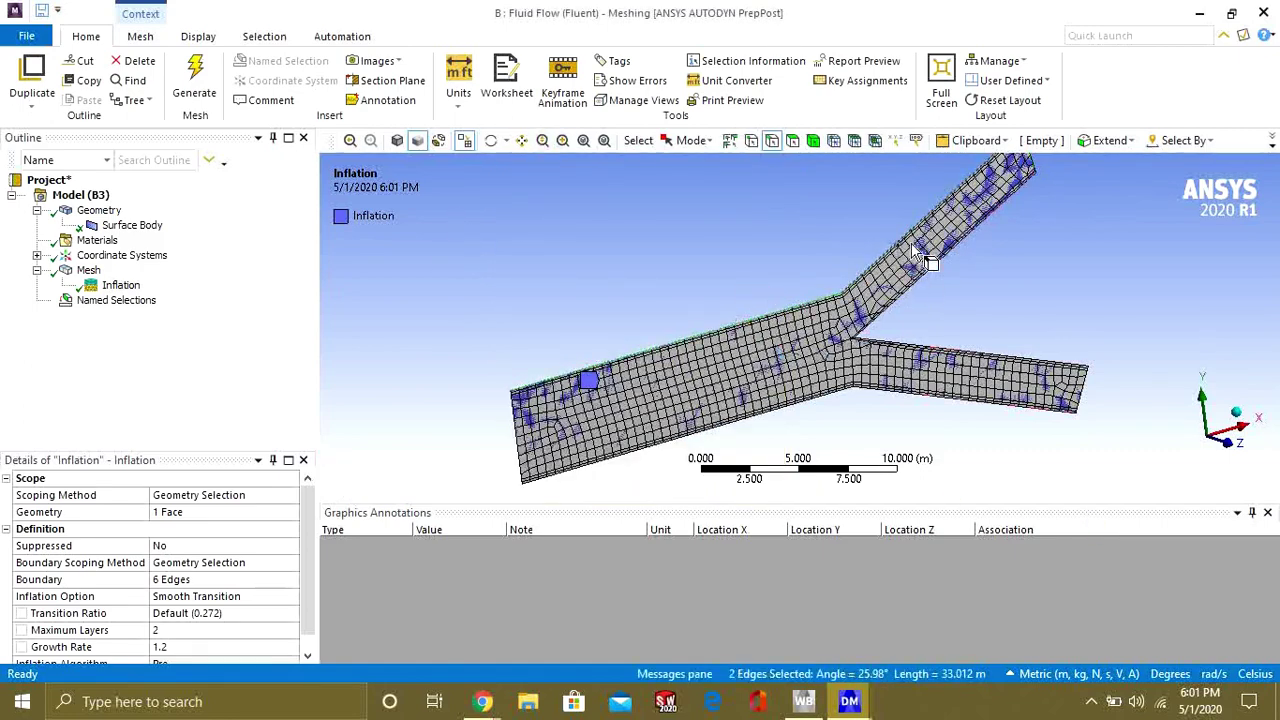
left_click(980, 229, "ctrl")
left_click(938, 347, "ctrl")
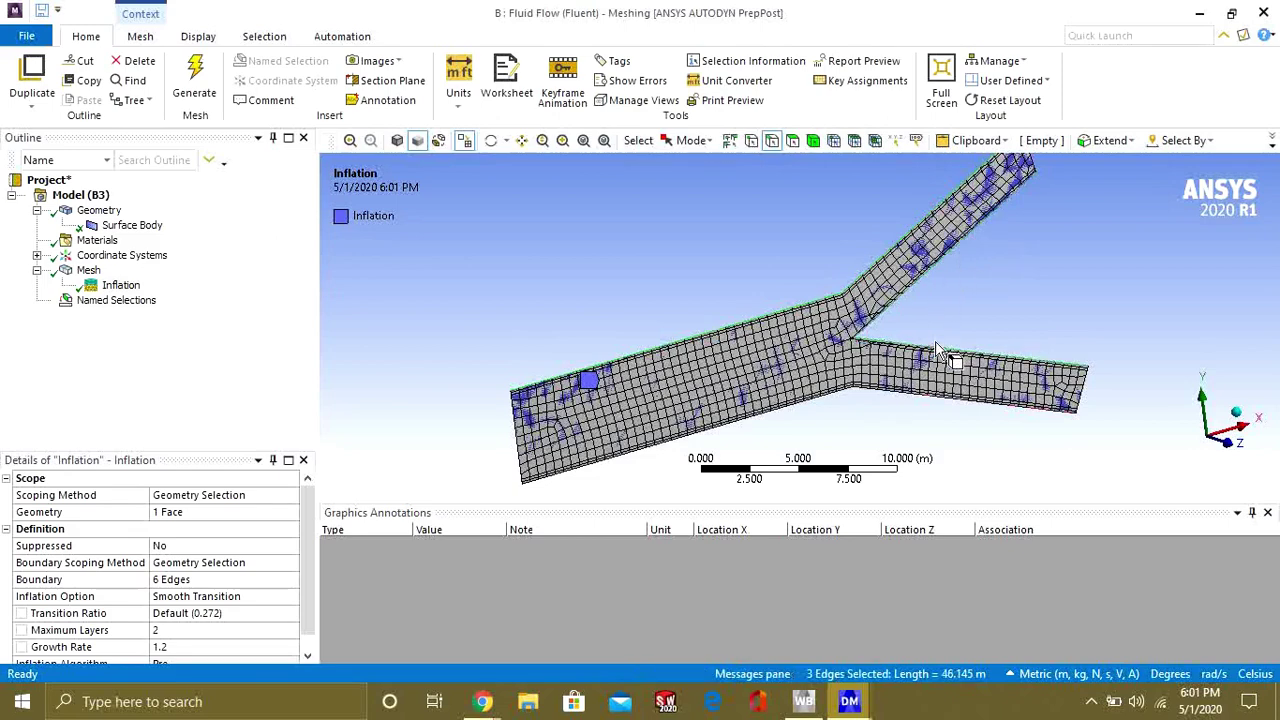
left_click(920, 399, "ctrl")
left_click(817, 400, "ctrl")
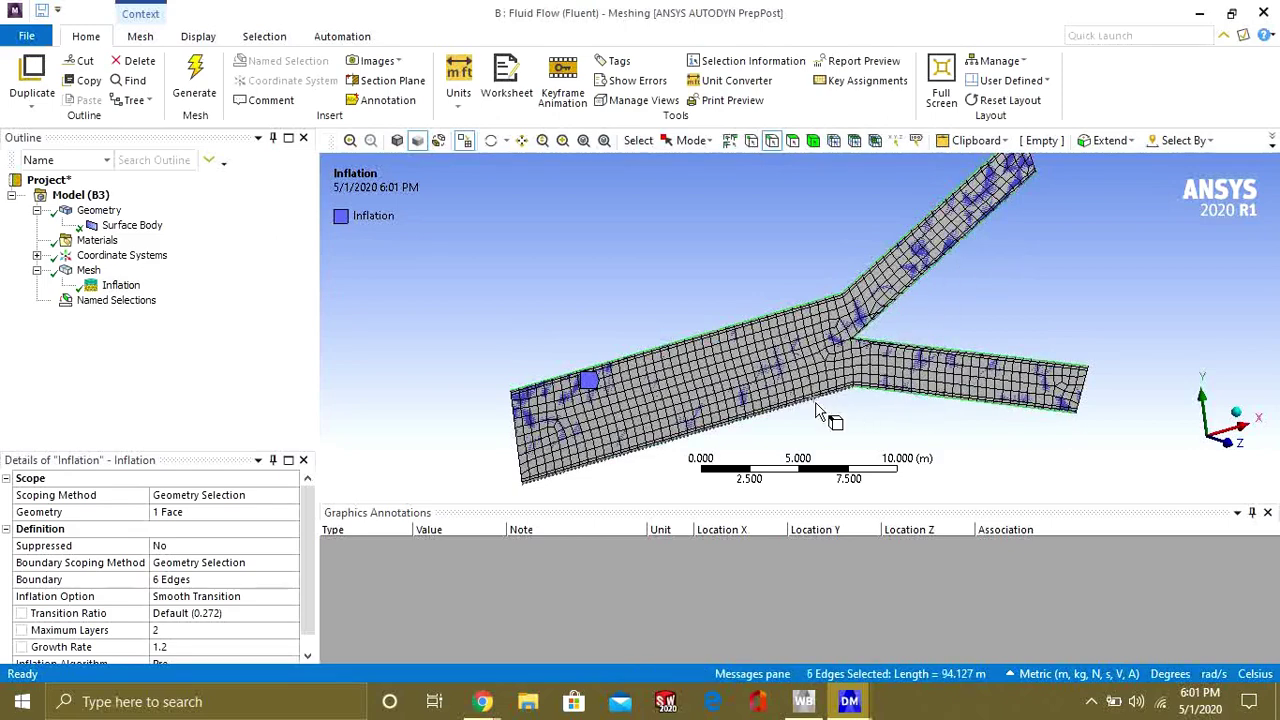
right_click(816, 403)
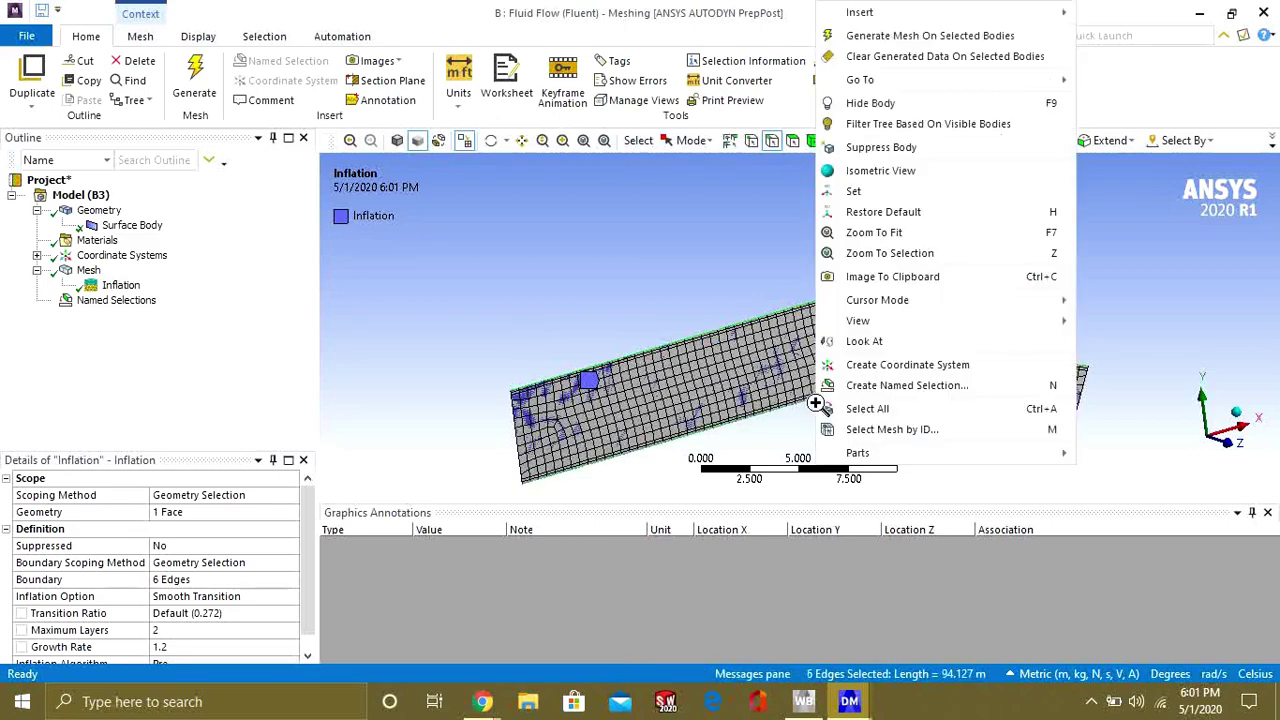
left_click(895, 385)
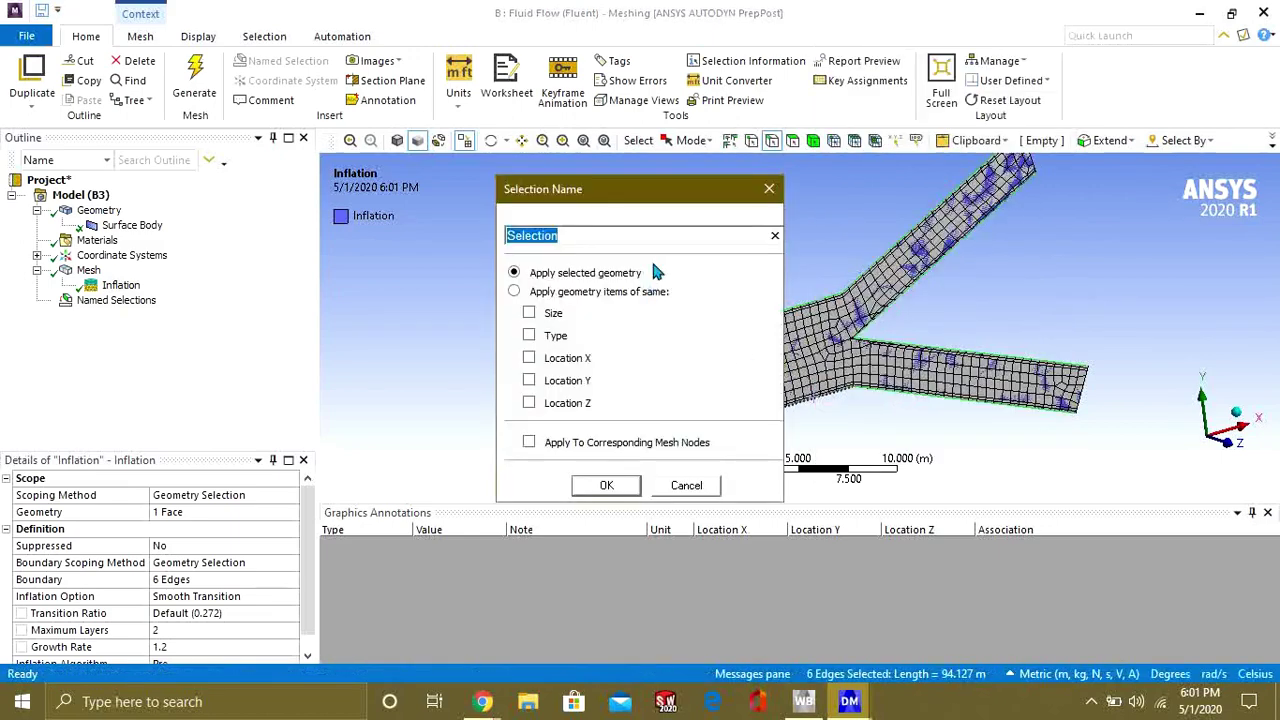
type("wall")
key("Return")
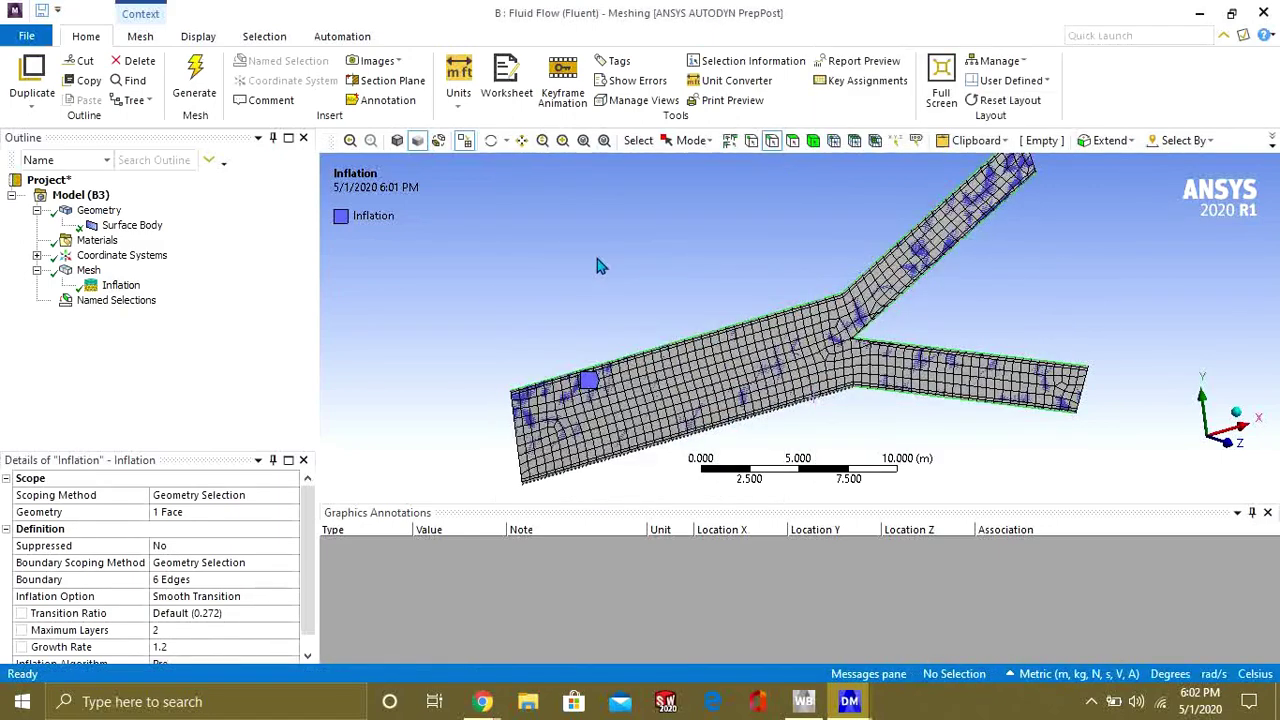
- Expand the named selections and check the edges assigned to inlet, outlet 2, outlet 1 and wall
left_click(38, 301)
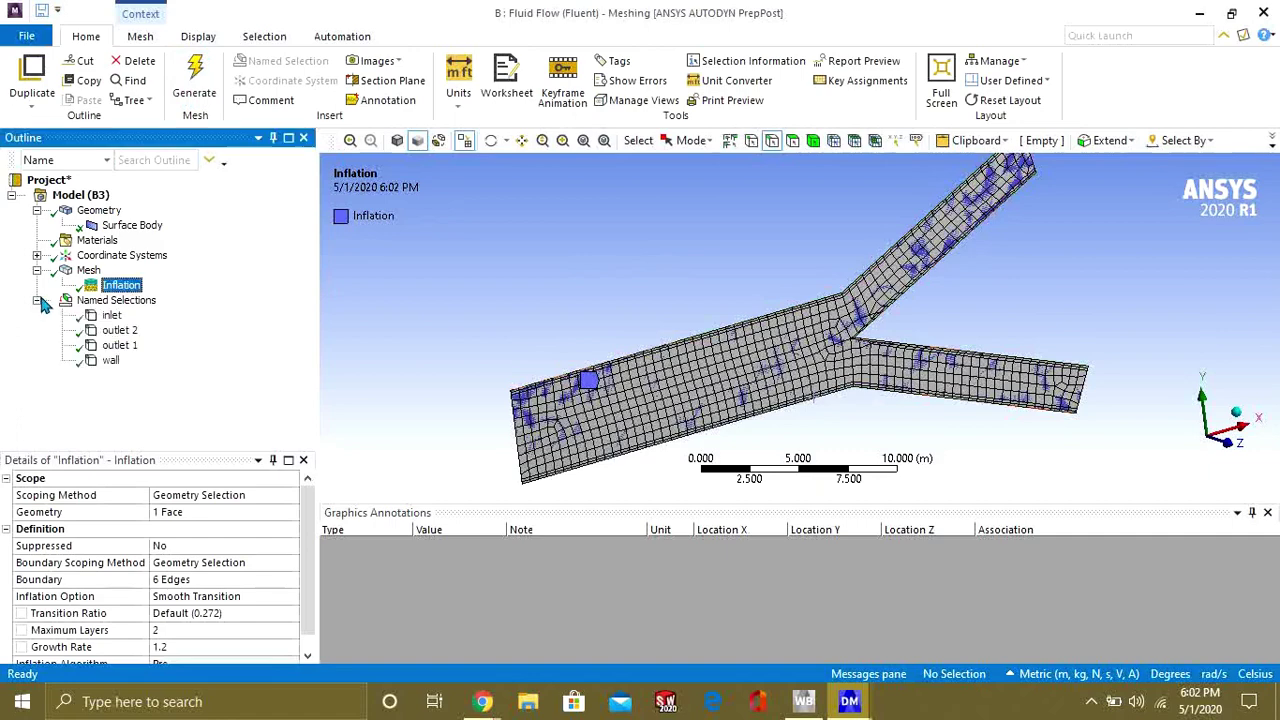
left_click(111, 315)
left_click(119, 330)
left_click(119, 346)
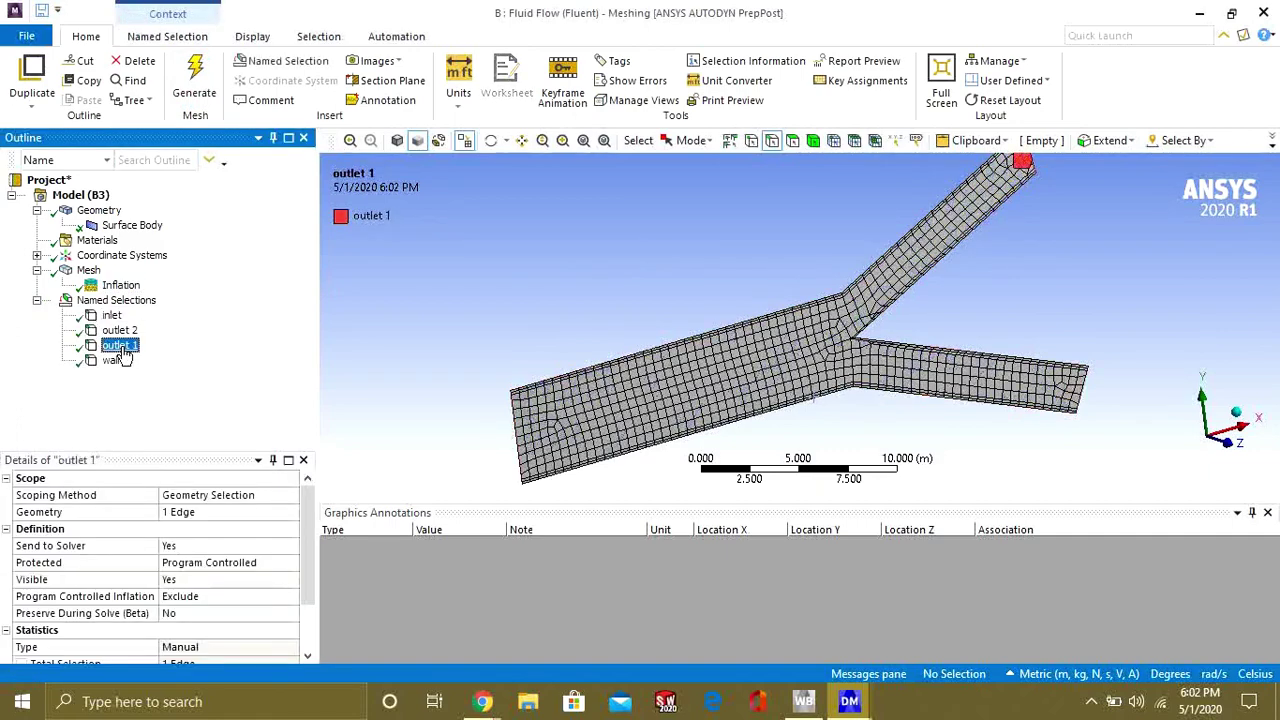
left_click(112, 360)
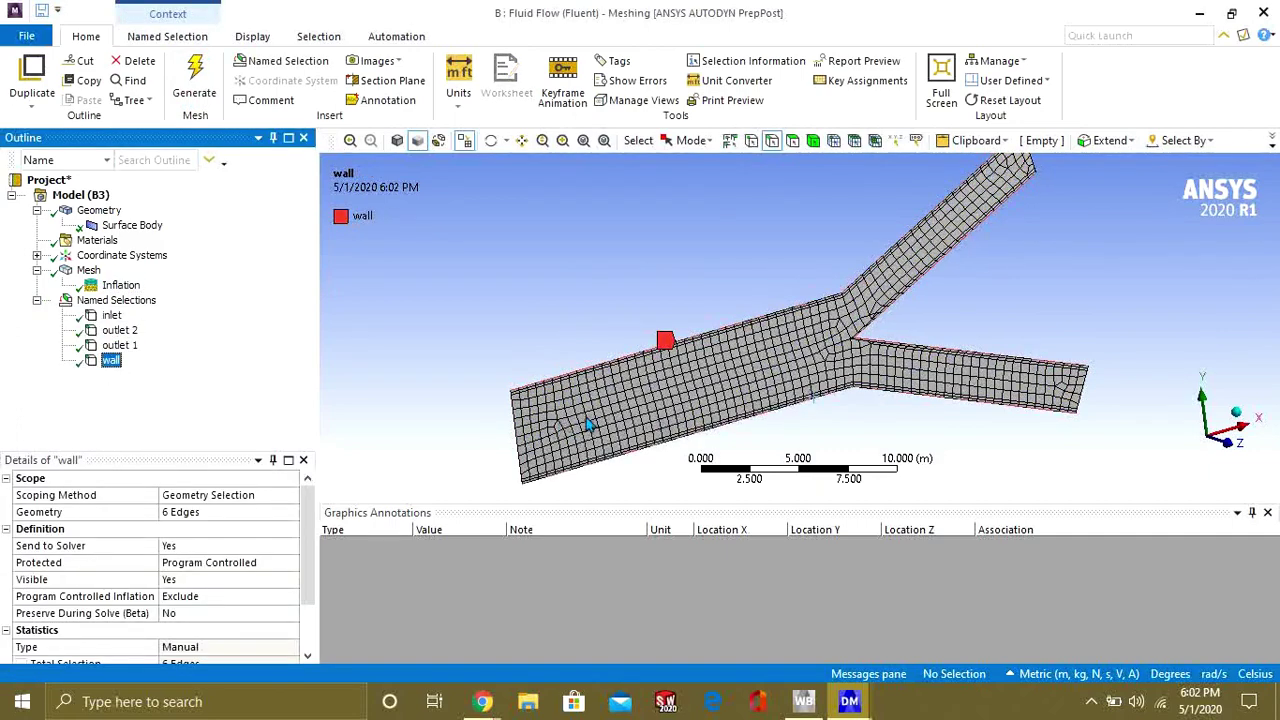
left_click(111, 315)
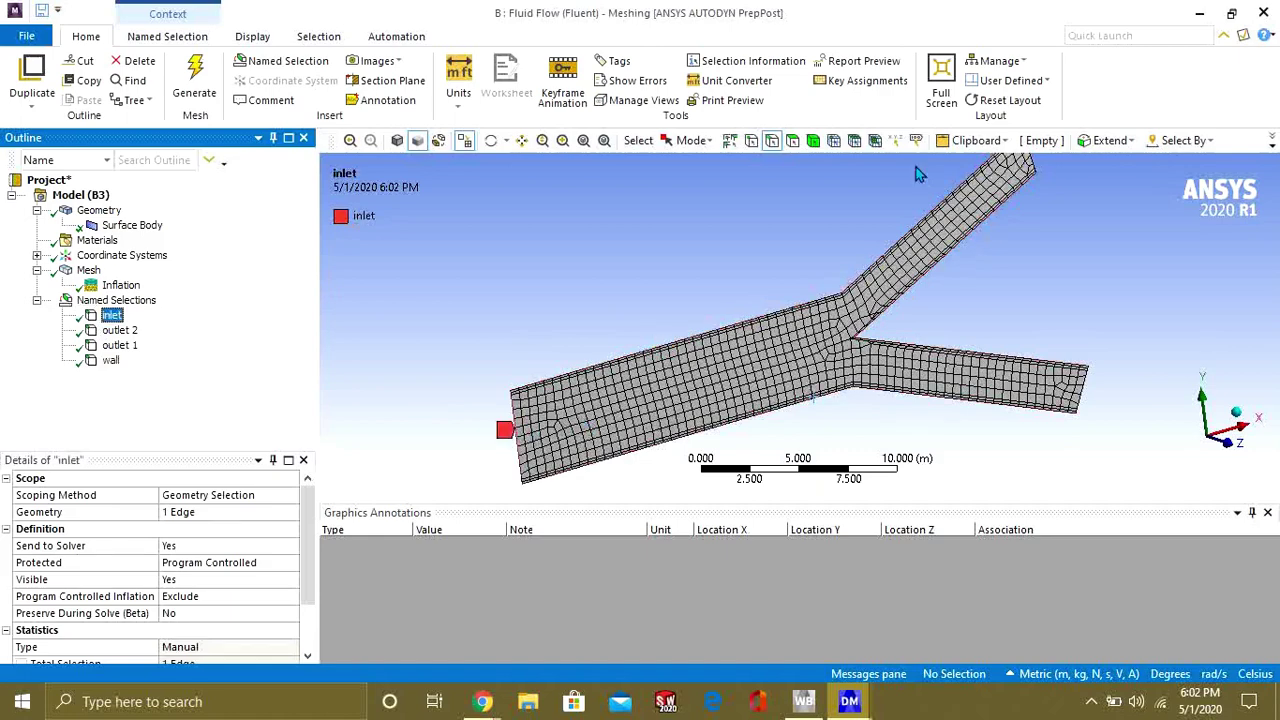
- Switch to Workbench and update the Mesh cell of the second Fluid Flow (Fluent) system
left_click(1205, 20)
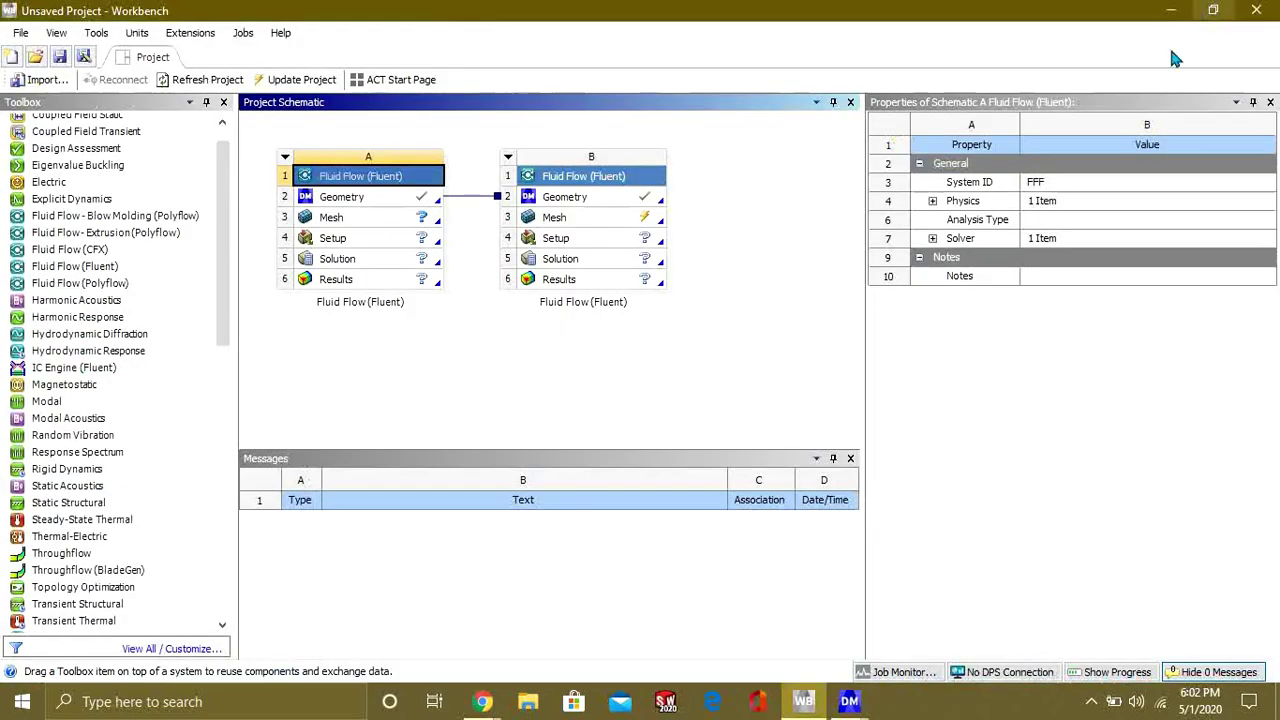
double_click(569, 212)
right_click(569, 216)
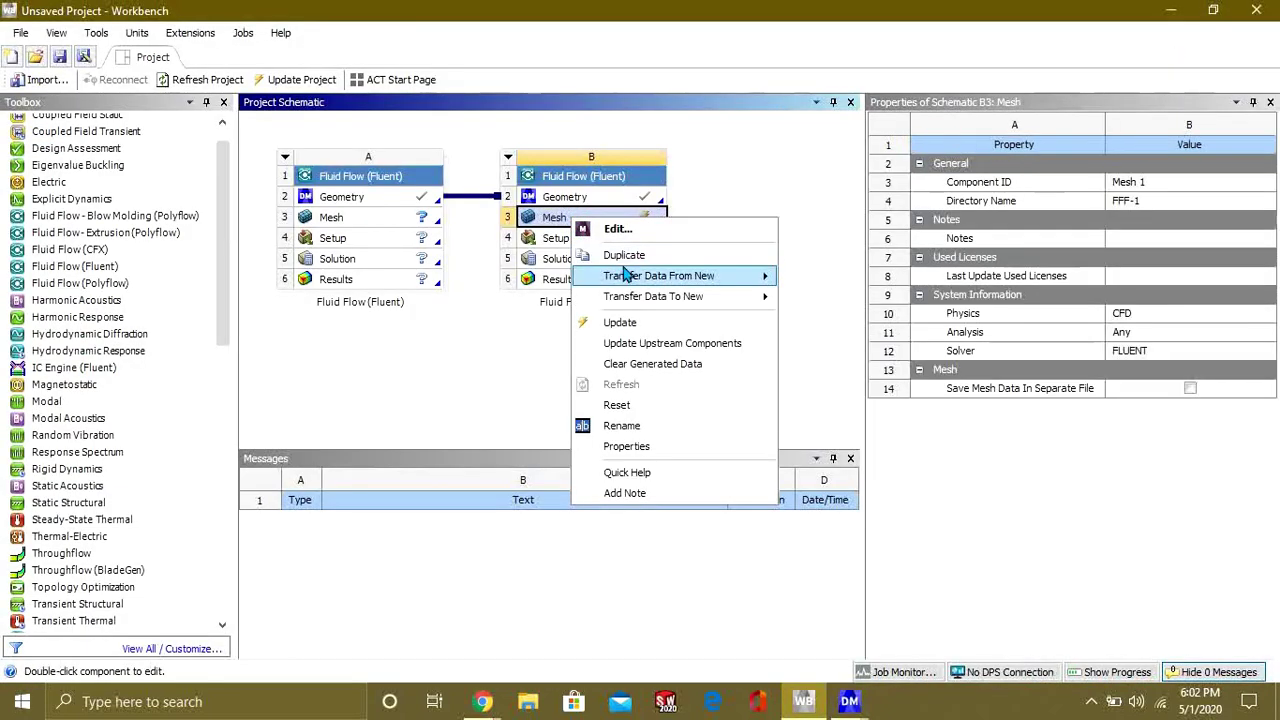
left_click(624, 326)
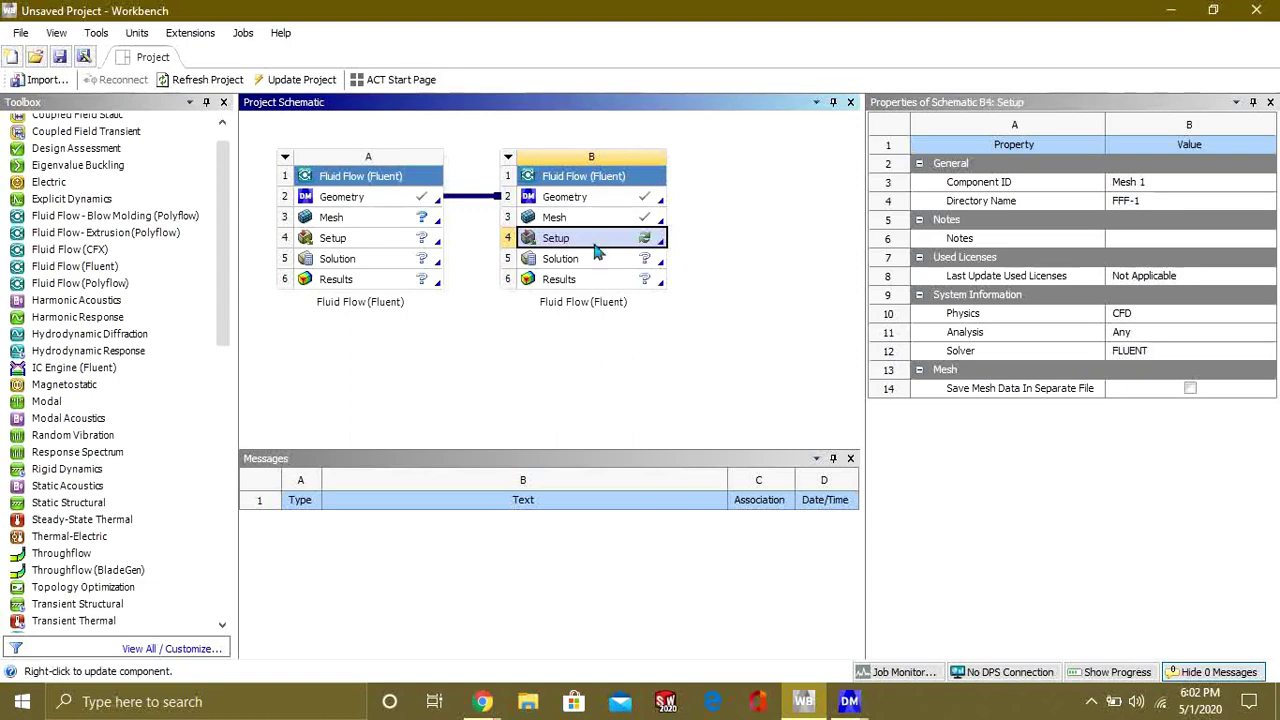
- Launch Fluent from the second system's Setup cell with Double Precision, an increased number of solver processes and 1 solver GPGPU per machine
right_click(598, 243)
left_click(622, 247)
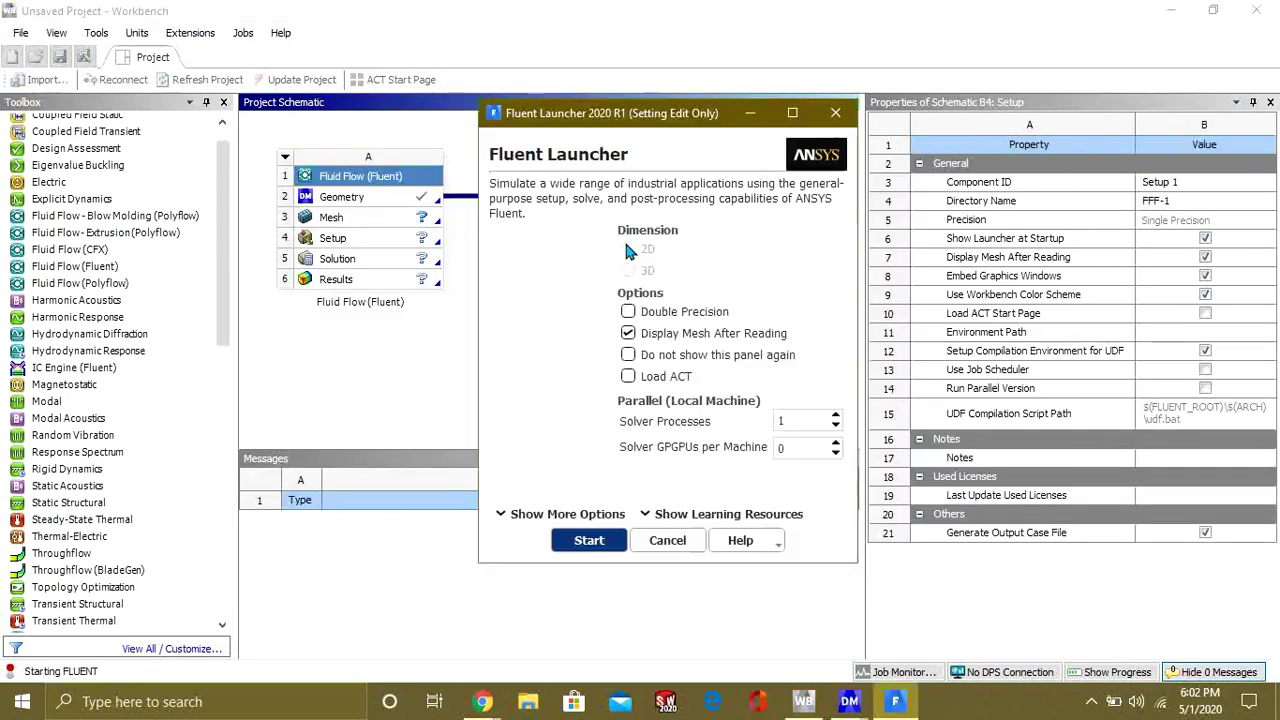
left_click(628, 312)
left_click(836, 420)
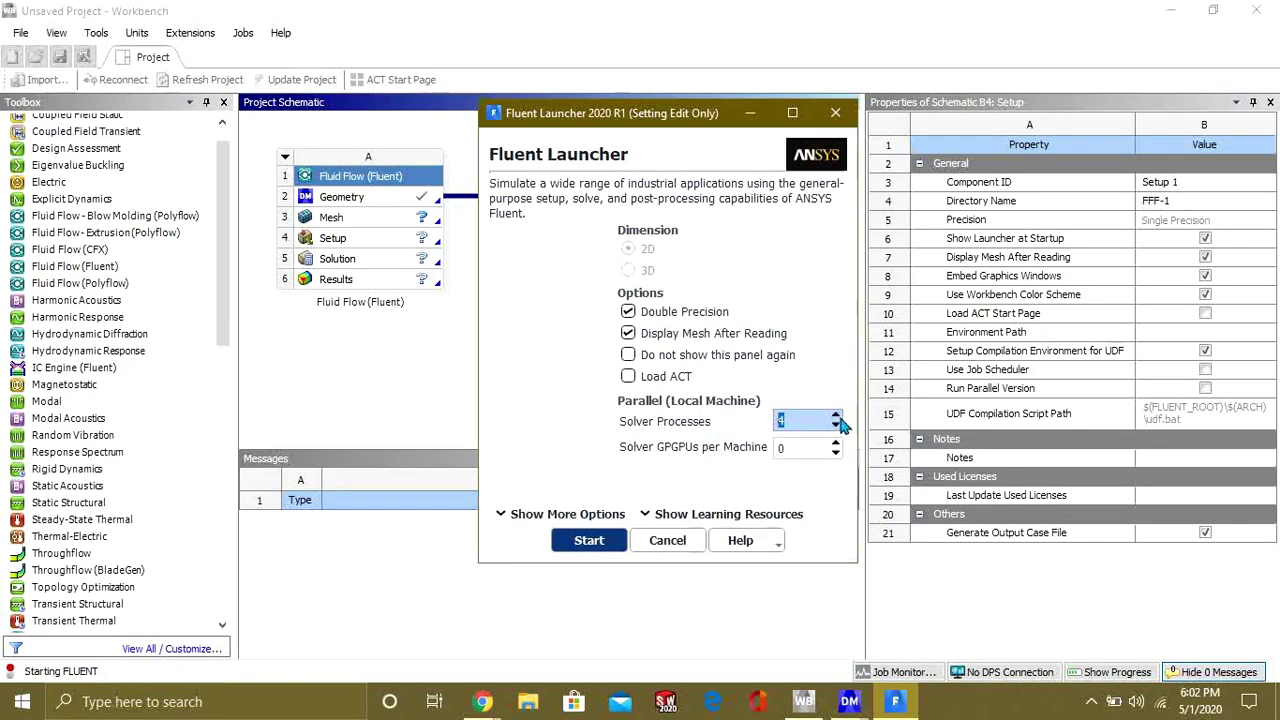
left_click(836, 443)
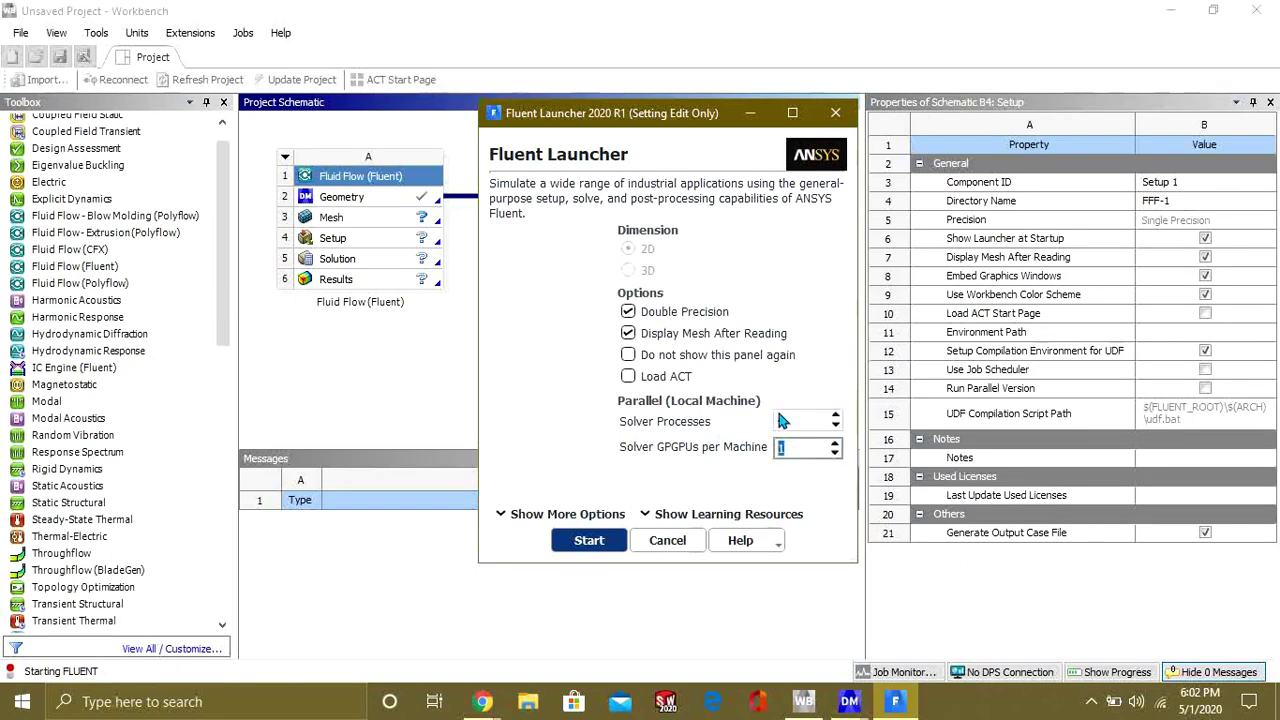
left_click(601, 545)
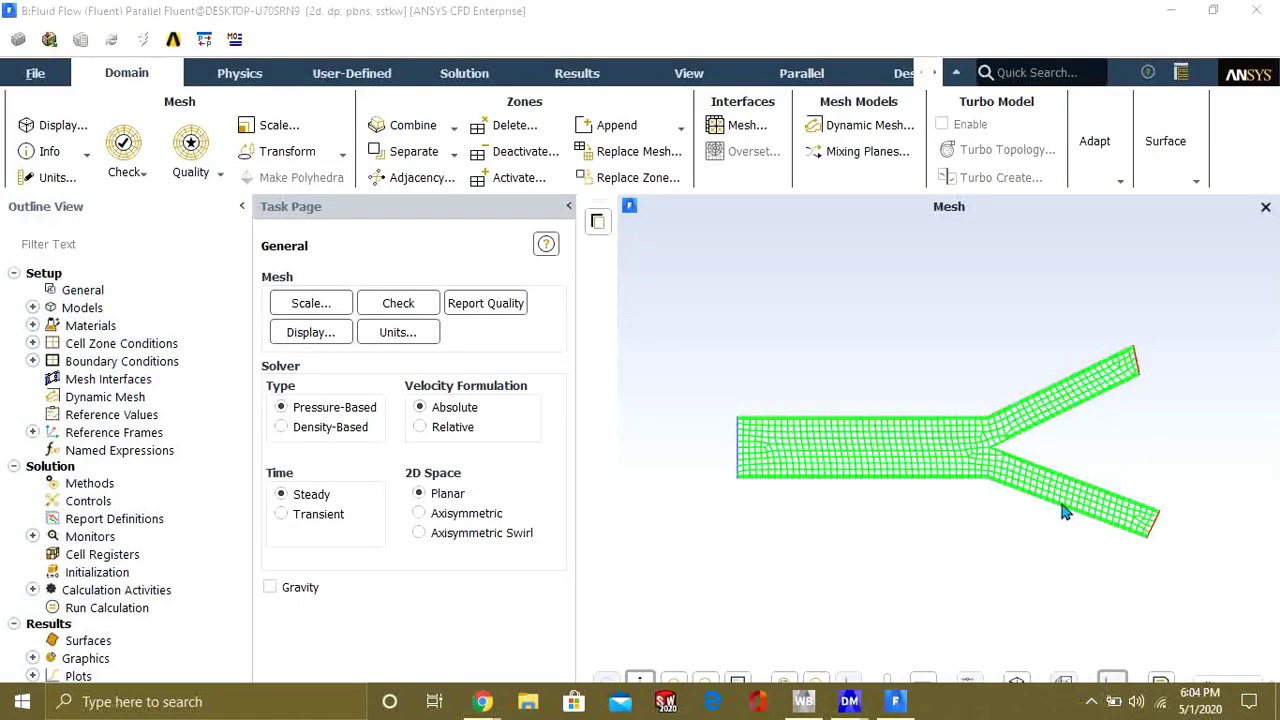
scroll(1114, 428, "up", 3)
scroll(1114, 428, "down", 4)
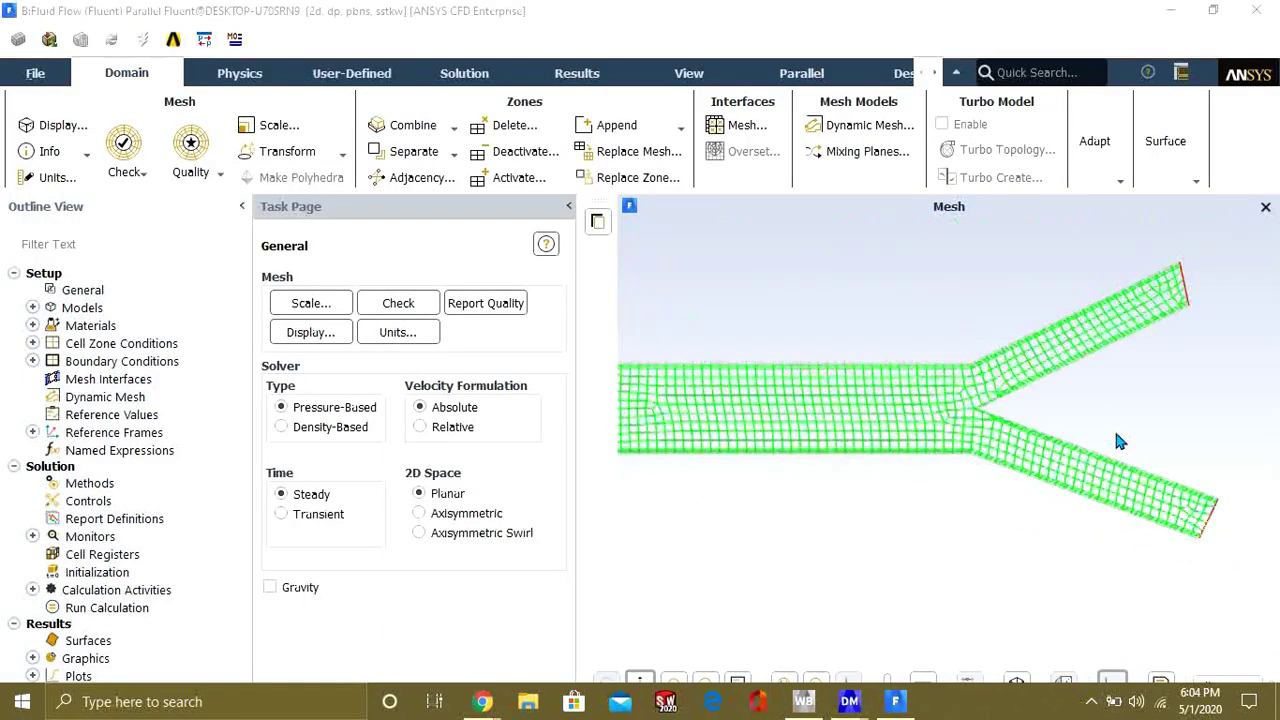
- Inspect the channel mesh and check the zone listed as fluid under the cell zone conditions
scroll(1116, 434, "down", 2)
scroll(923, 437, "up", 1)
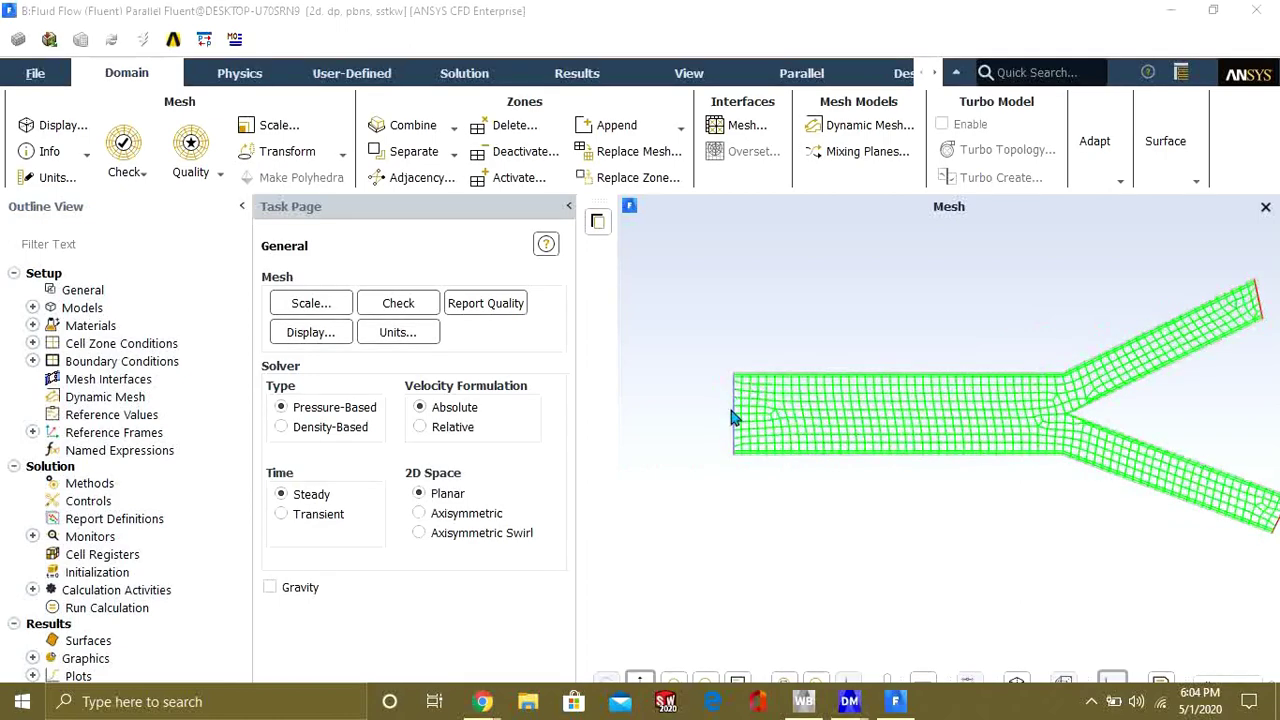
scroll(735, 405, "down", 1)
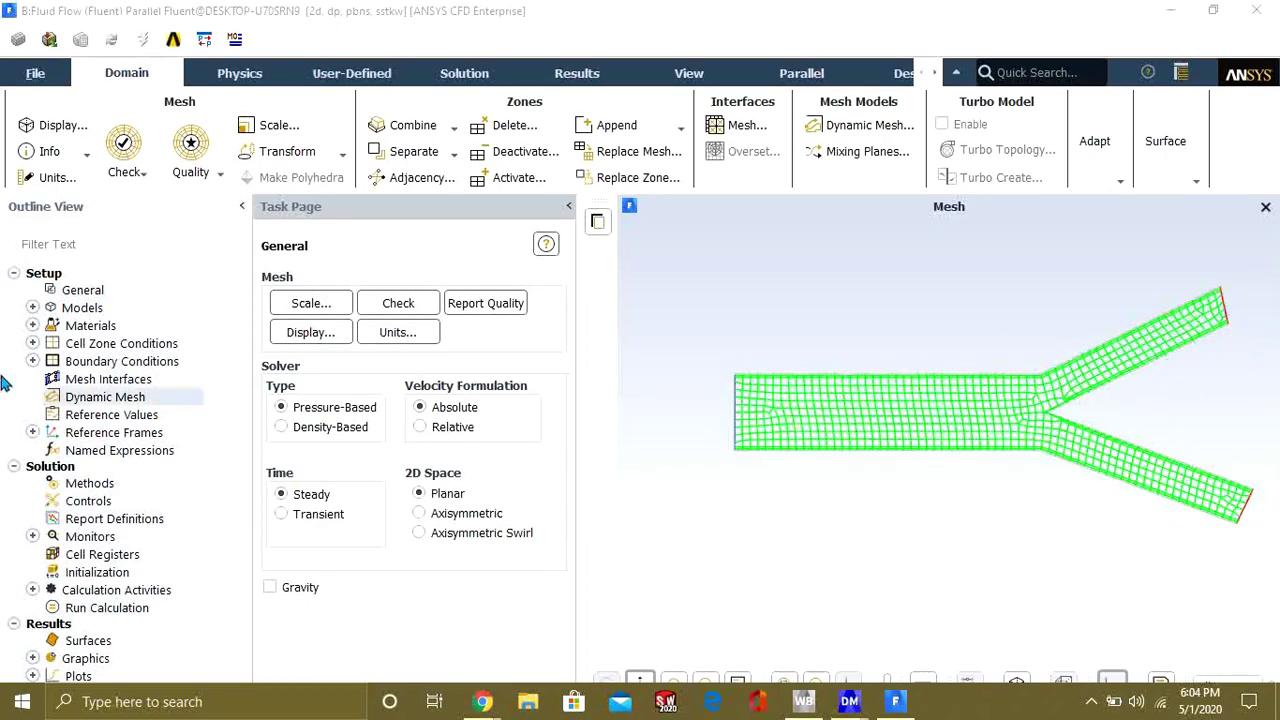
left_click(34, 343)
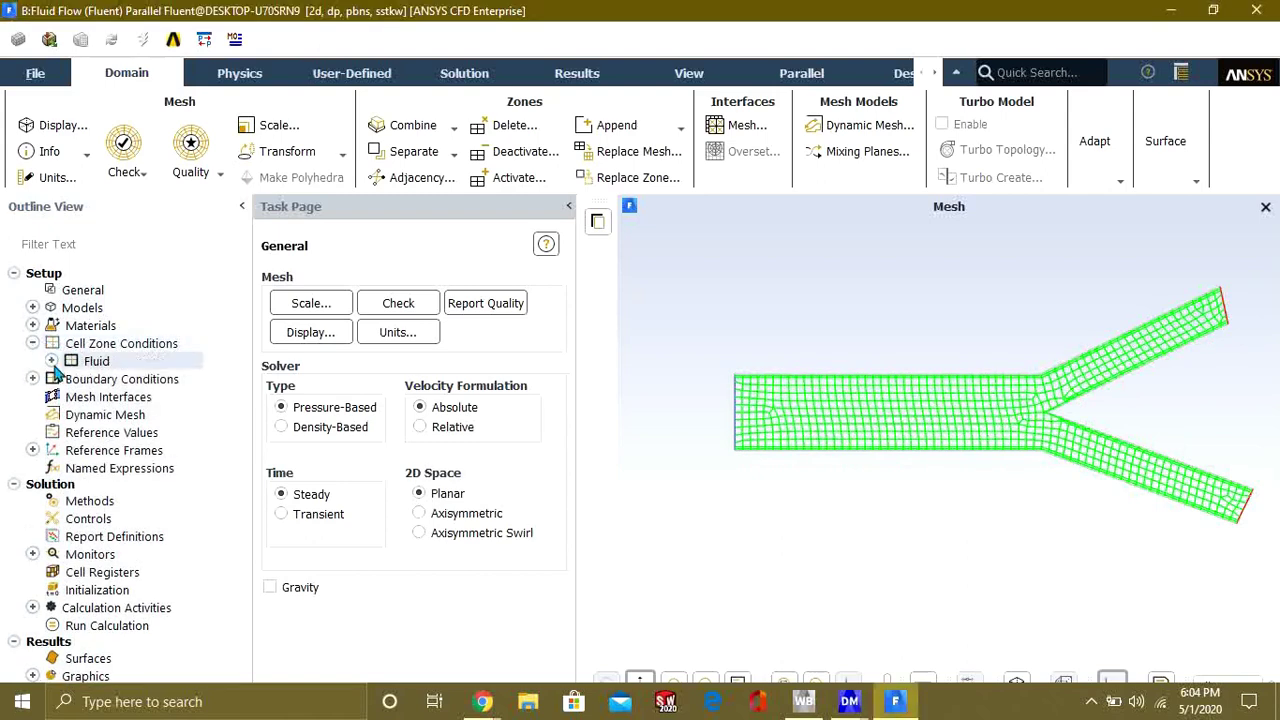
left_click(51, 361)
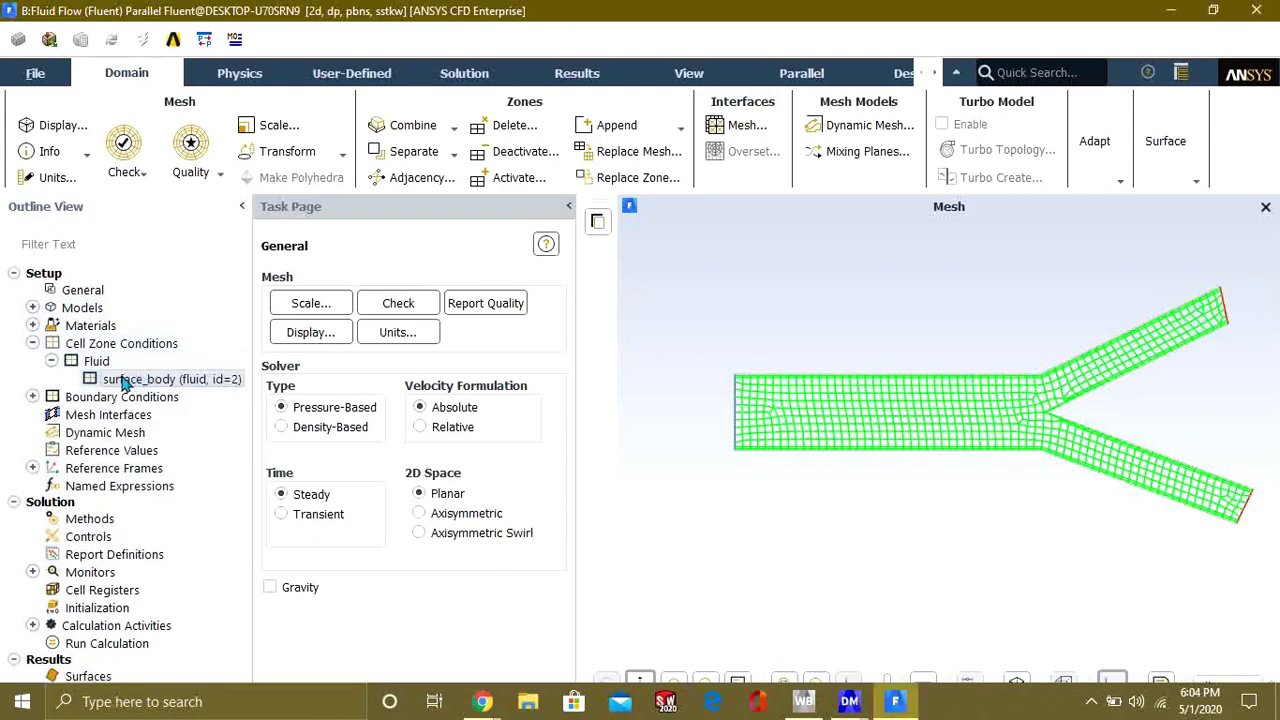
left_click(34, 343)
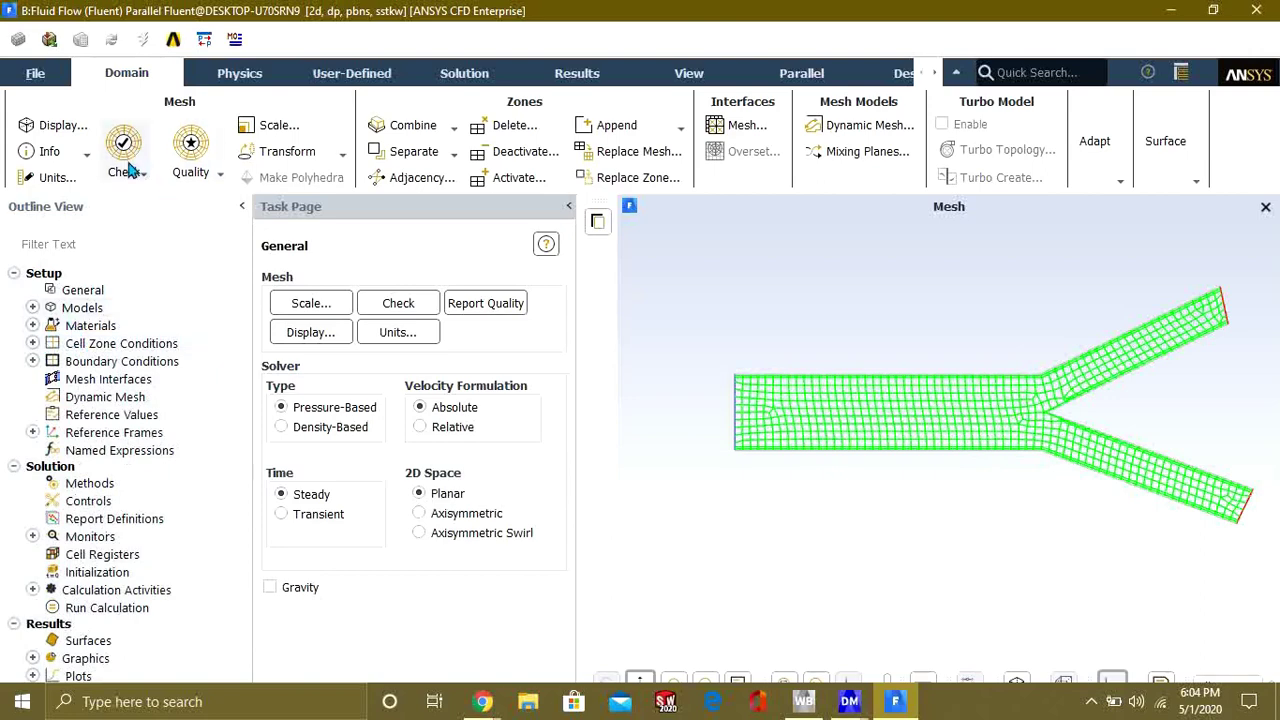
- Run the mesh check and evaluate the mesh quality, reading both reports in the console
double_click(882, 17)
left_click(1216, 55)
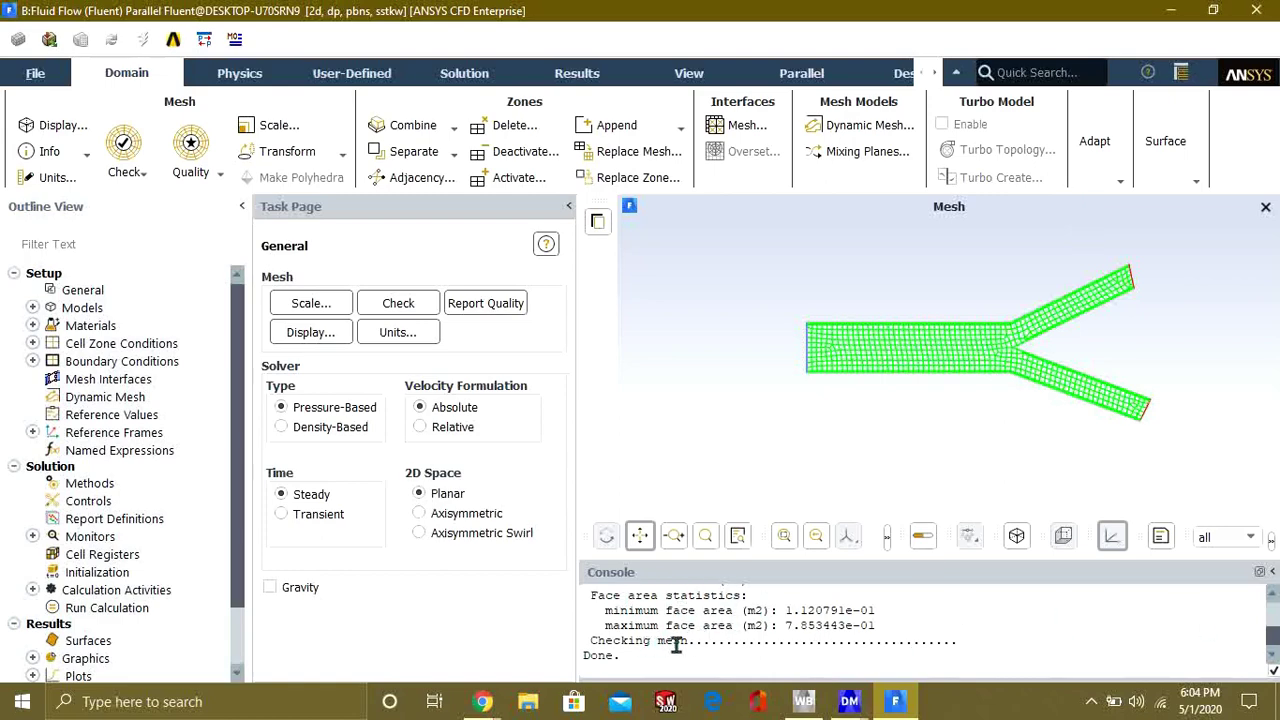
left_click(198, 170)
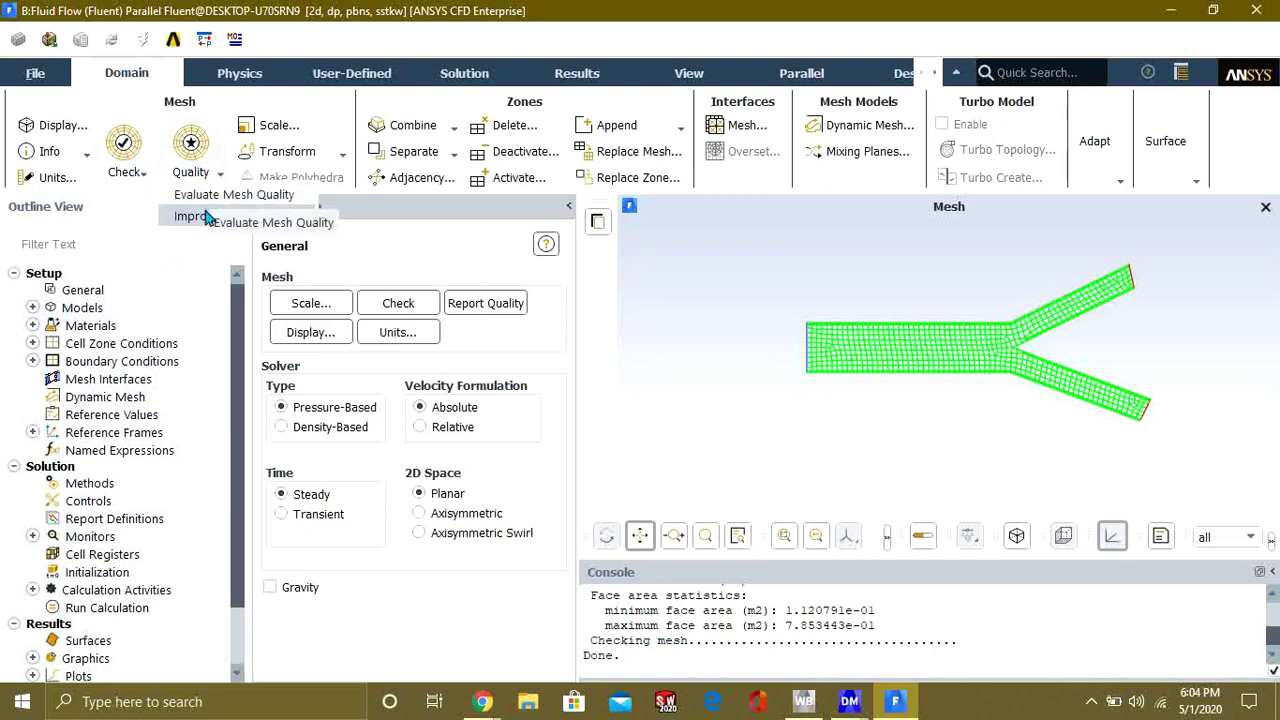
left_click(205, 198)
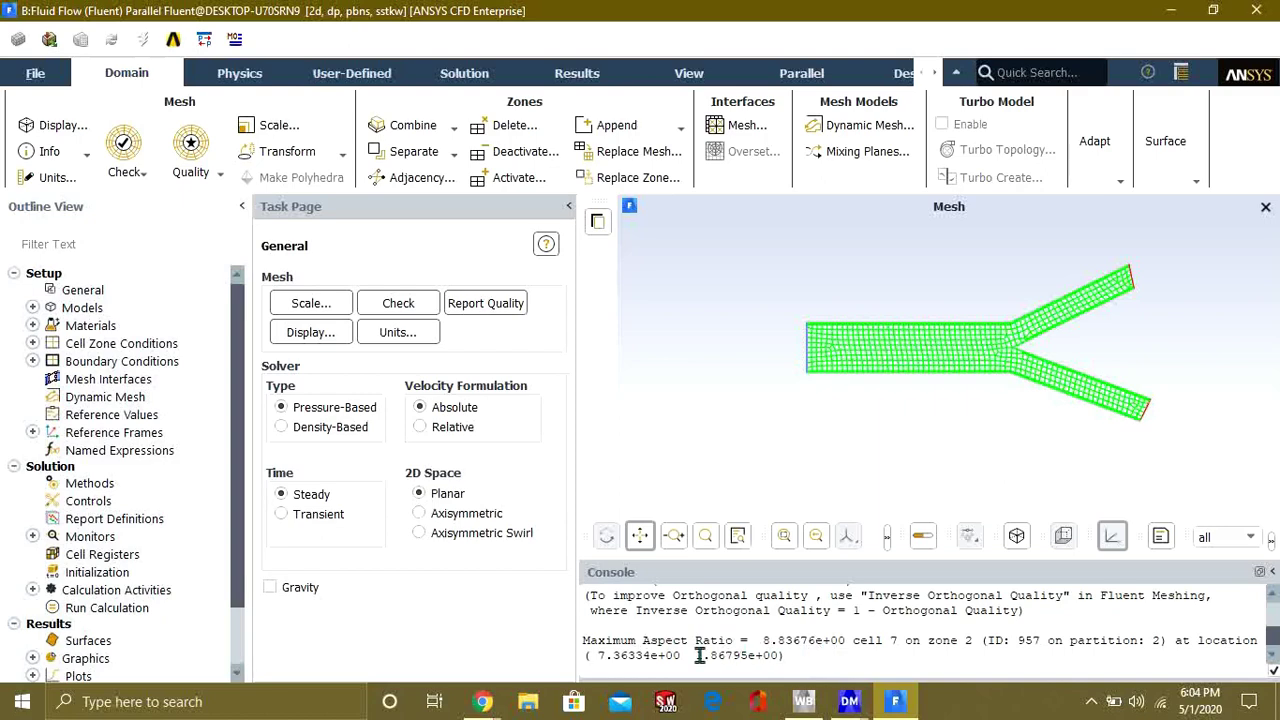
left_click(190, 168)
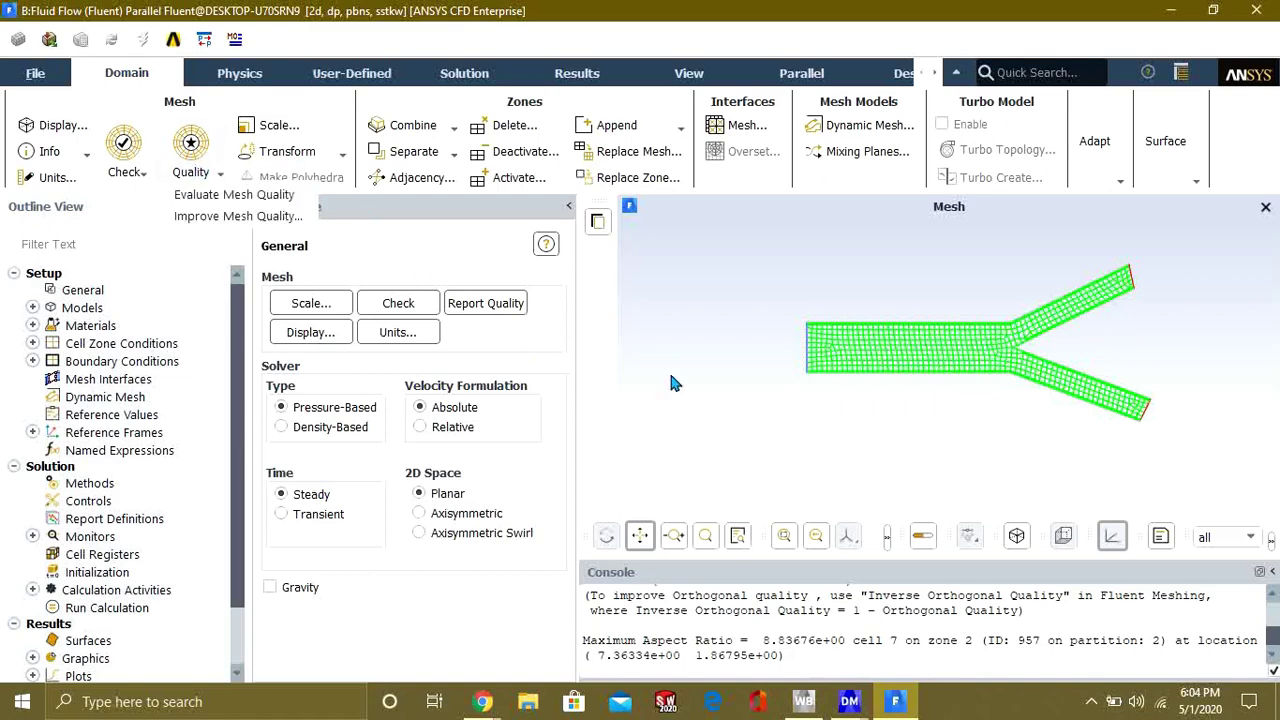
- Set the viscous model to k-epsilon (2 eqn) with the Standard model and Standard Wall Functions
left_click(253, 80)
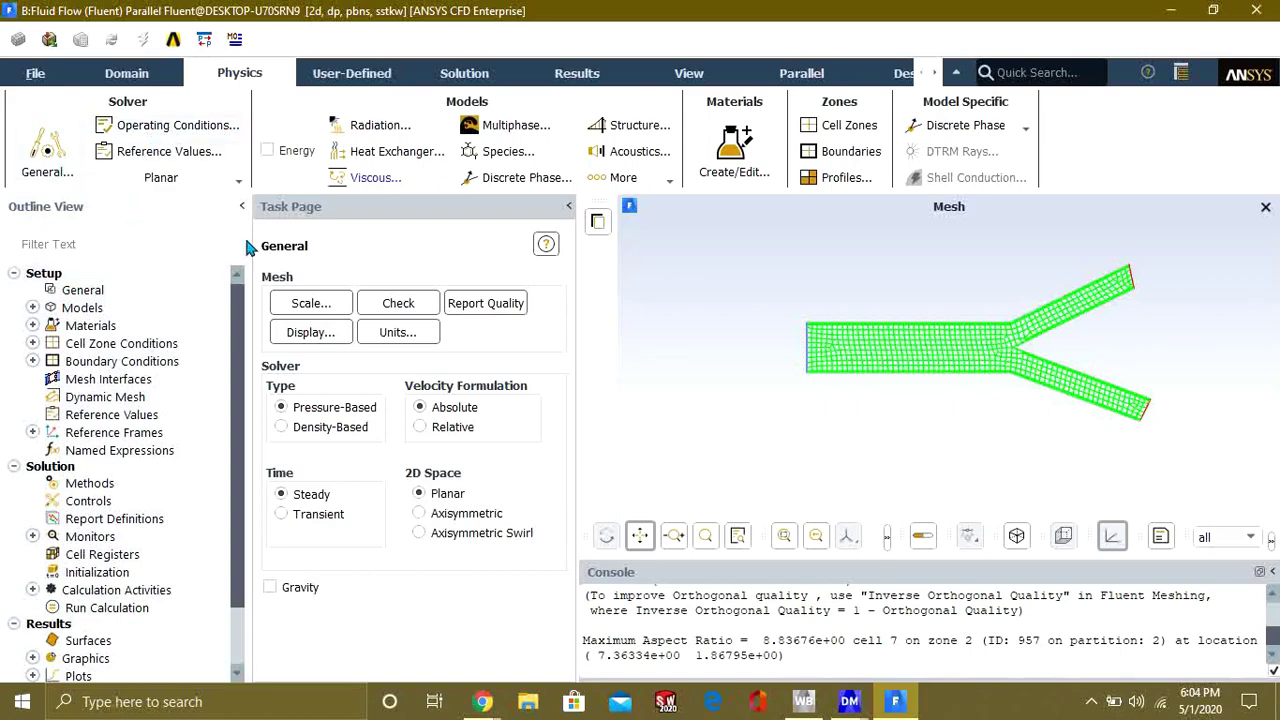
left_click(368, 180)
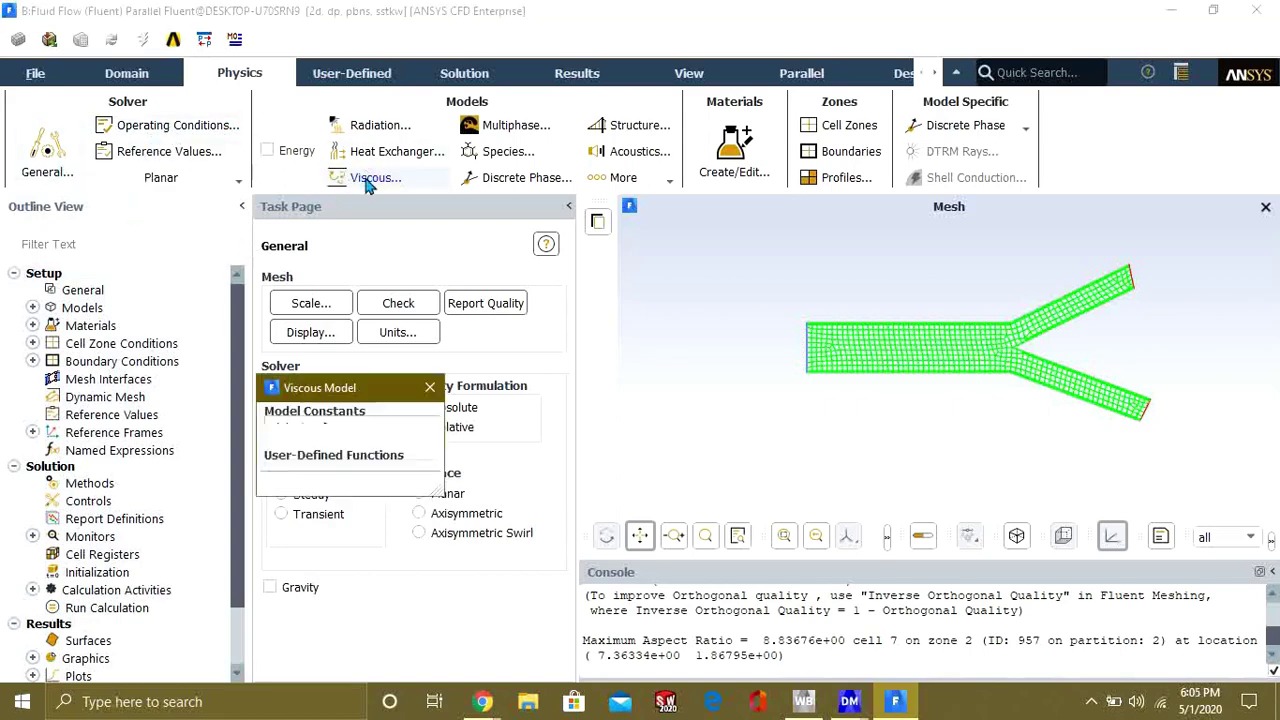
left_click_drag(414, 395, 440, 100)
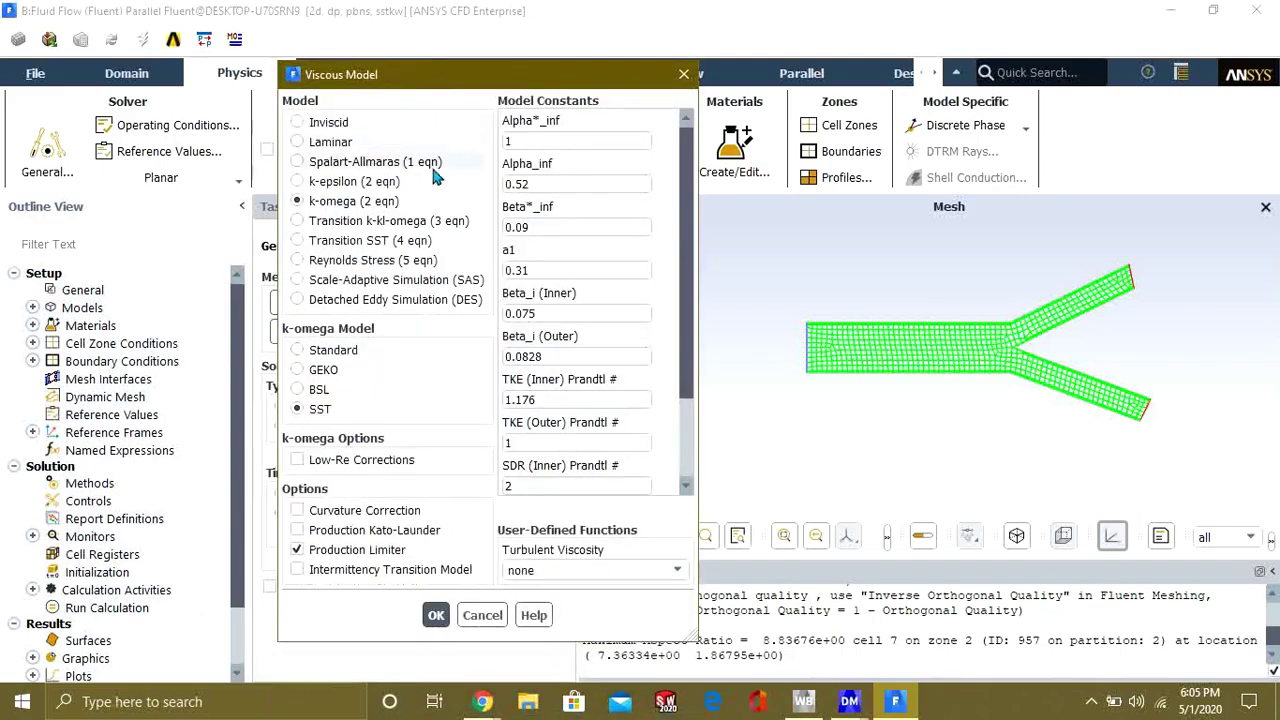
left_click(331, 184)
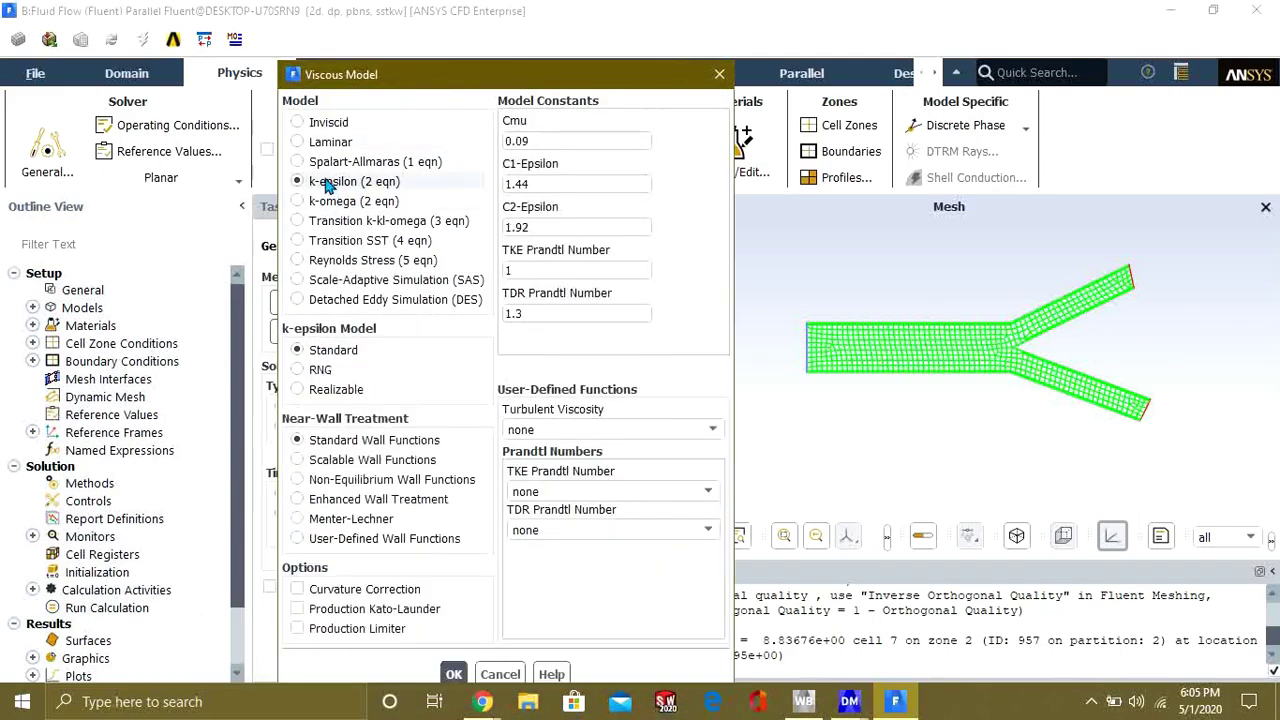
left_click(458, 673)
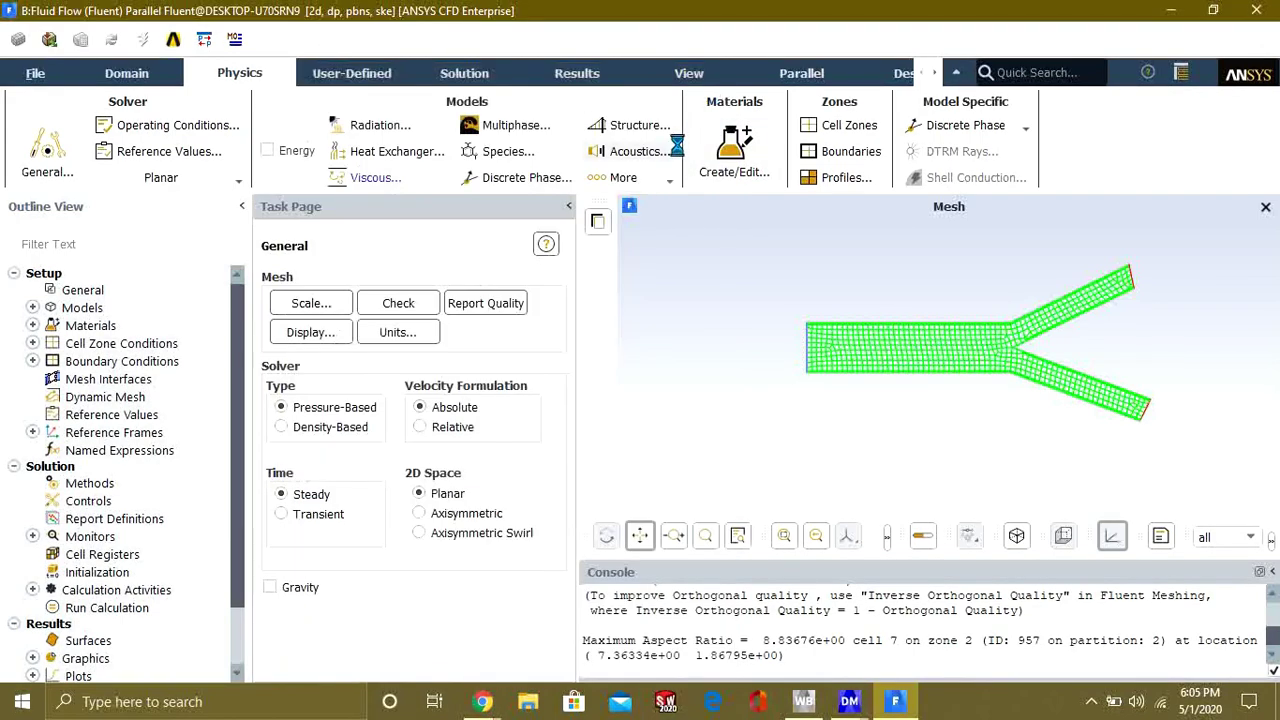
- Copy the fluid material water-liquid (h2o<l>) from the Fluent database into the case materials
left_click(738, 145)
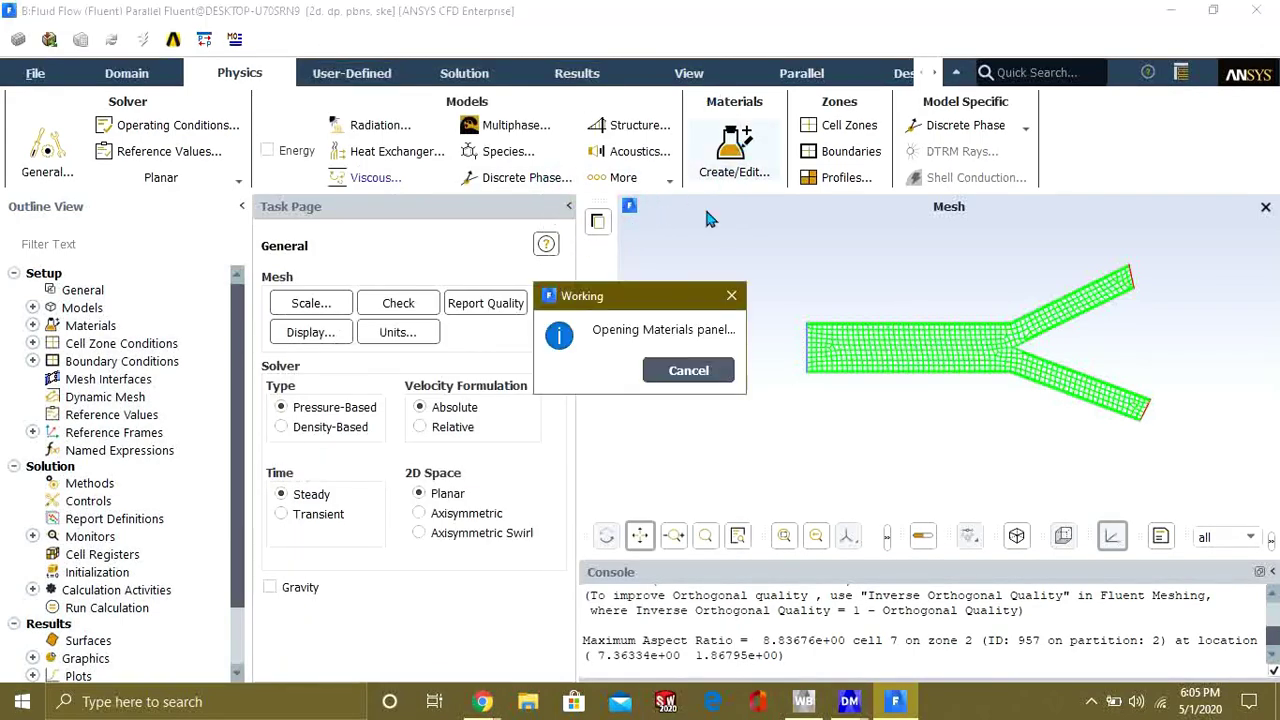
left_click_drag(490, 392, 497, 113)
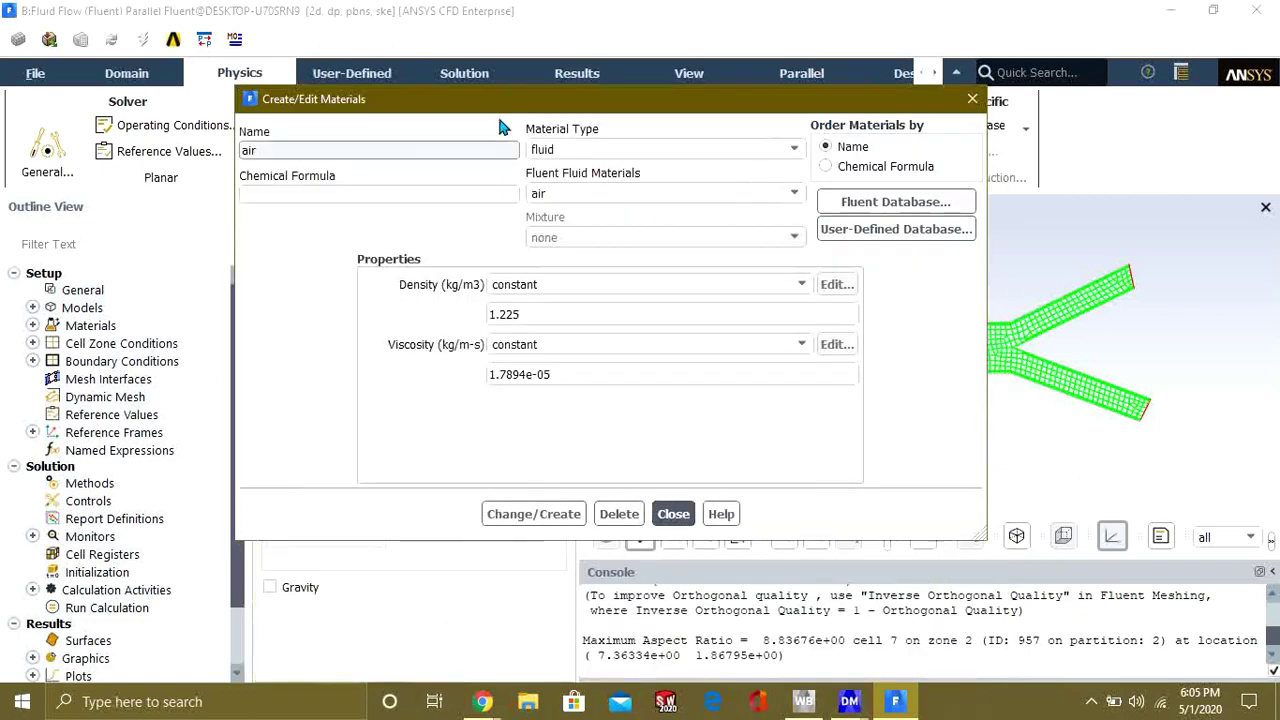
left_click(655, 196)
left_click(668, 200)
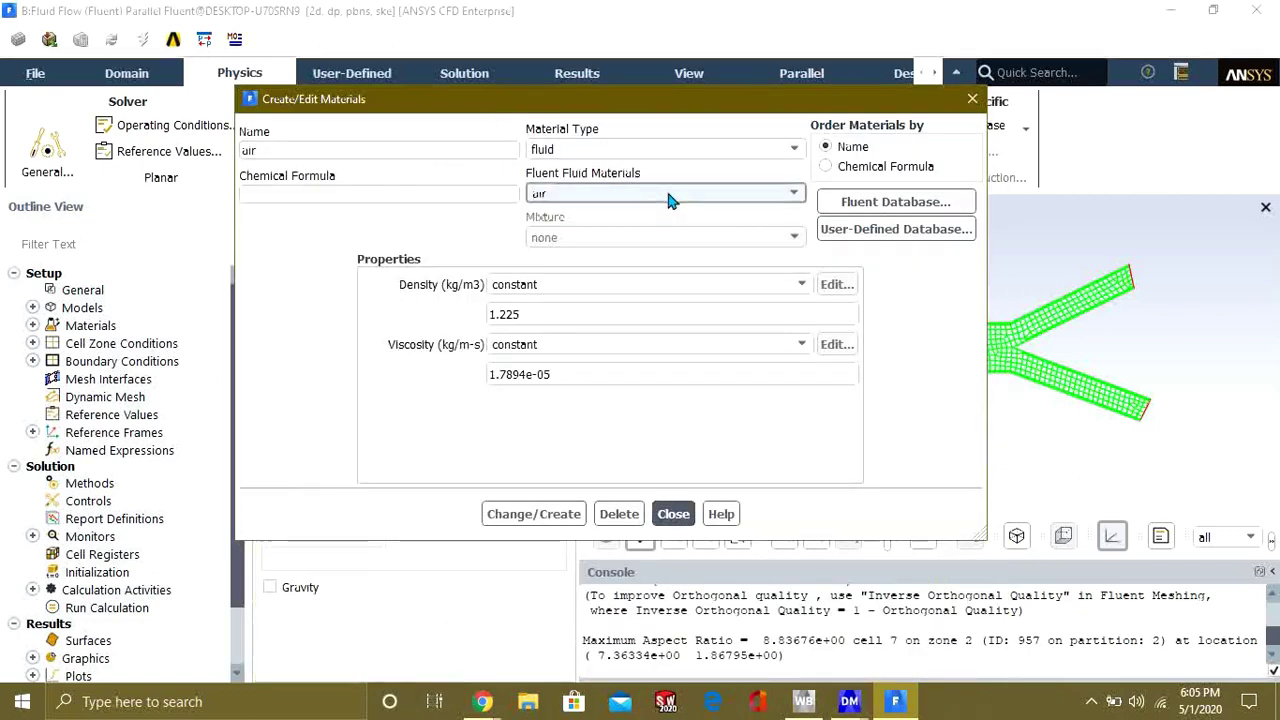
left_click(893, 202)
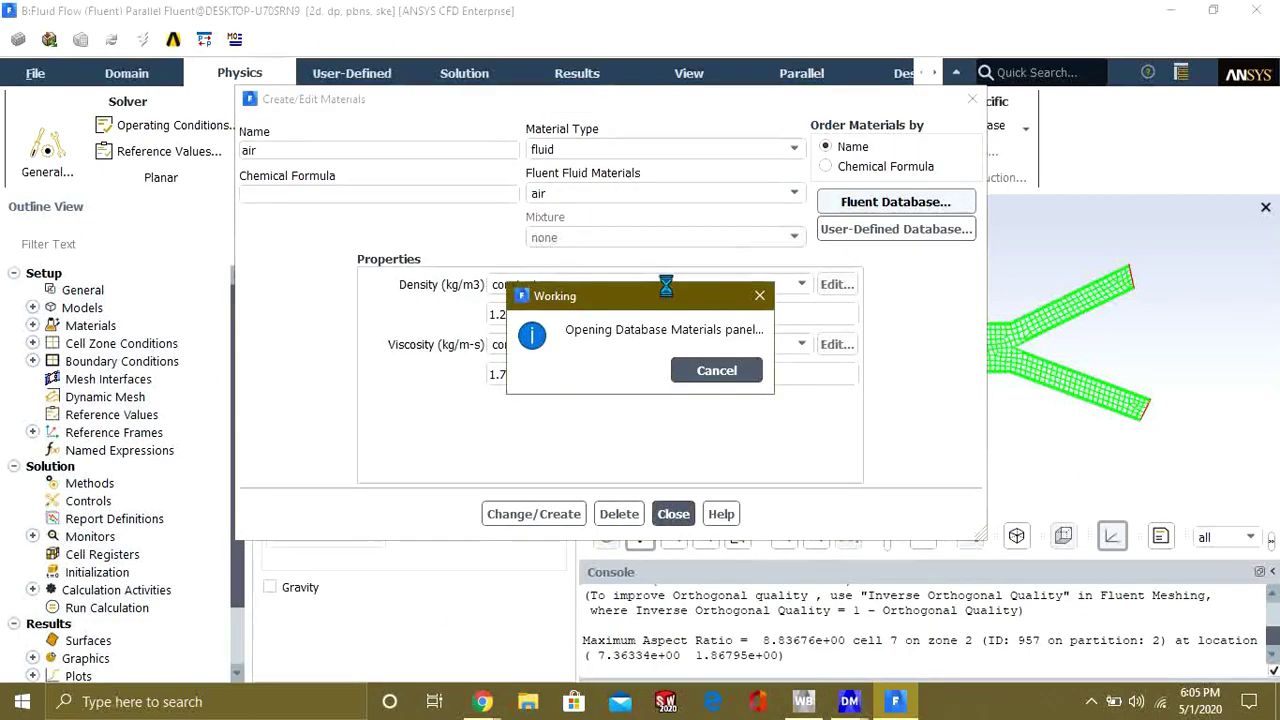
left_click_drag(500, 349, 491, 146)
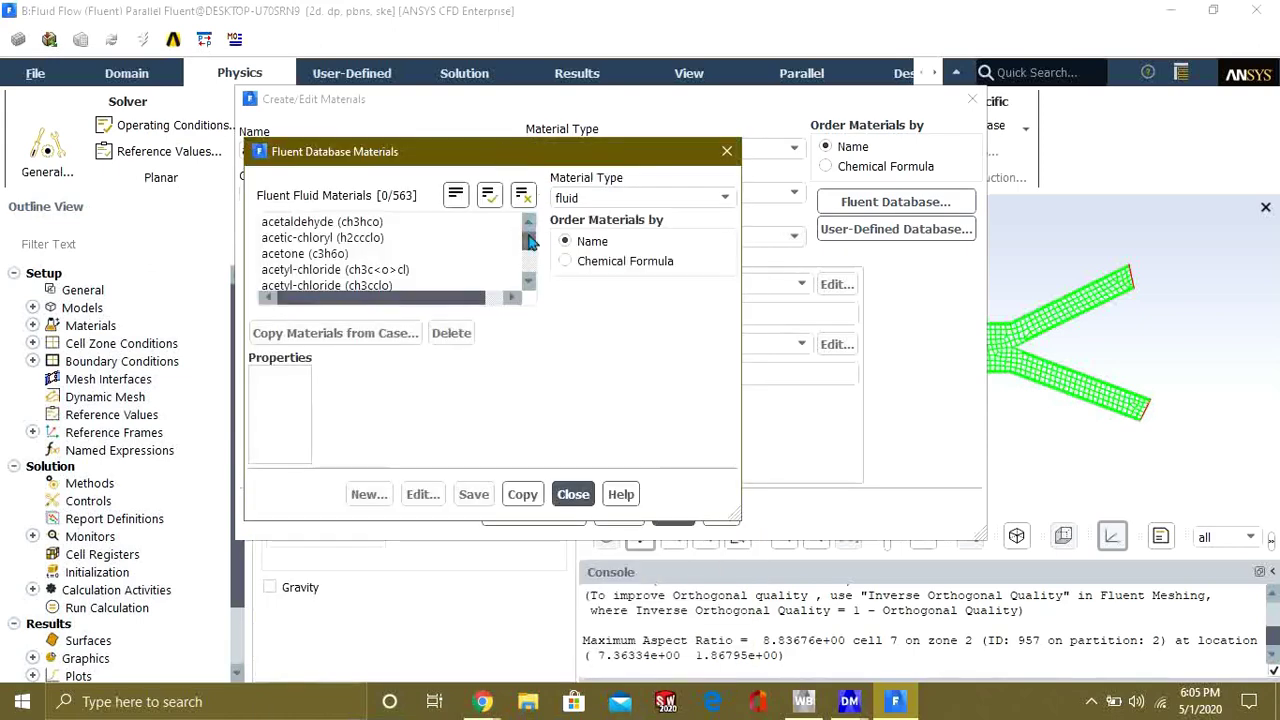
left_click_drag(530, 241, 524, 263)
left_click(338, 240)
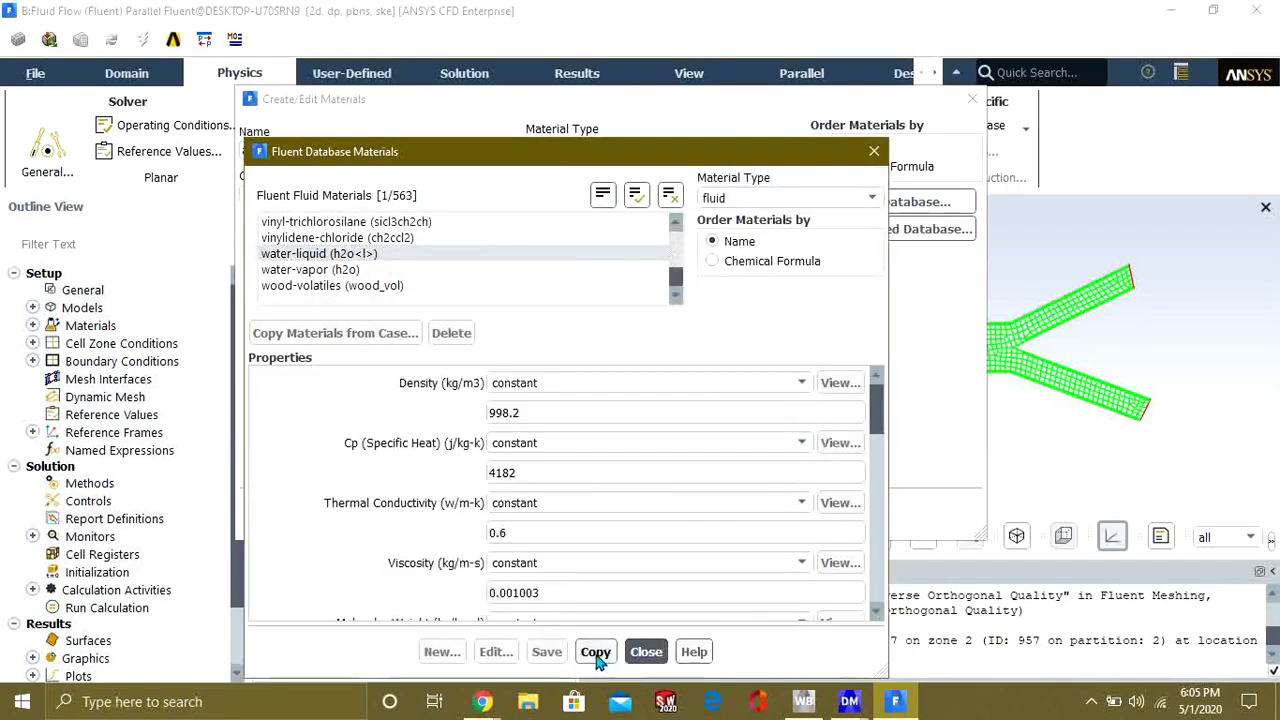
left_click(596, 656)
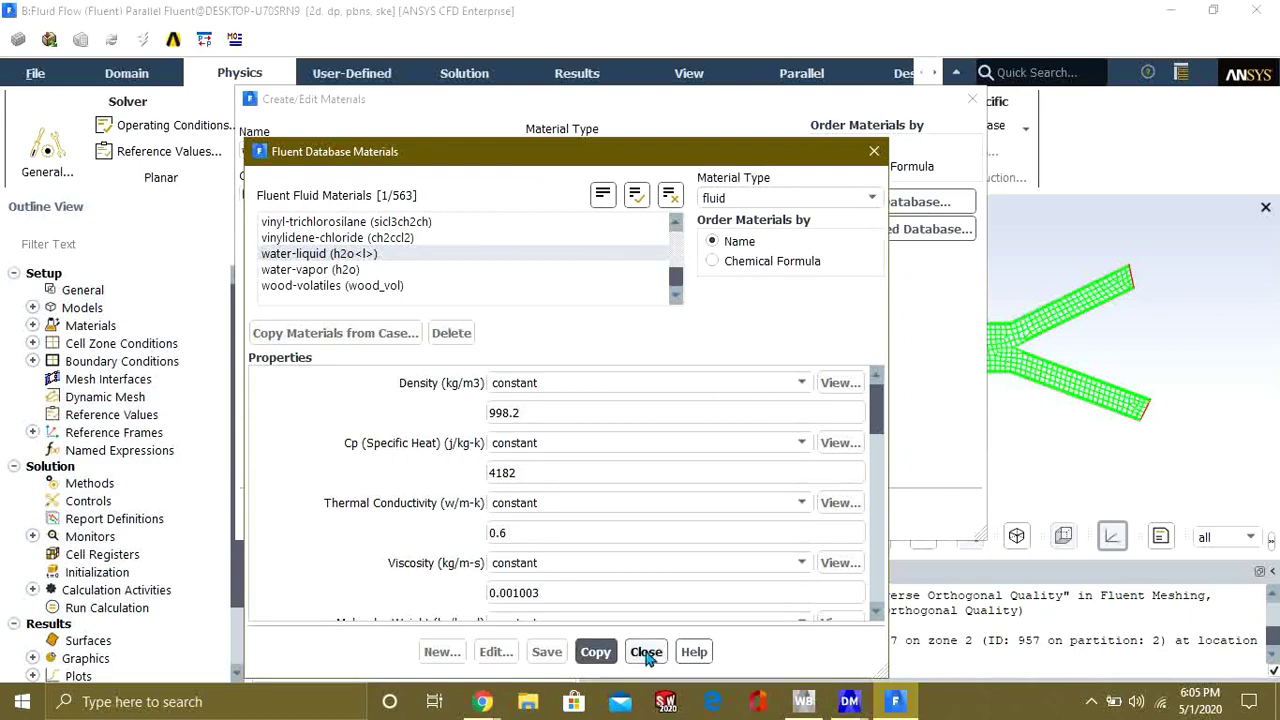
left_click(646, 654)
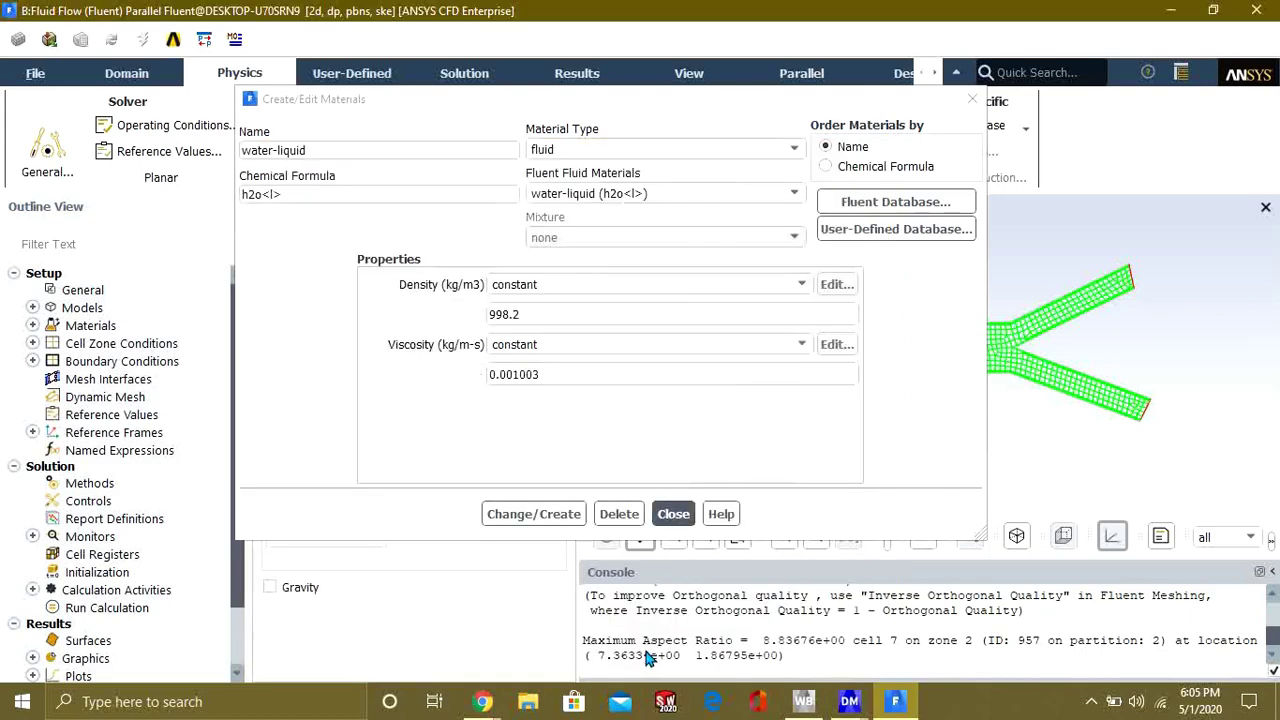
left_click(673, 514)
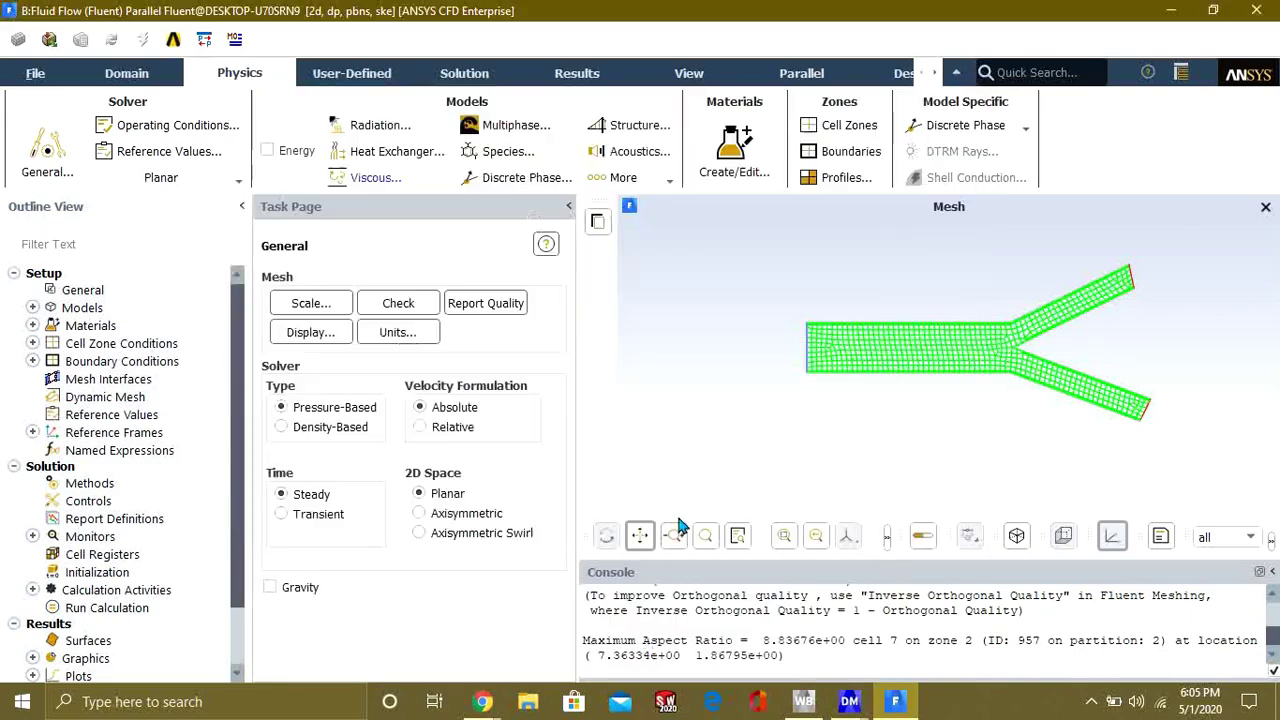
- Check the zone type assigned to the surface_body cell zone
left_click(849, 125)
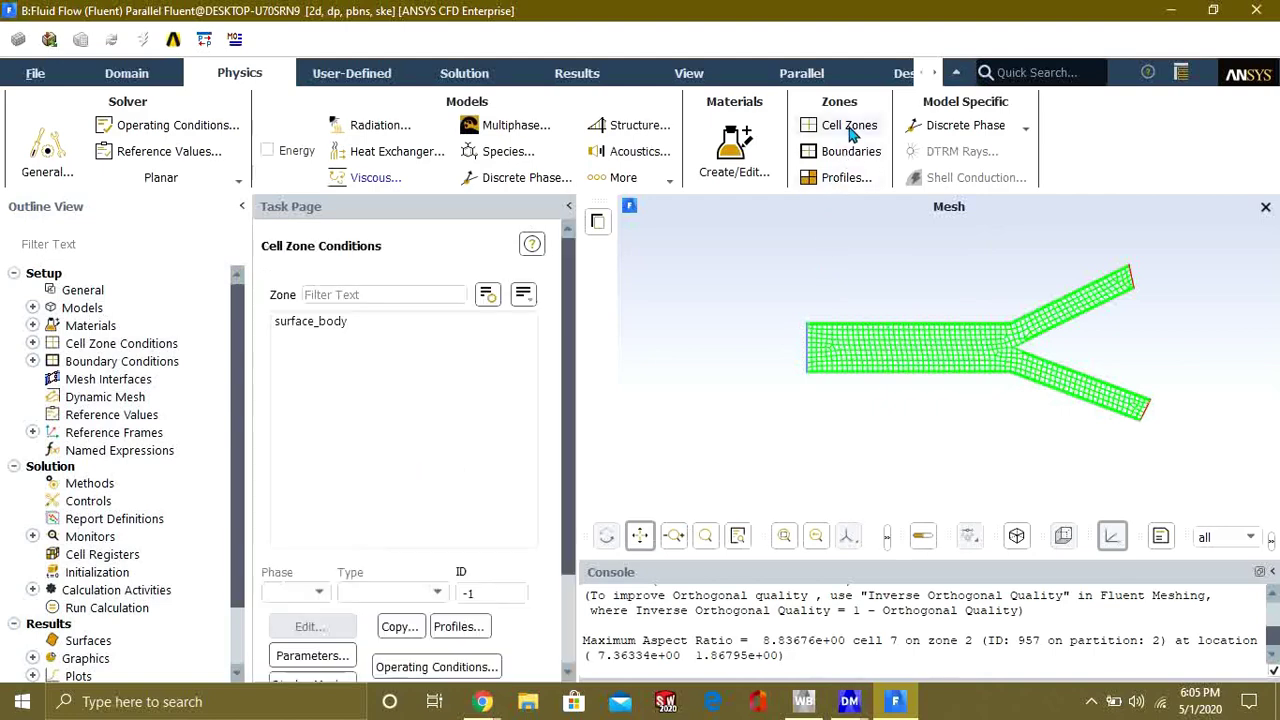
left_click(313, 323)
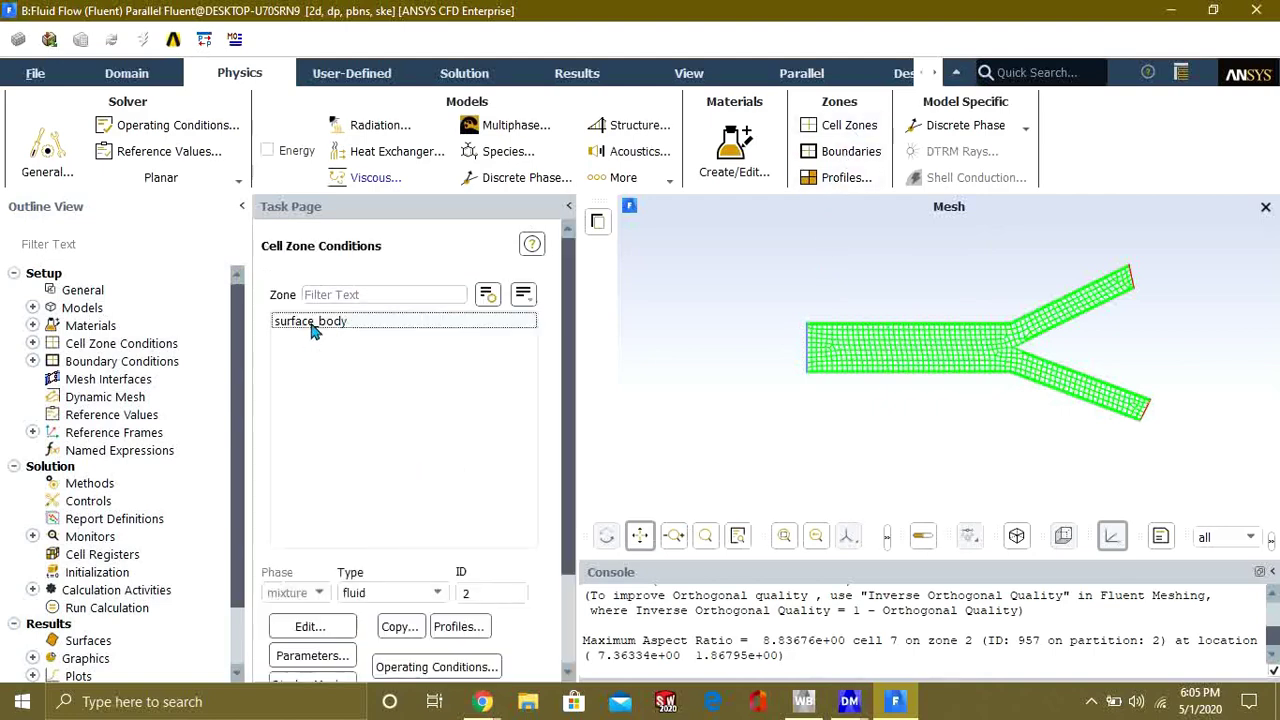
left_click(412, 593)
left_click(408, 597)
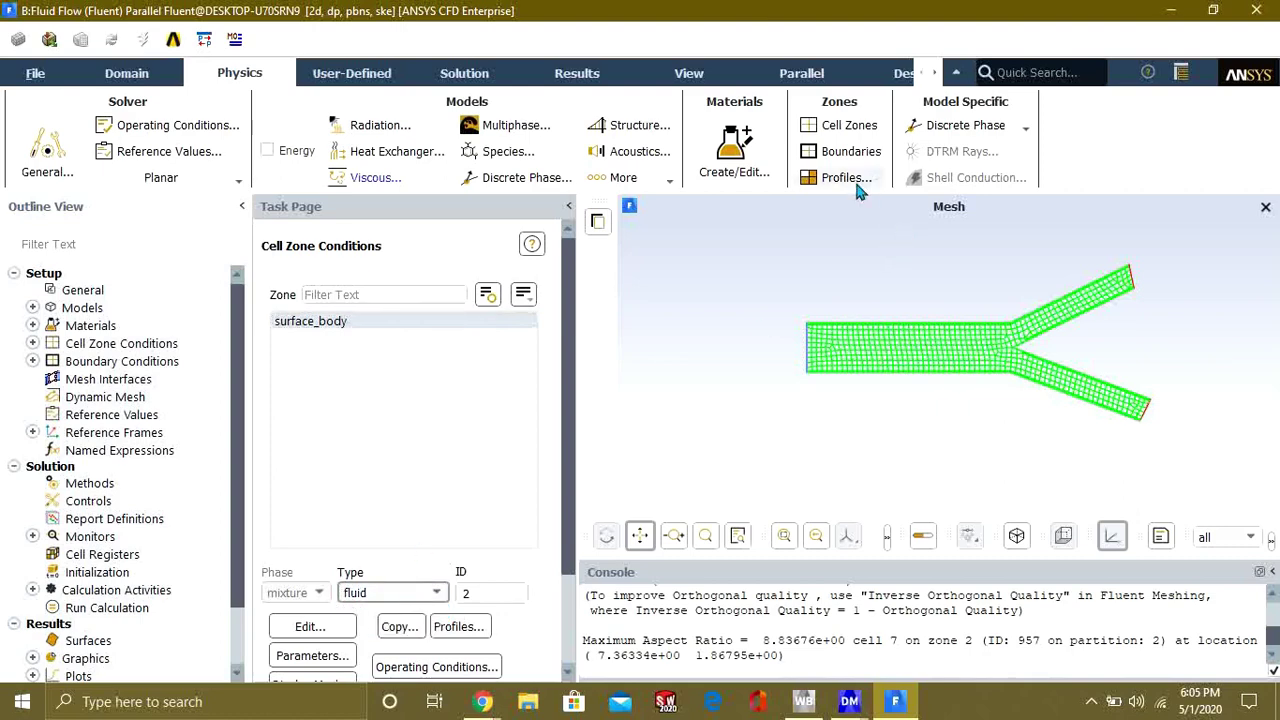
- Edit the inlet's velocity-inlet boundary condition and set its velocity magnitude to 40 m/s
left_click(845, 152)
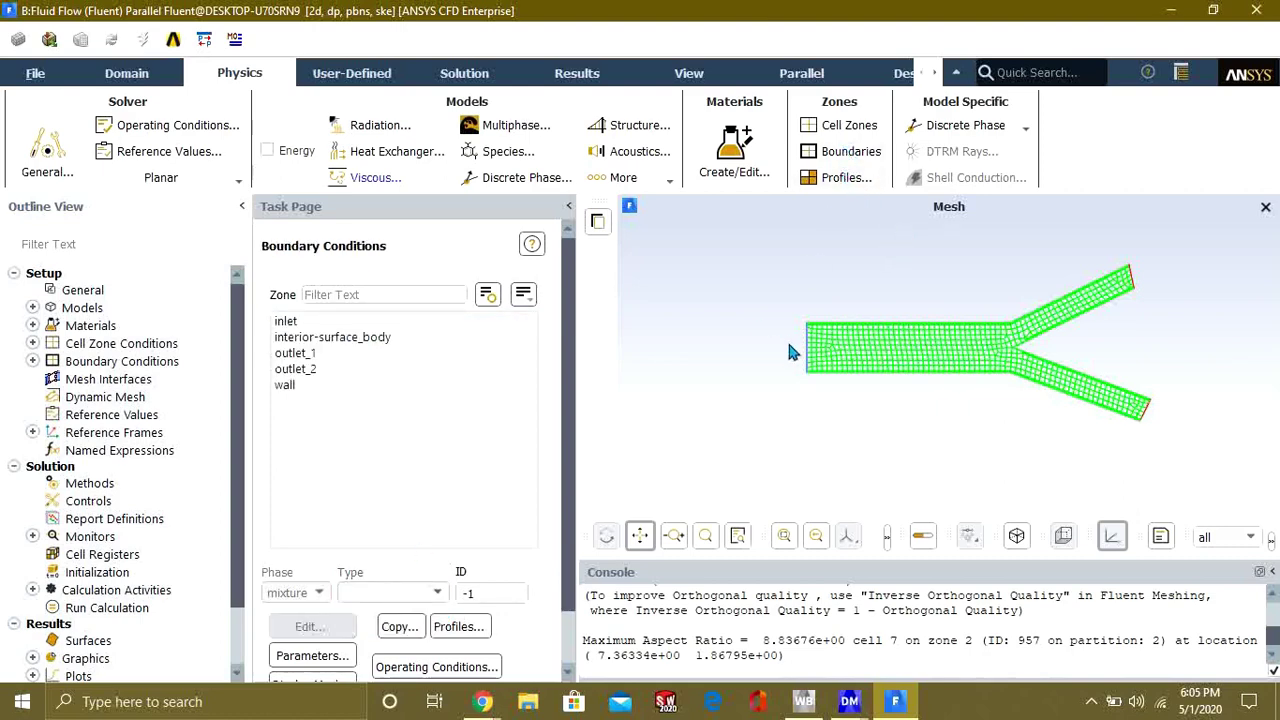
left_click(290, 321)
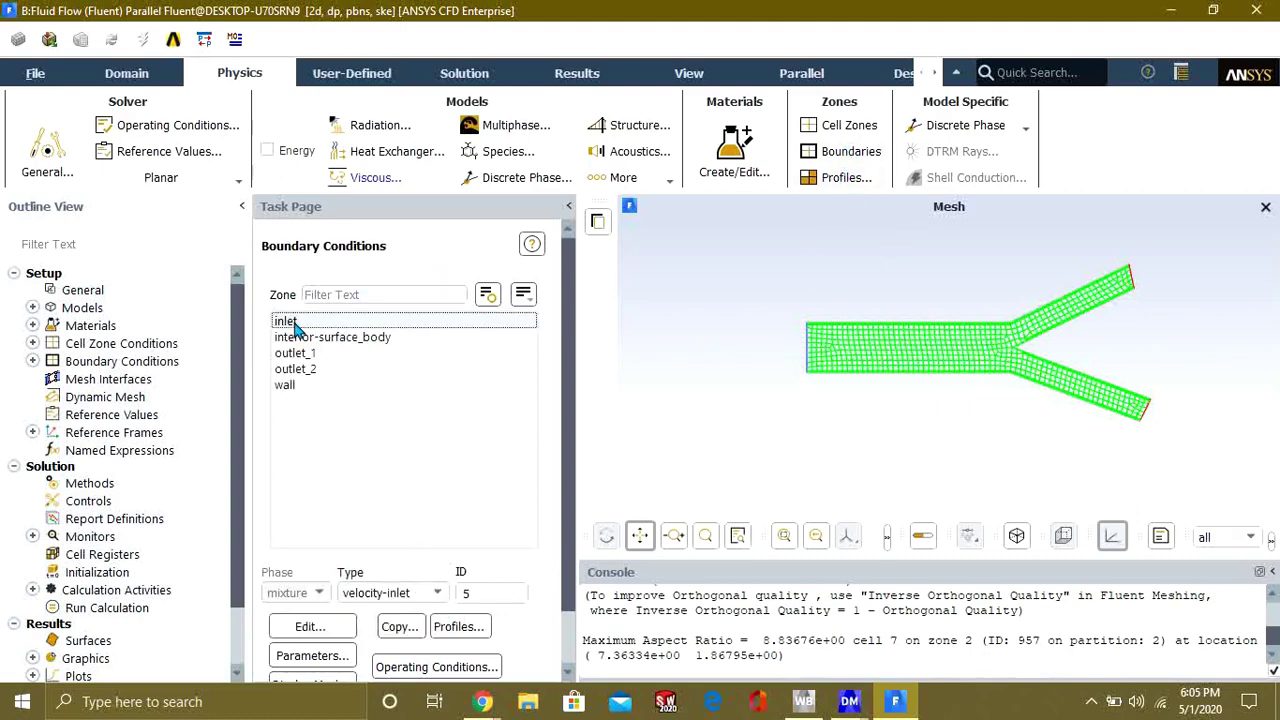
left_click(310, 627)
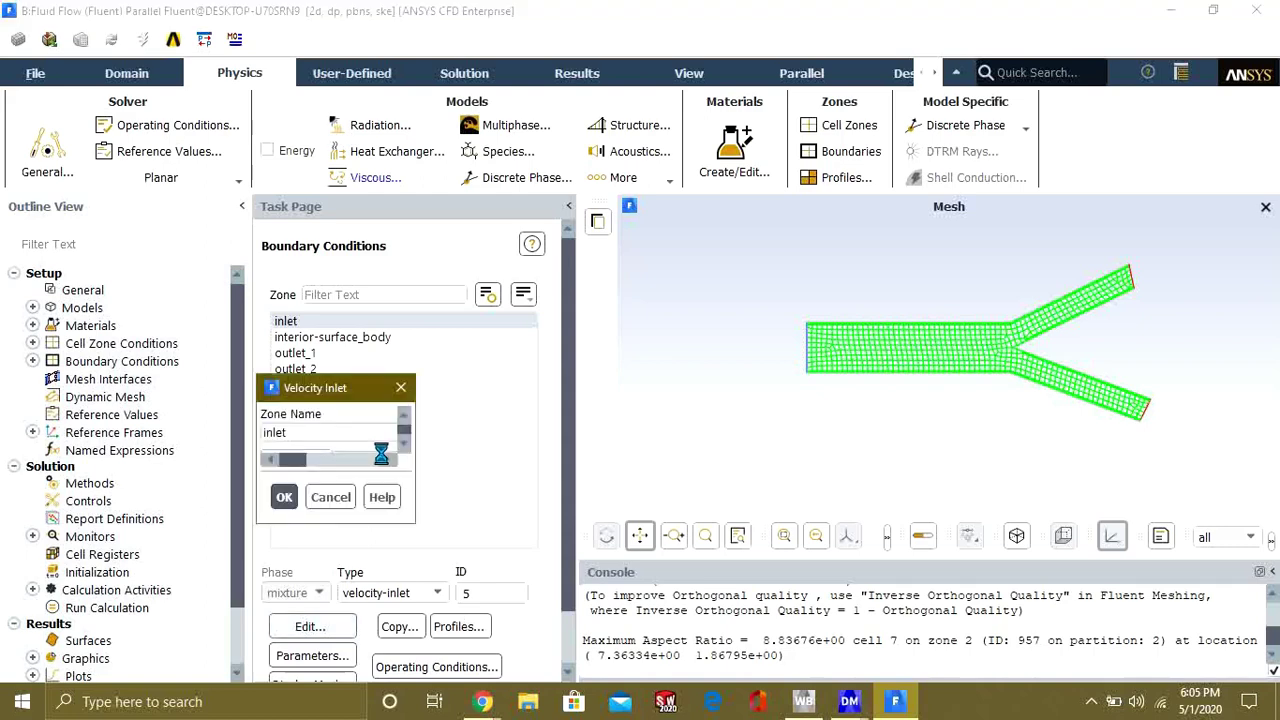
left_click_drag(492, 474, 553, 140)
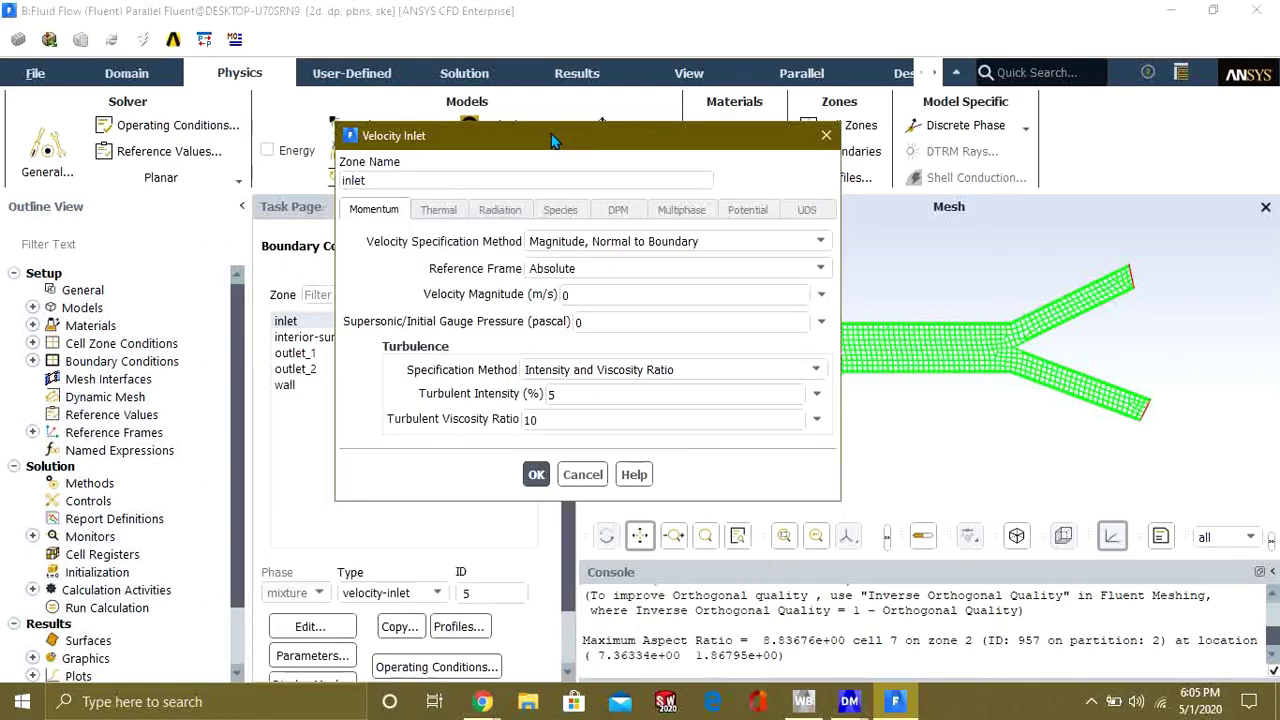
double_click(584, 297)
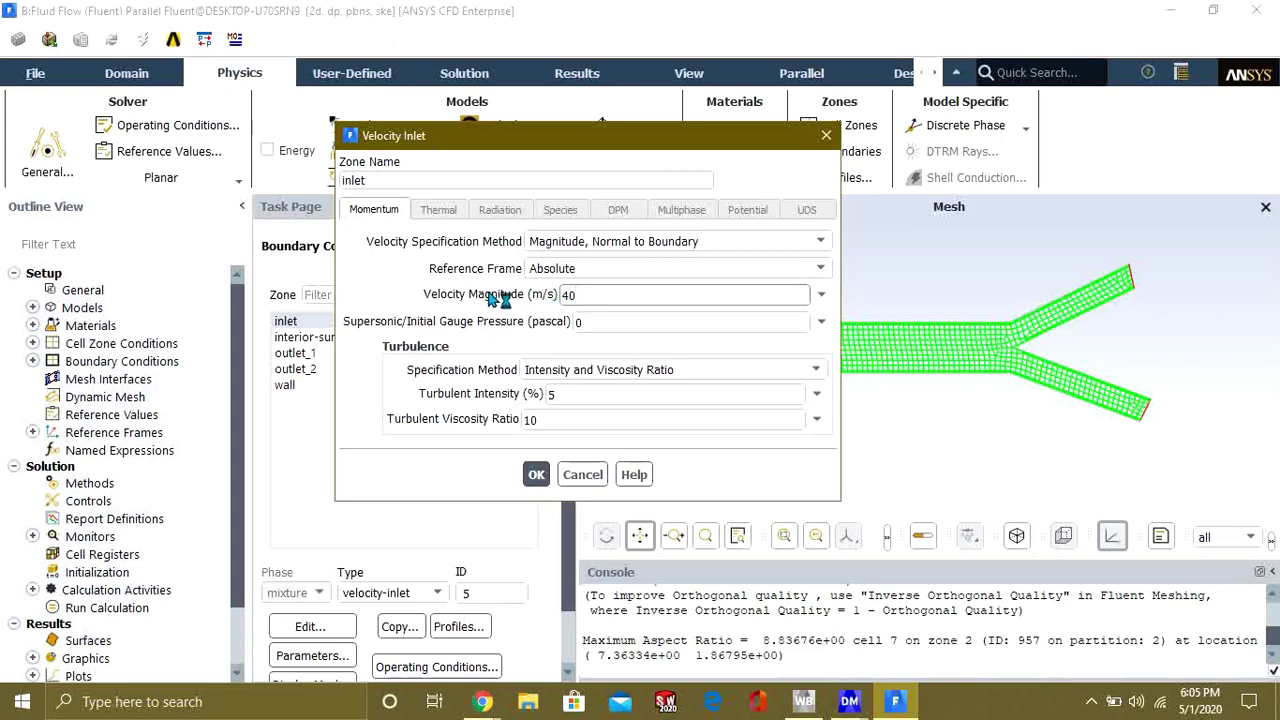
- Create a new input parameter for the inlet's velocity magnitude, defined as 40 [m s^-1]
left_click(821, 295)
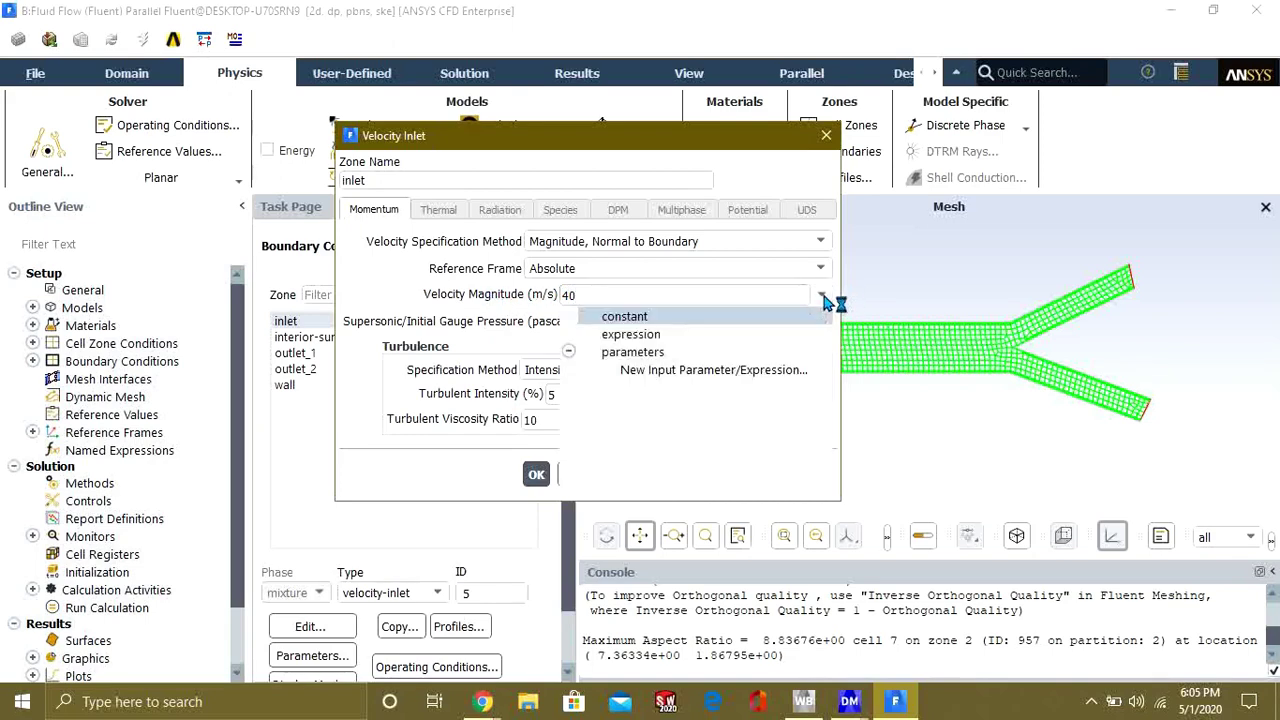
left_click(697, 370)
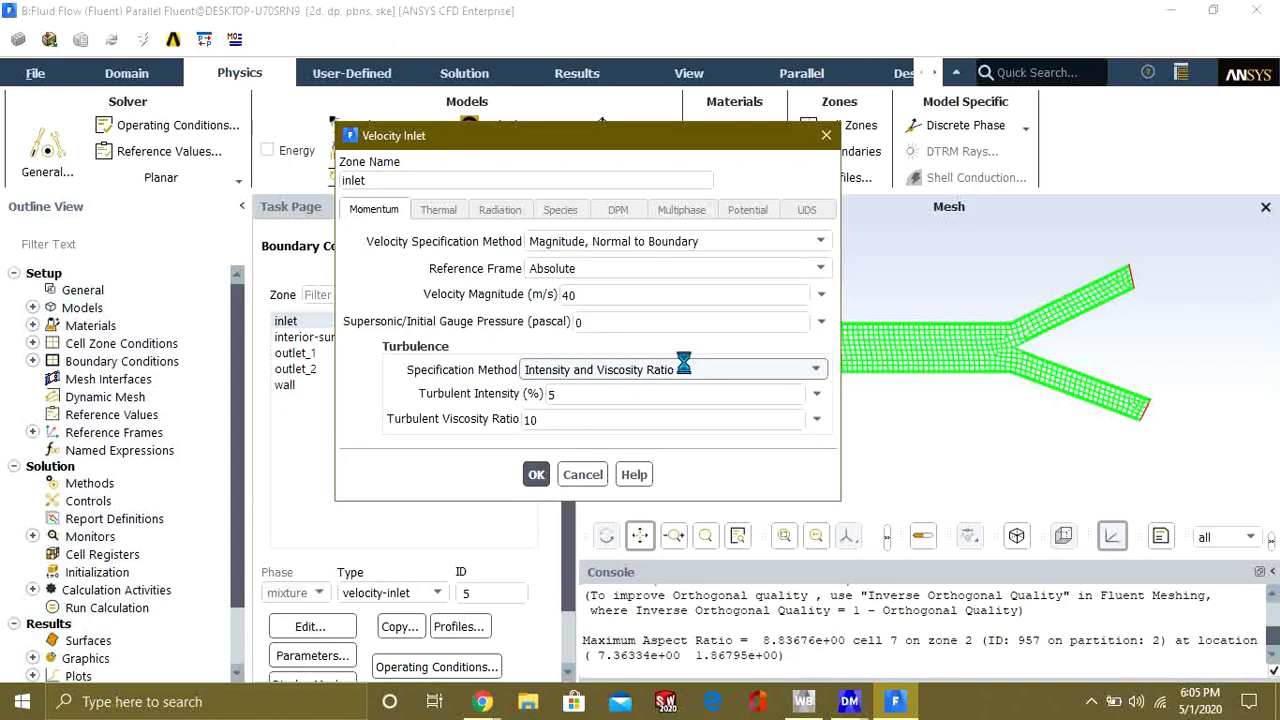
left_click_drag(585, 391, 581, 140)
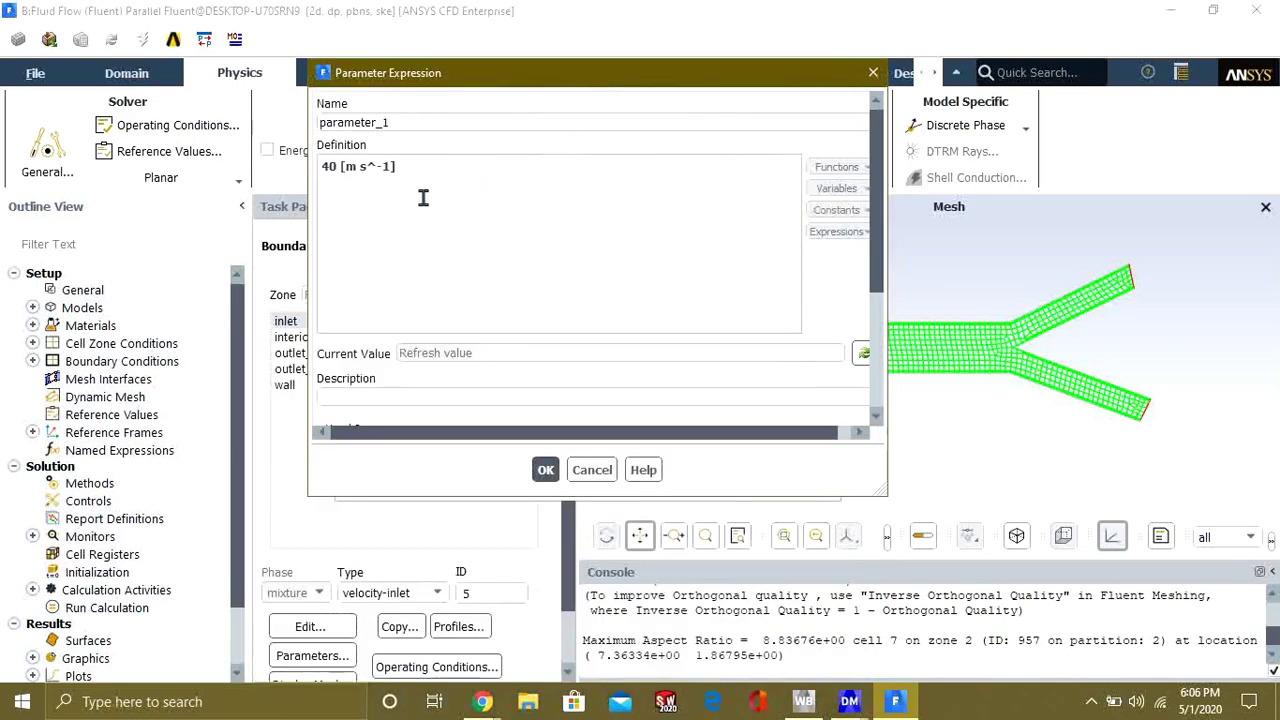
left_click(545, 470)
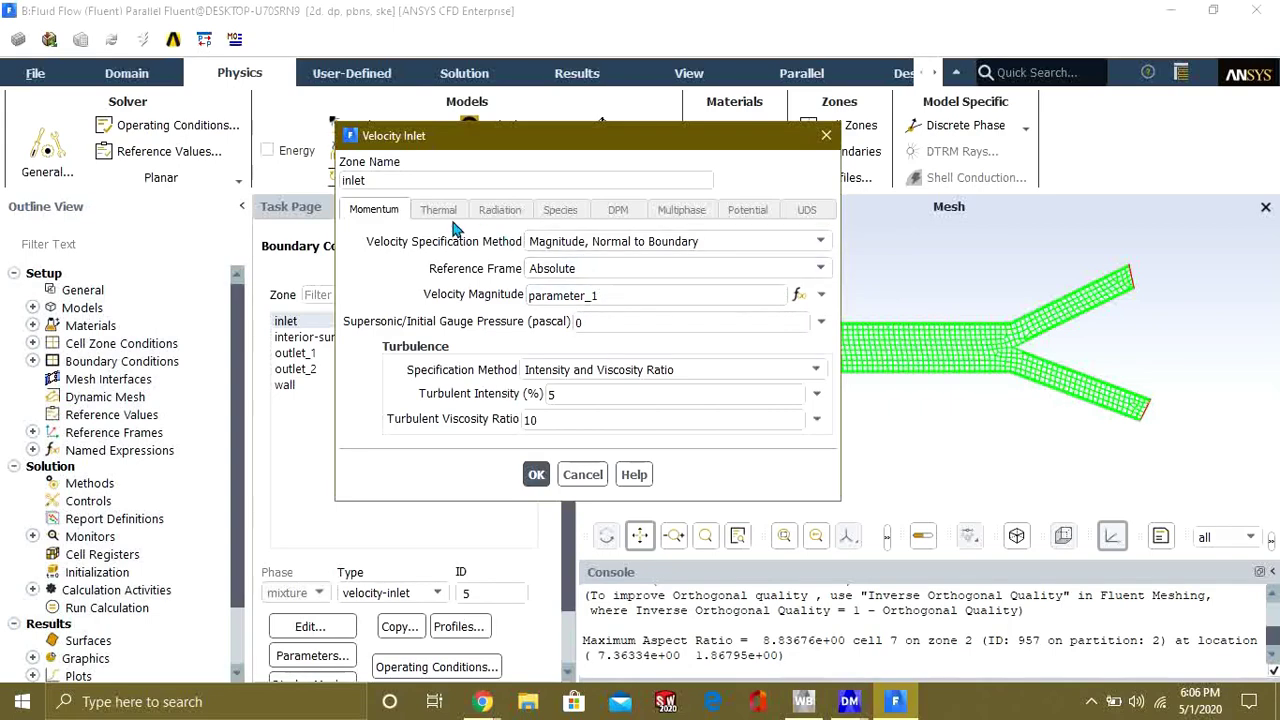
- Confirm the inlet's velocity condition, then review and accept the pressure-outlet settings of outlet_1
left_click(535, 476)
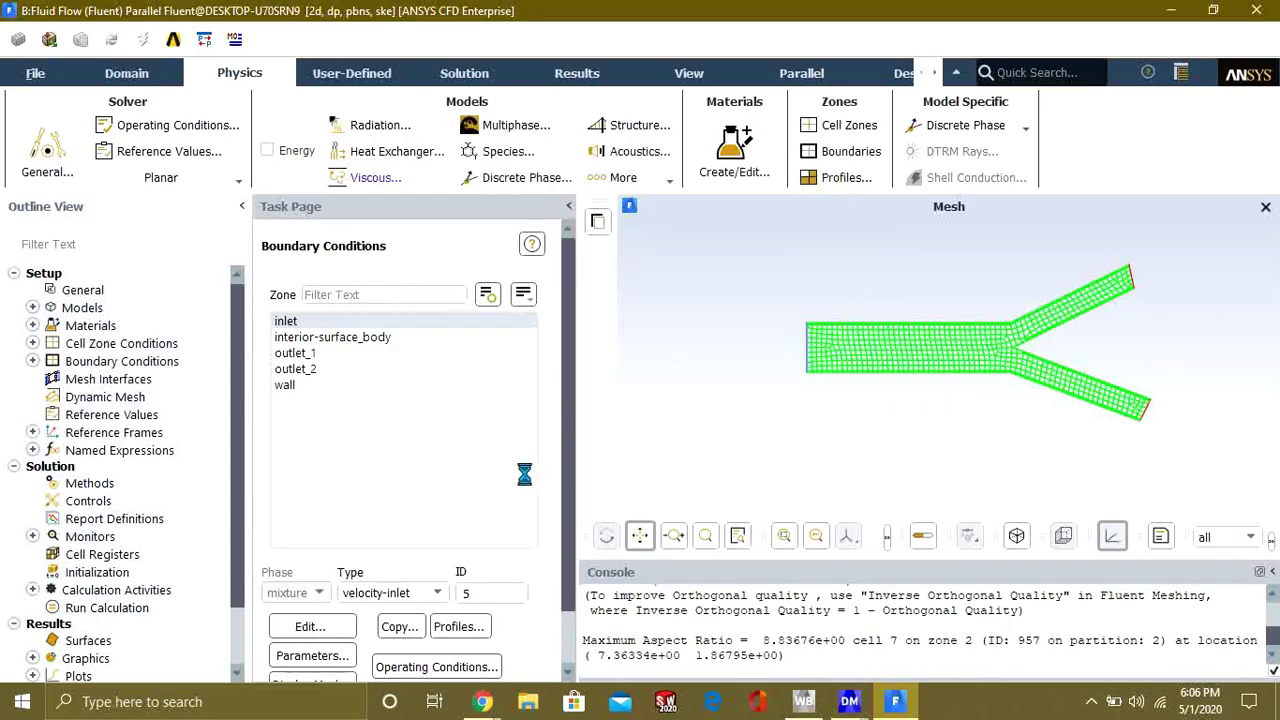
left_click(303, 355)
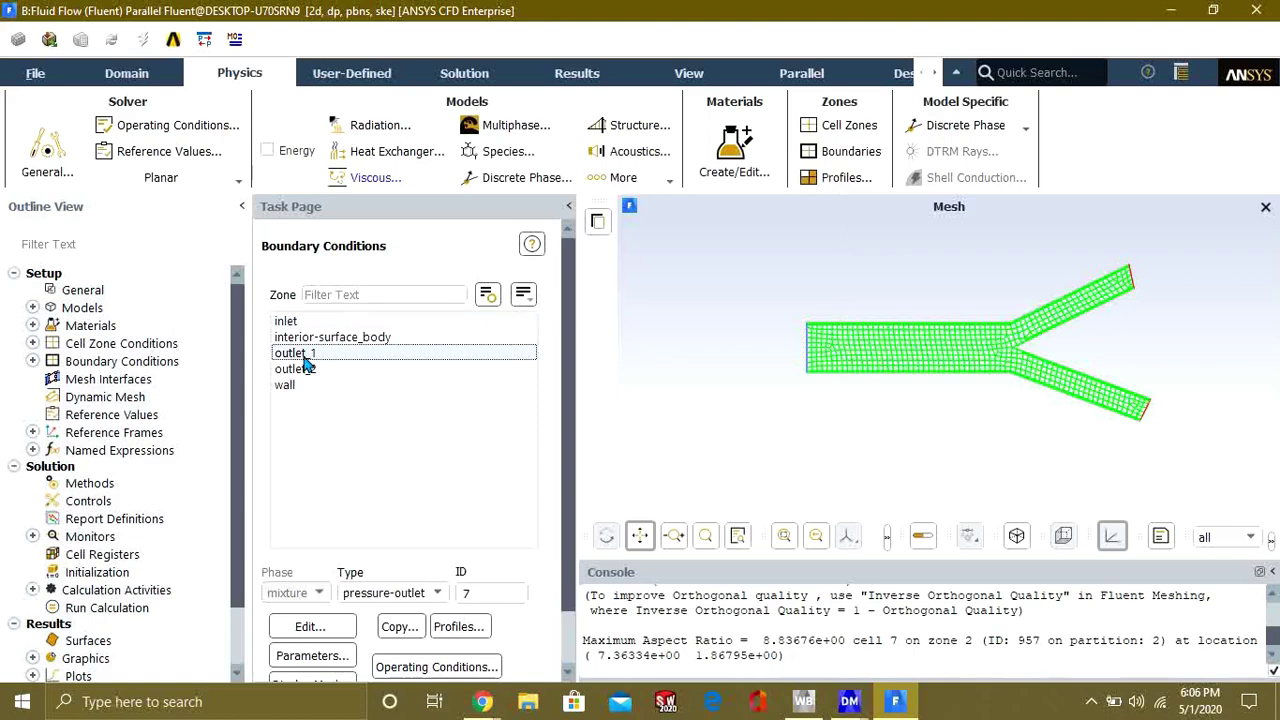
left_click(309, 628)
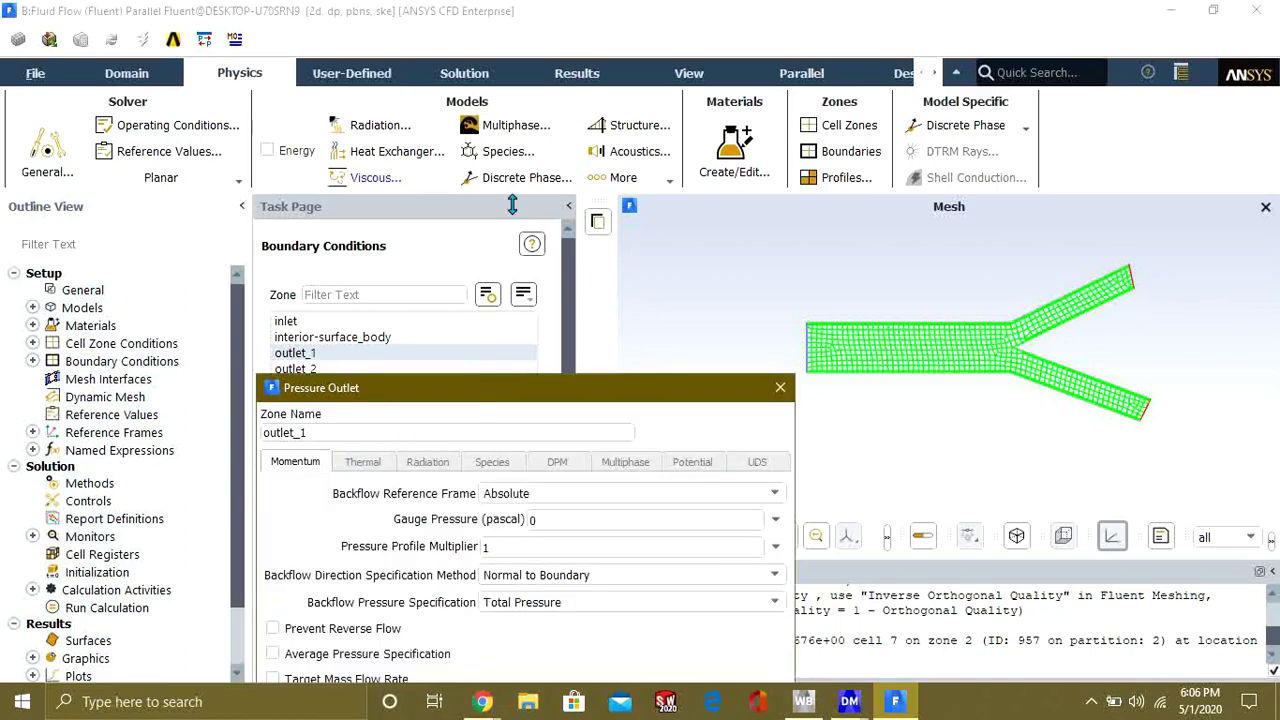
left_click_drag(490, 377, 528, 109)
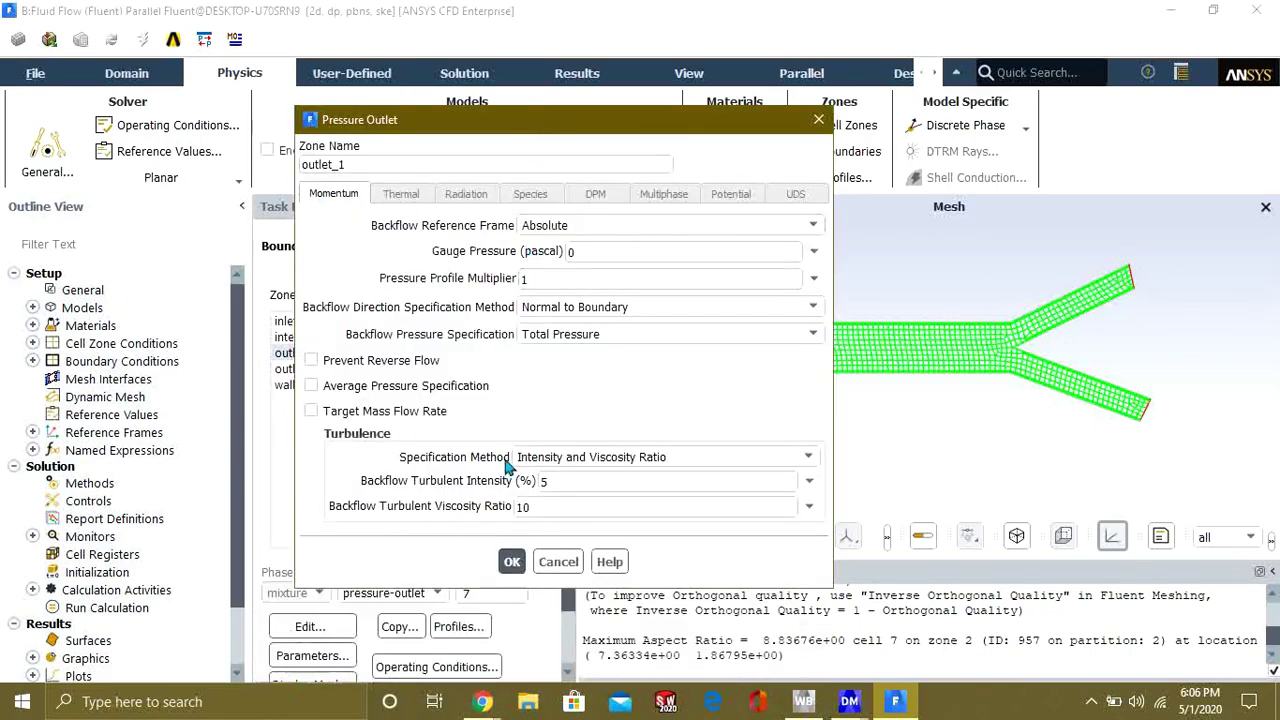
left_click(513, 562)
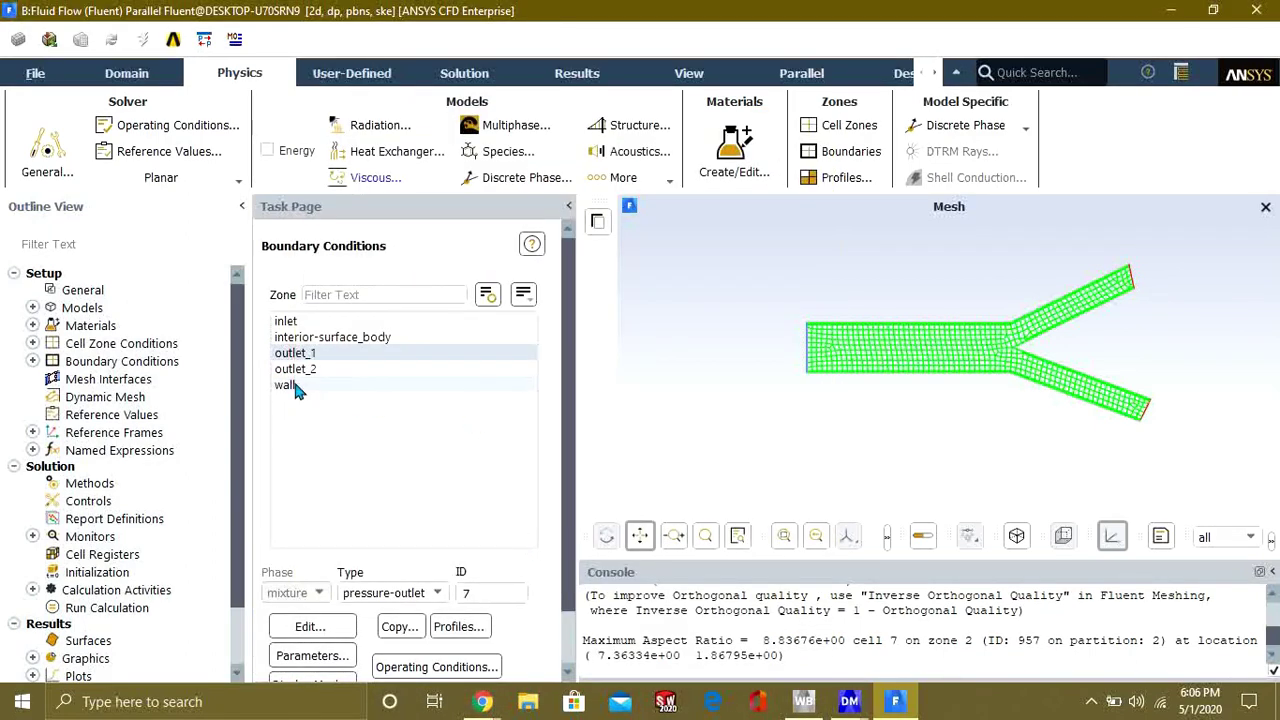
- Review the wall zone's boundary condition settings and accept them as they are
left_click(290, 386)
left_click(310, 627)
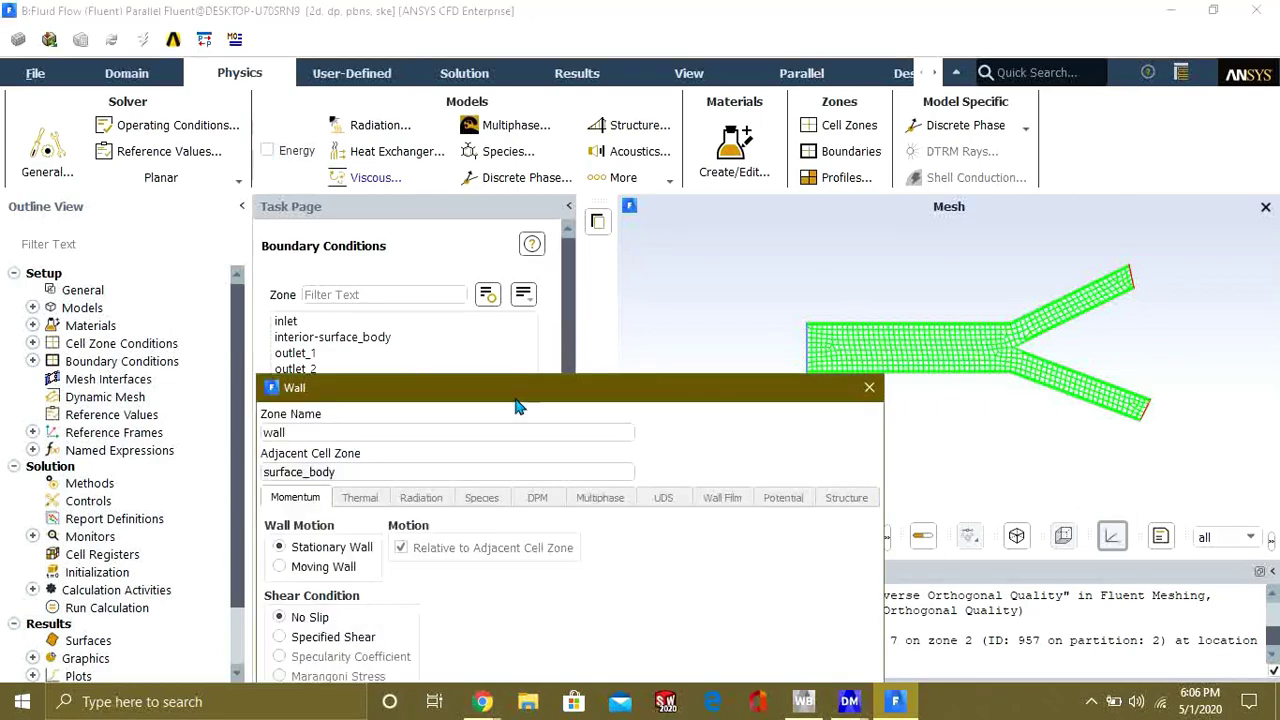
left_click_drag(523, 386, 535, 137)
left_click(532, 600)
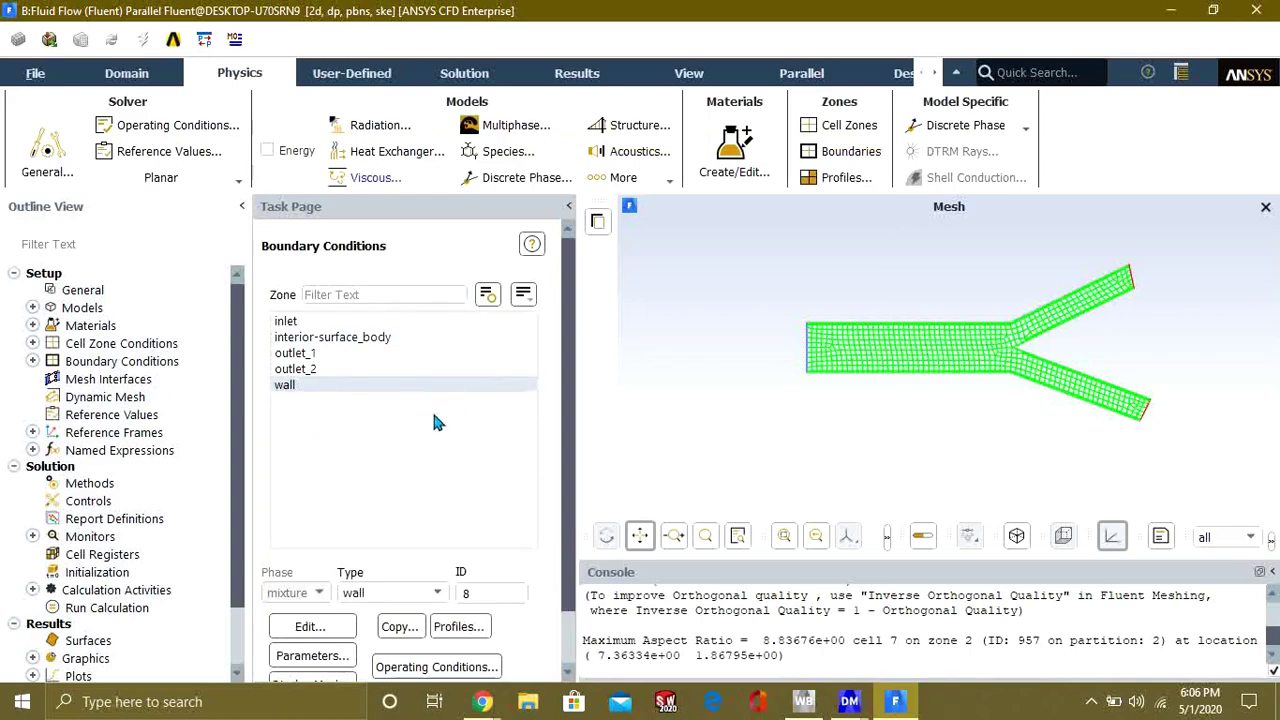
- Initialize the solution using the Hybrid Initialization method
scroll(237, 450, "down", 2)
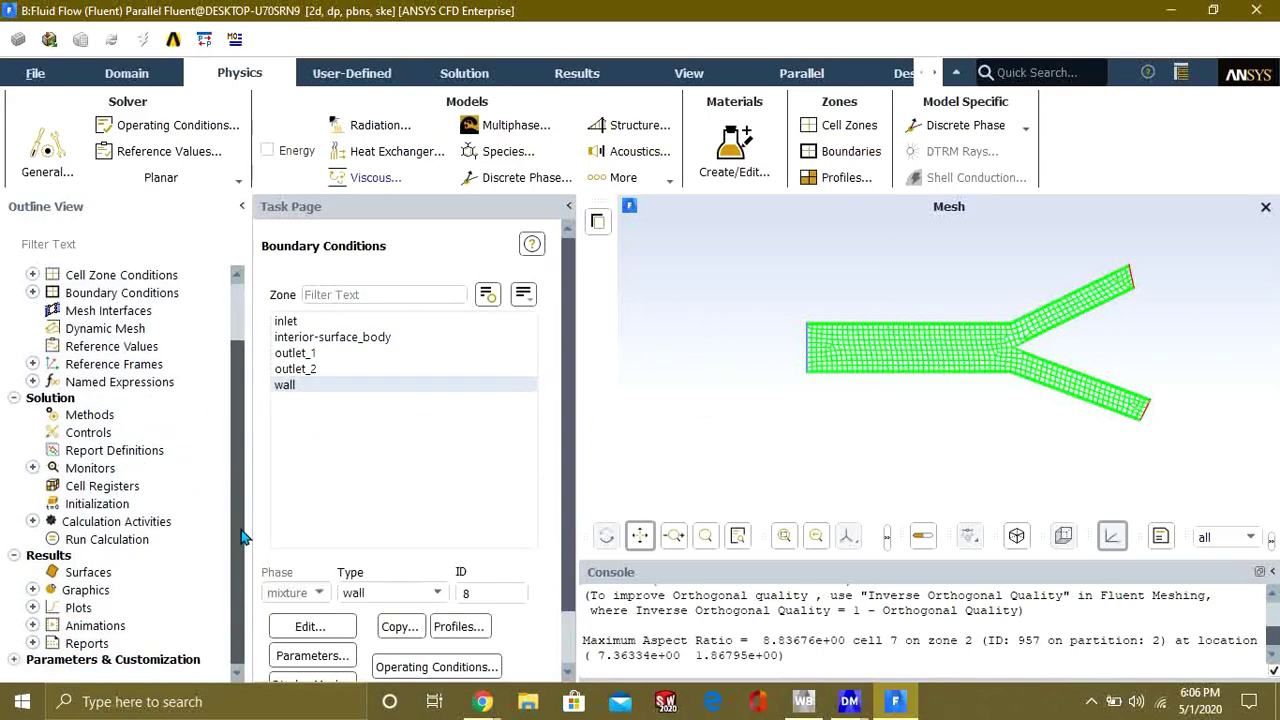
left_click(108, 508)
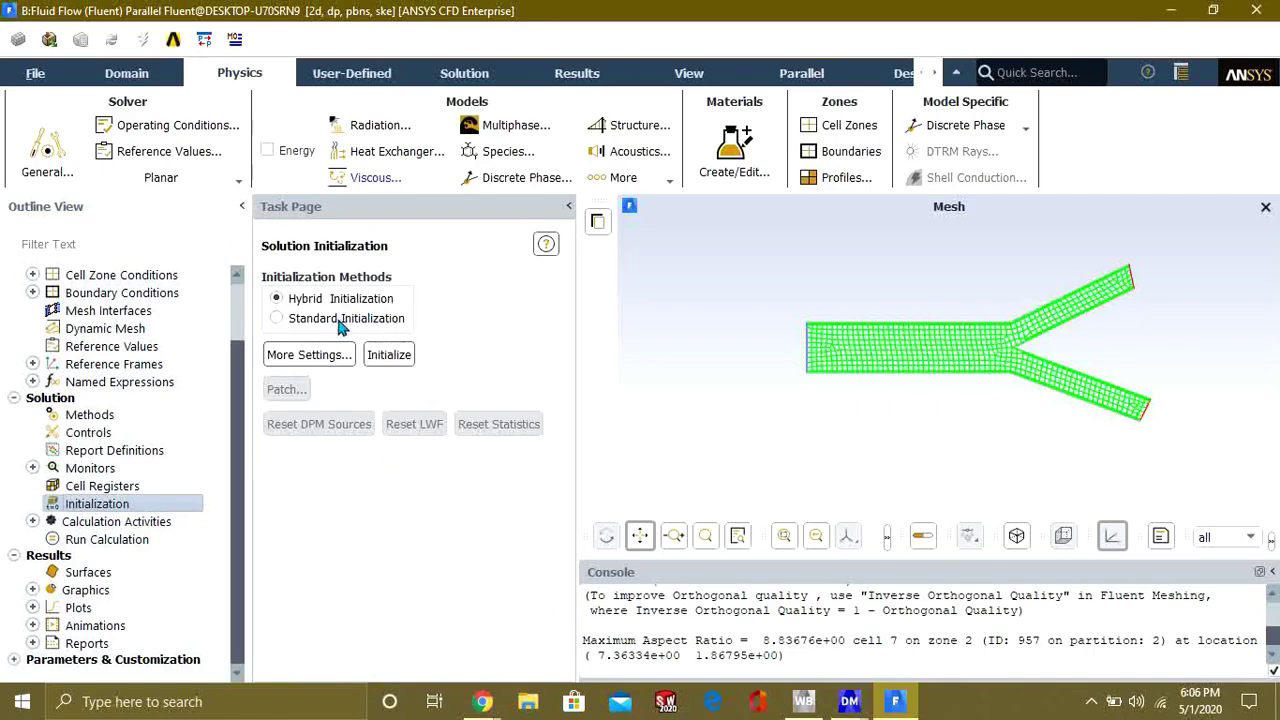
left_click(392, 357)
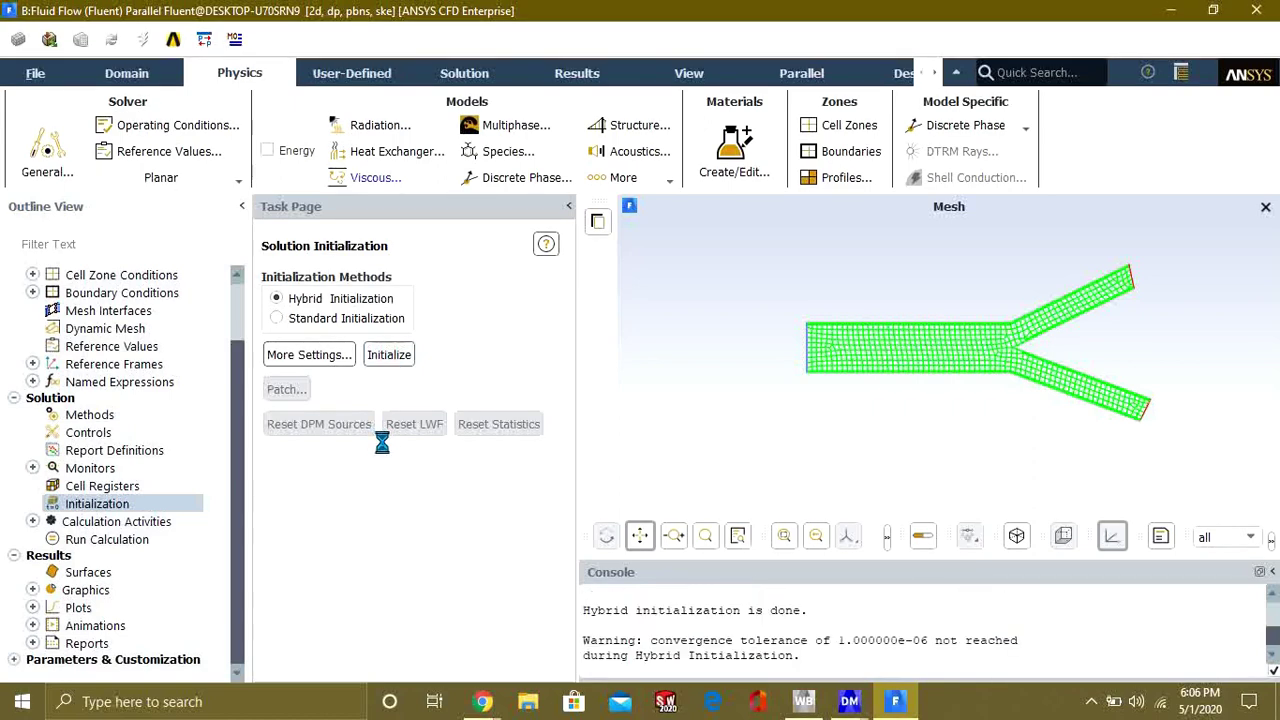
- Run the calculation with the number of iterations set to 50 and dismiss the completion notice
left_click(113, 541)
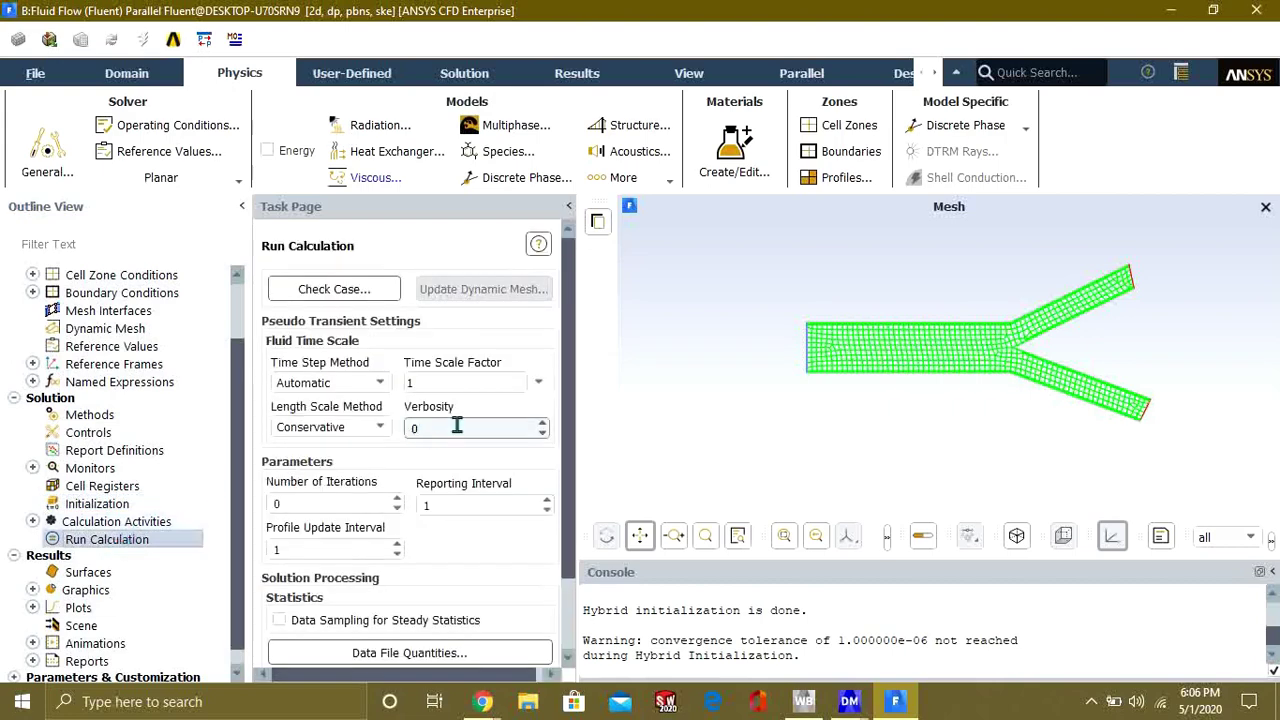
double_click(300, 504)
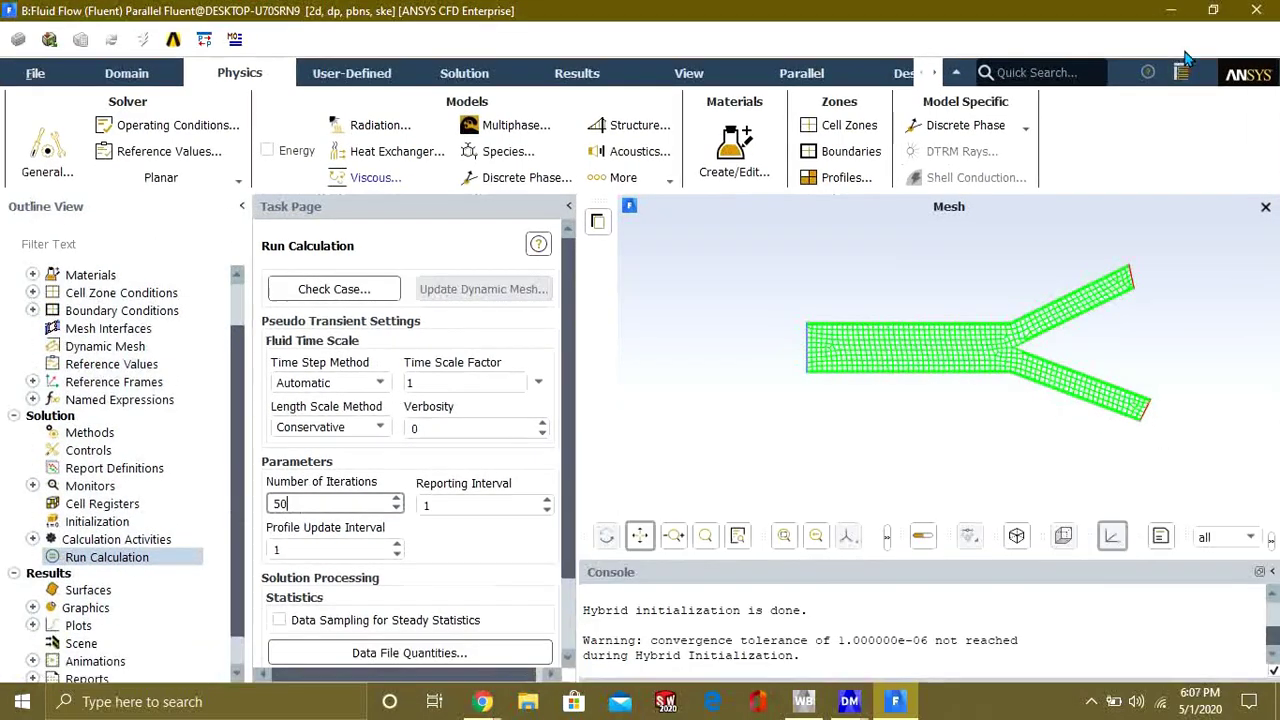
scroll(560, 600, "down", 2)
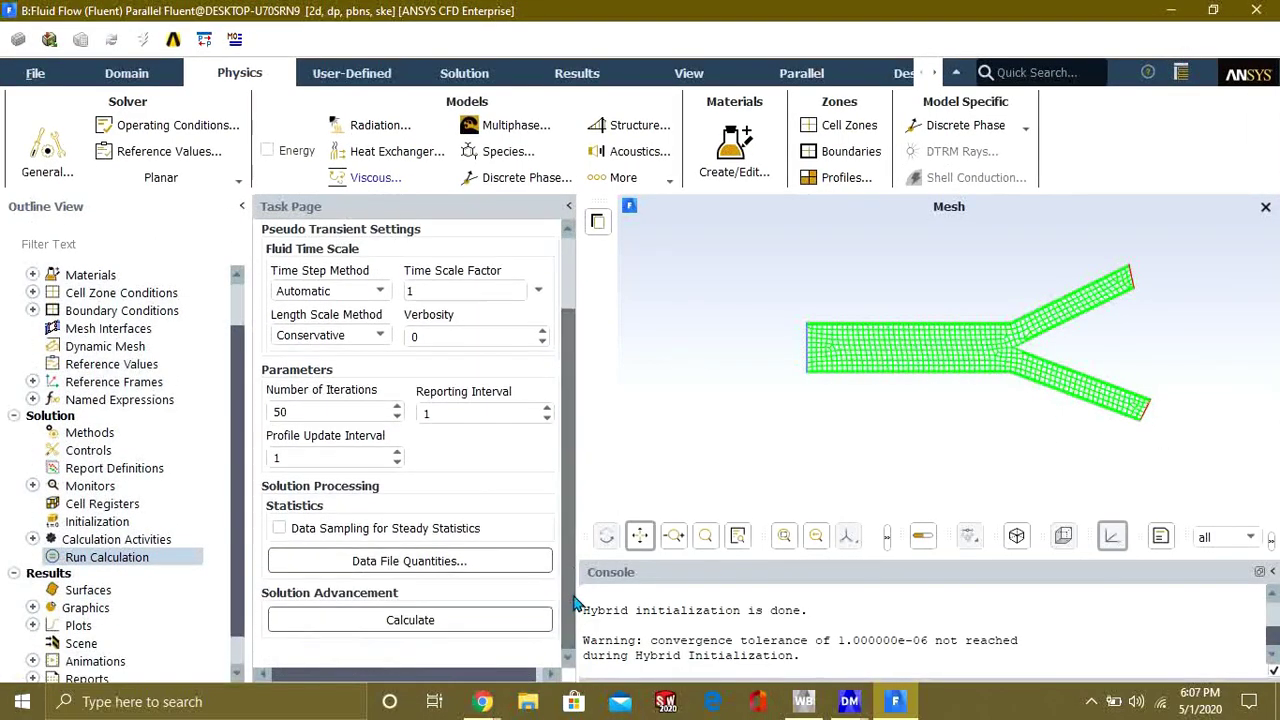
left_click(448, 619)
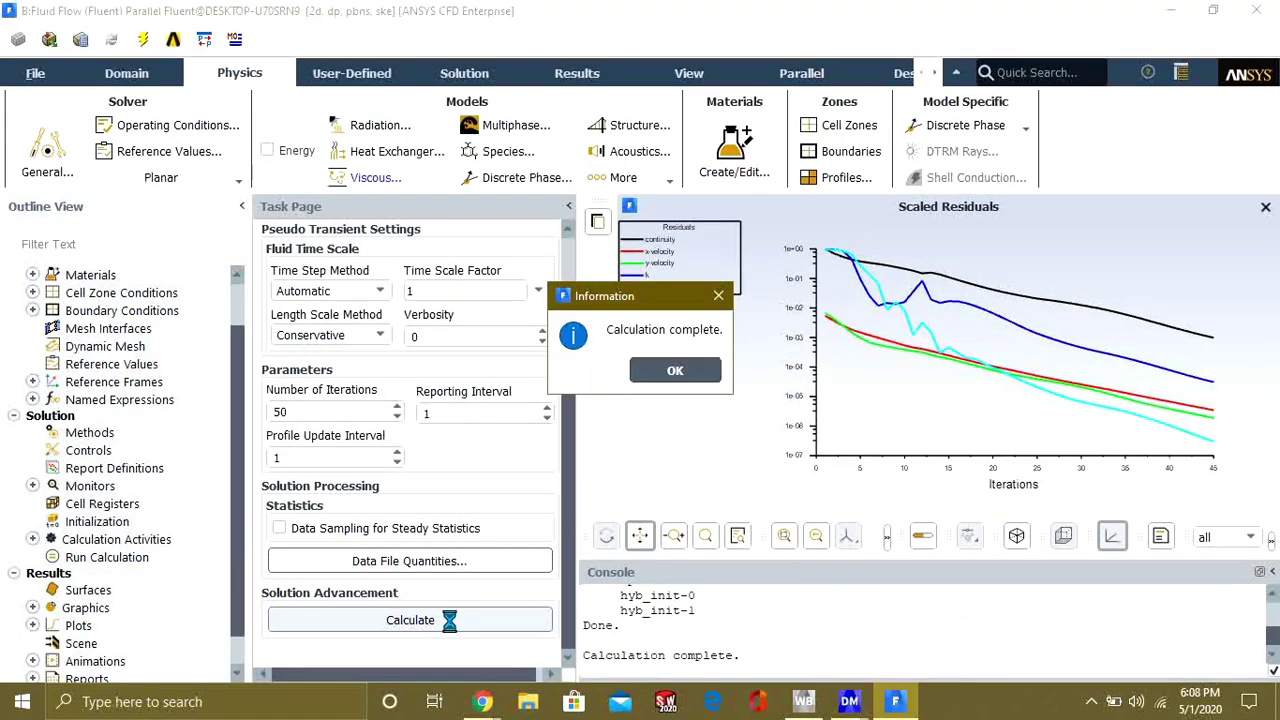
left_click(692, 372)
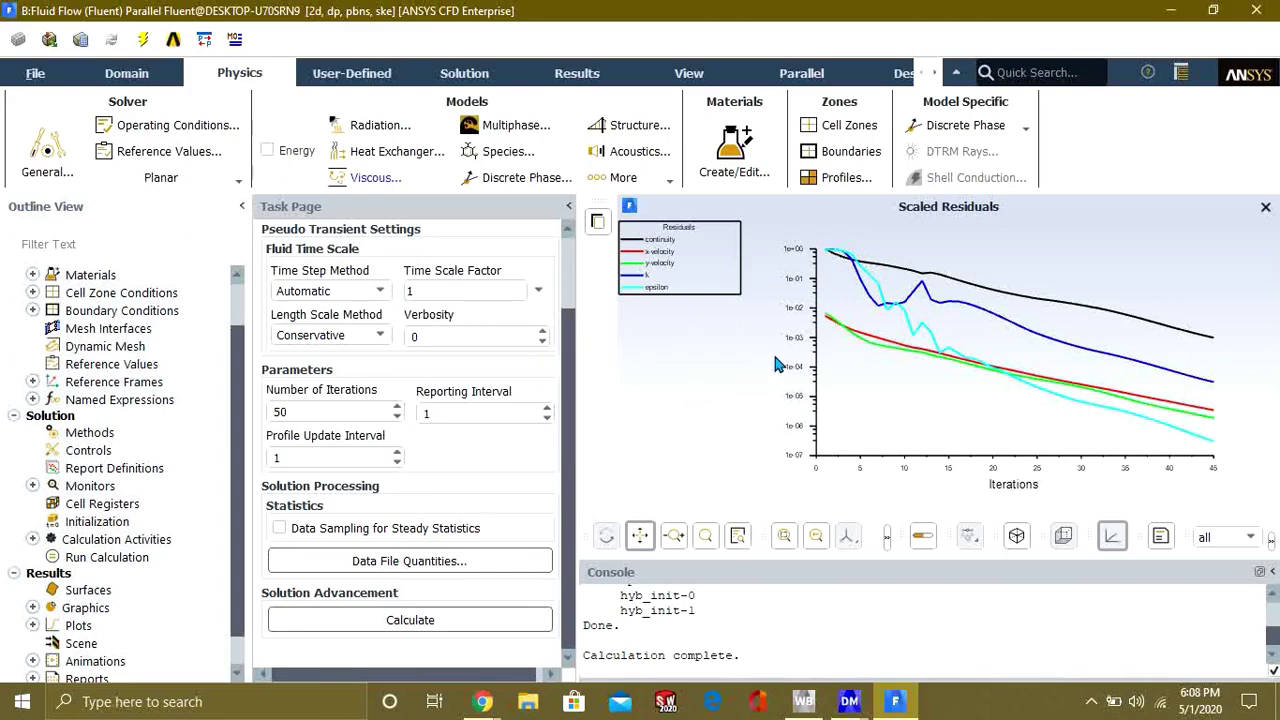
- Switch to Workbench and open the Results of the second Fluid Flow (Fluent) system in CFD-Post
left_click(1173, 11)
left_click(597, 257)
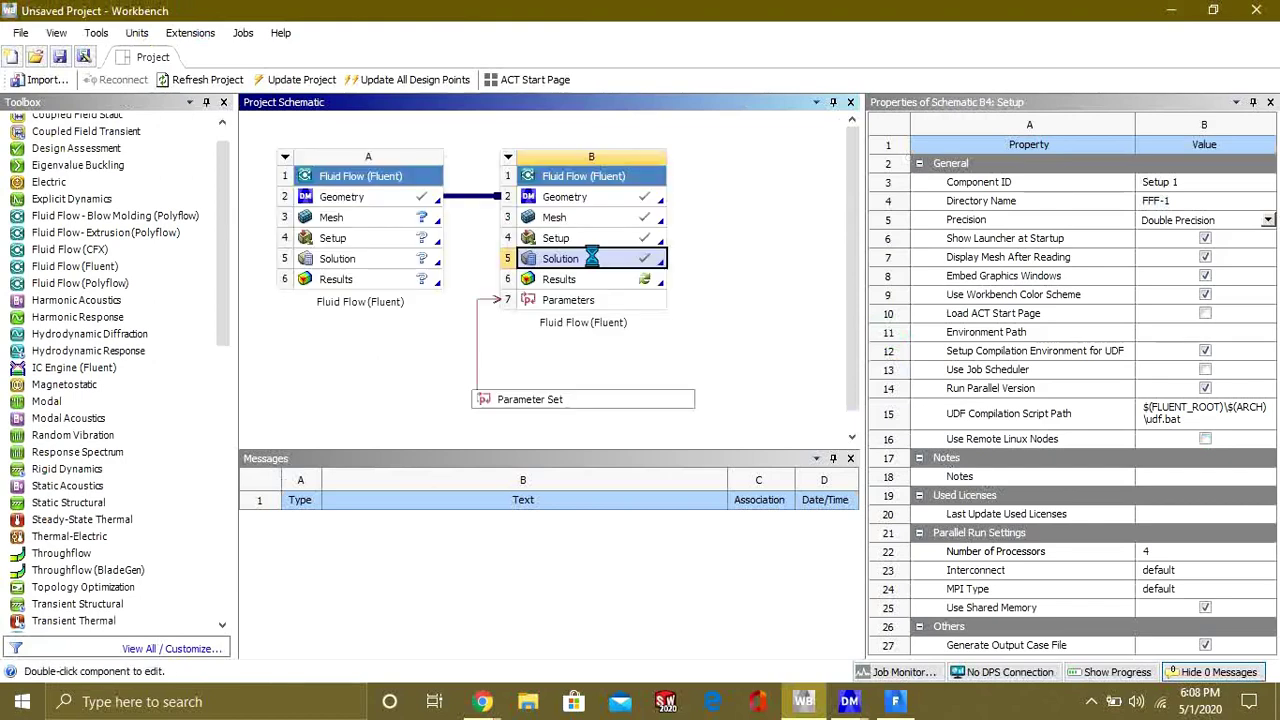
right_click(595, 257)
key("Escape")
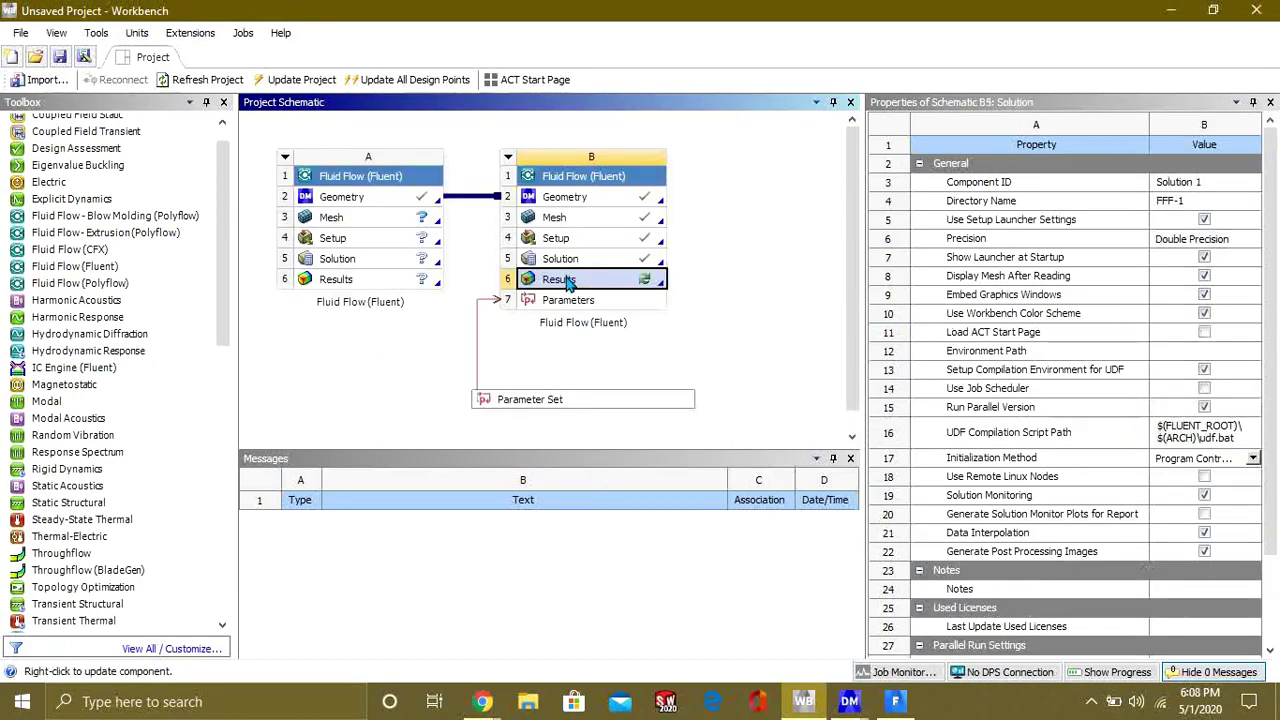
right_click(580, 280)
left_click(590, 281)
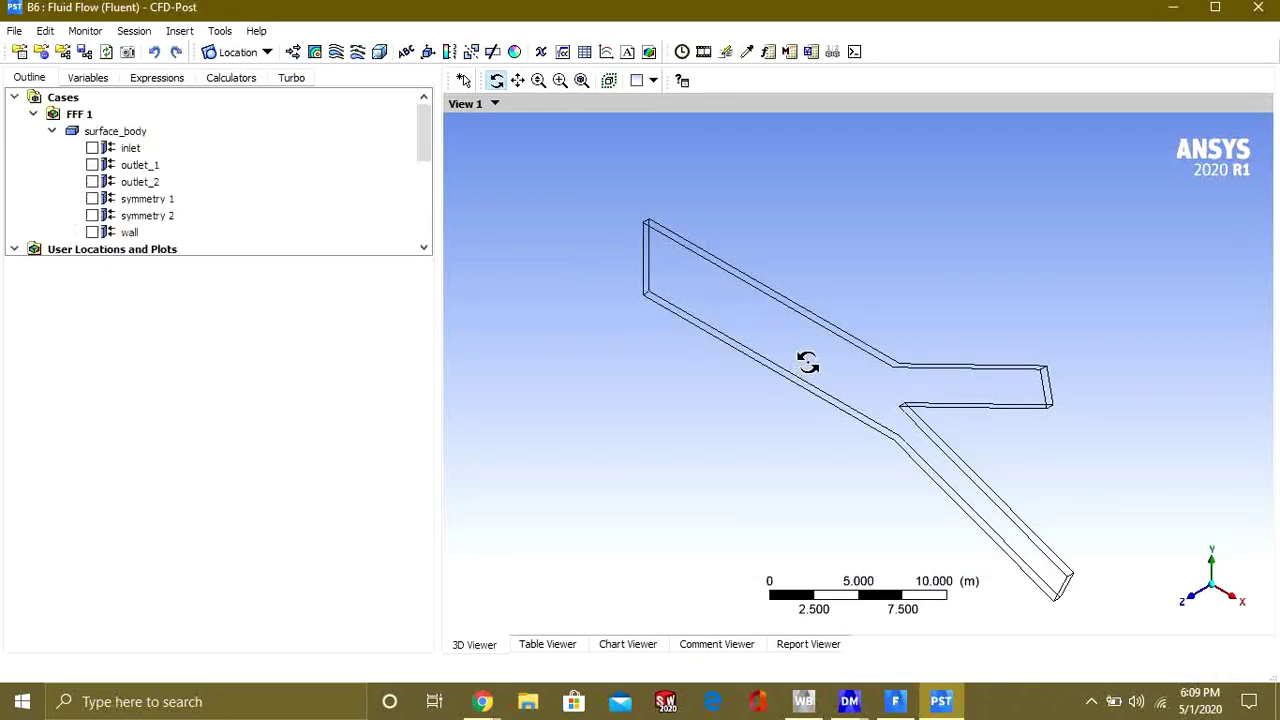
- Insert a slice plane named Plane 1 through all domains using the XY Plane method at Z = 0.0 m
left_click_drag(809, 363, 909, 337)
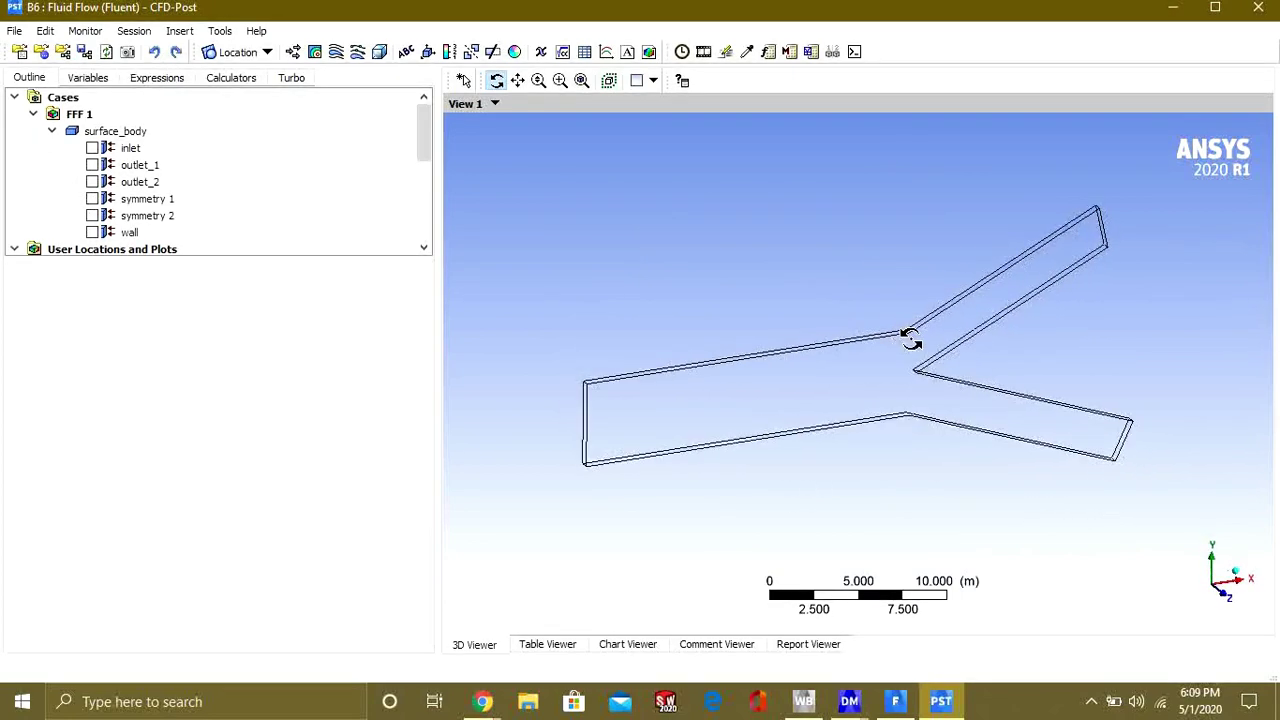
left_click(188, 31)
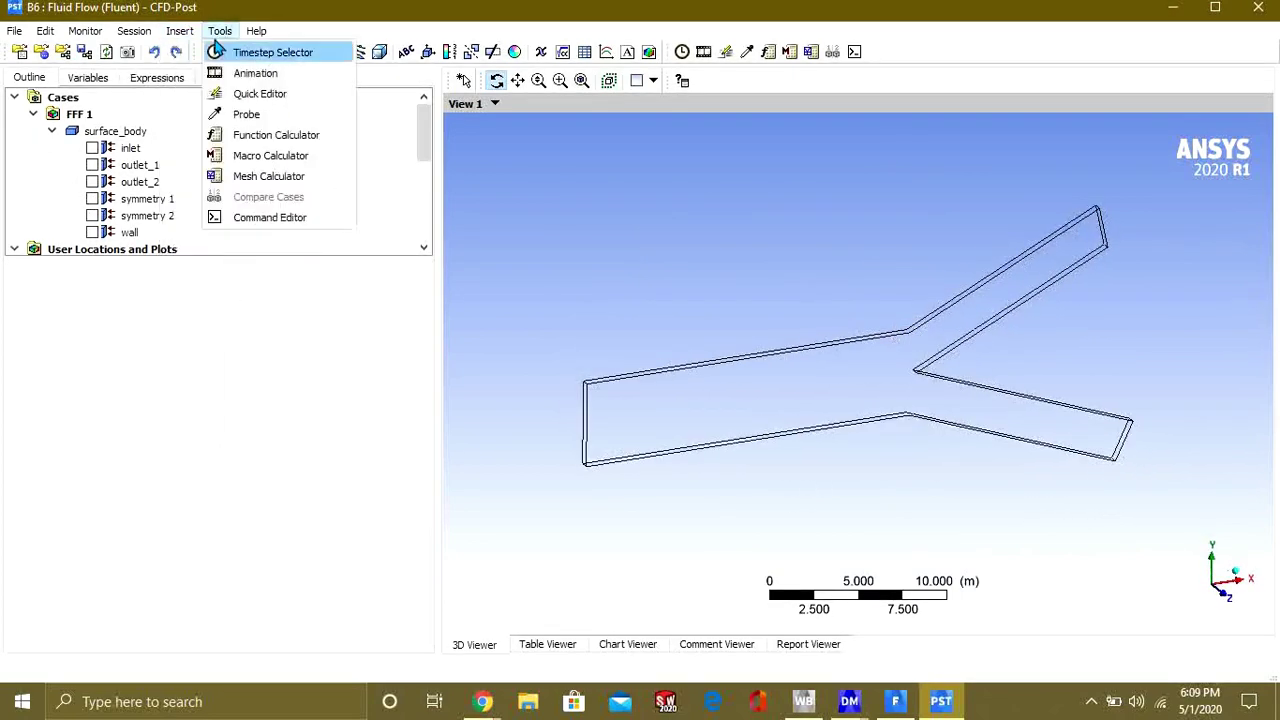
mouse_move(190, 52)
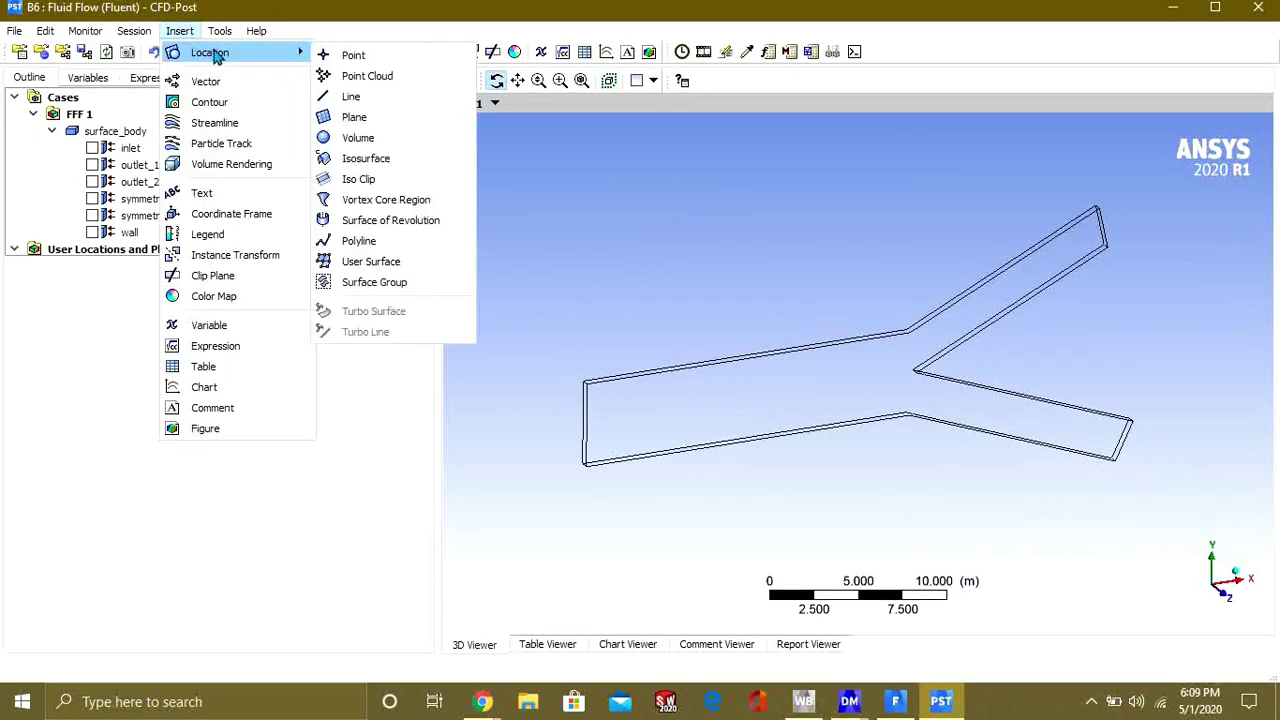
left_click(354, 117)
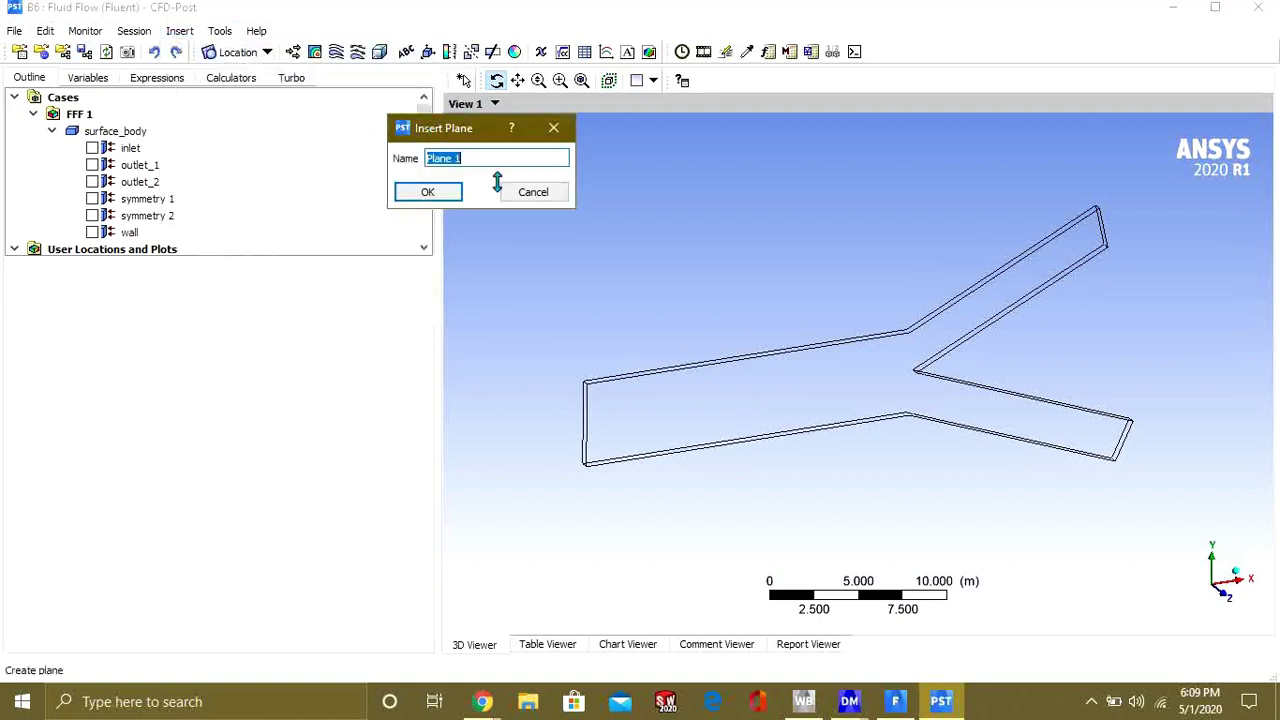
left_click(424, 192)
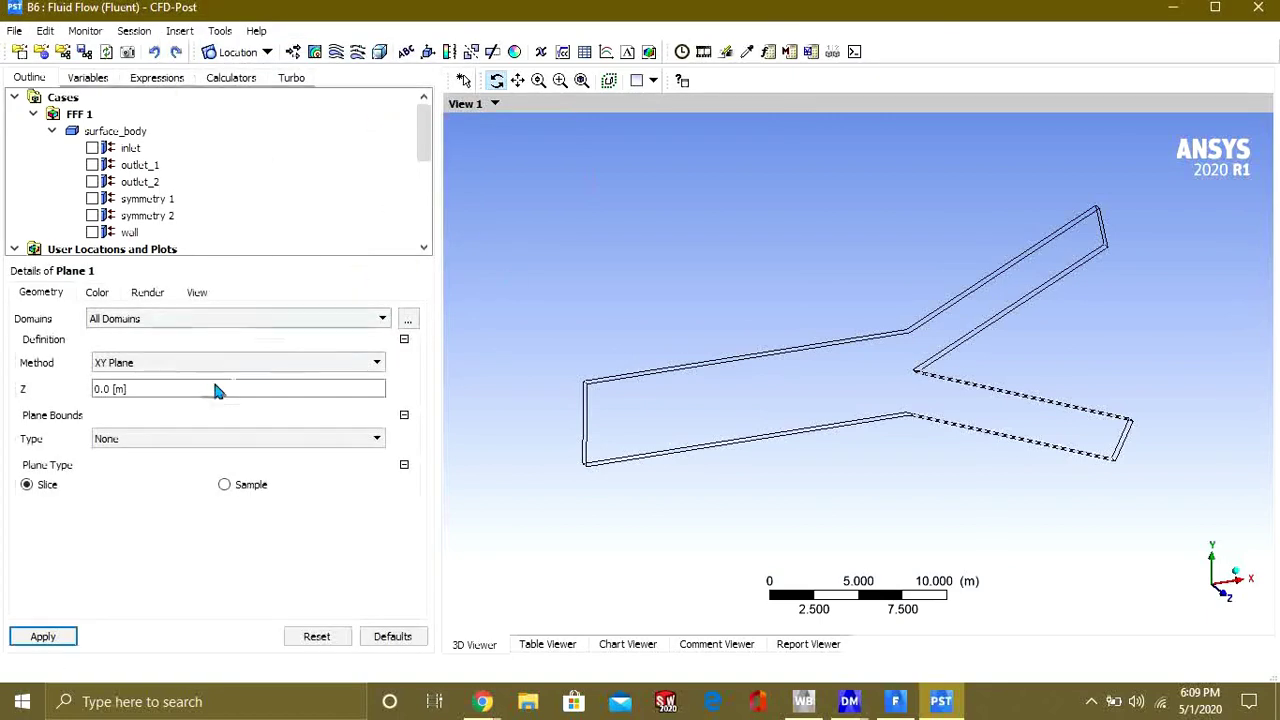
left_click(43, 636)
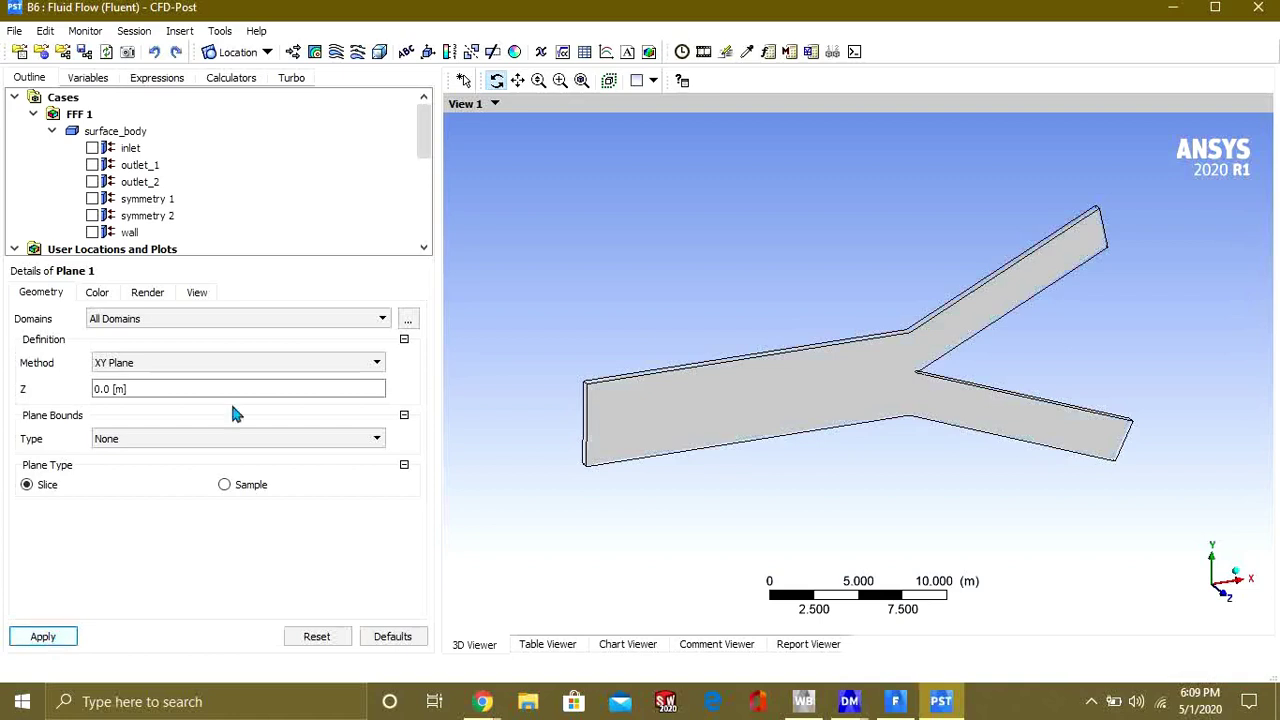
- Create a contour of Pressure on Plane 1 with the global range and 11 contours
left_click(333, 51)
left_click(362, 122)
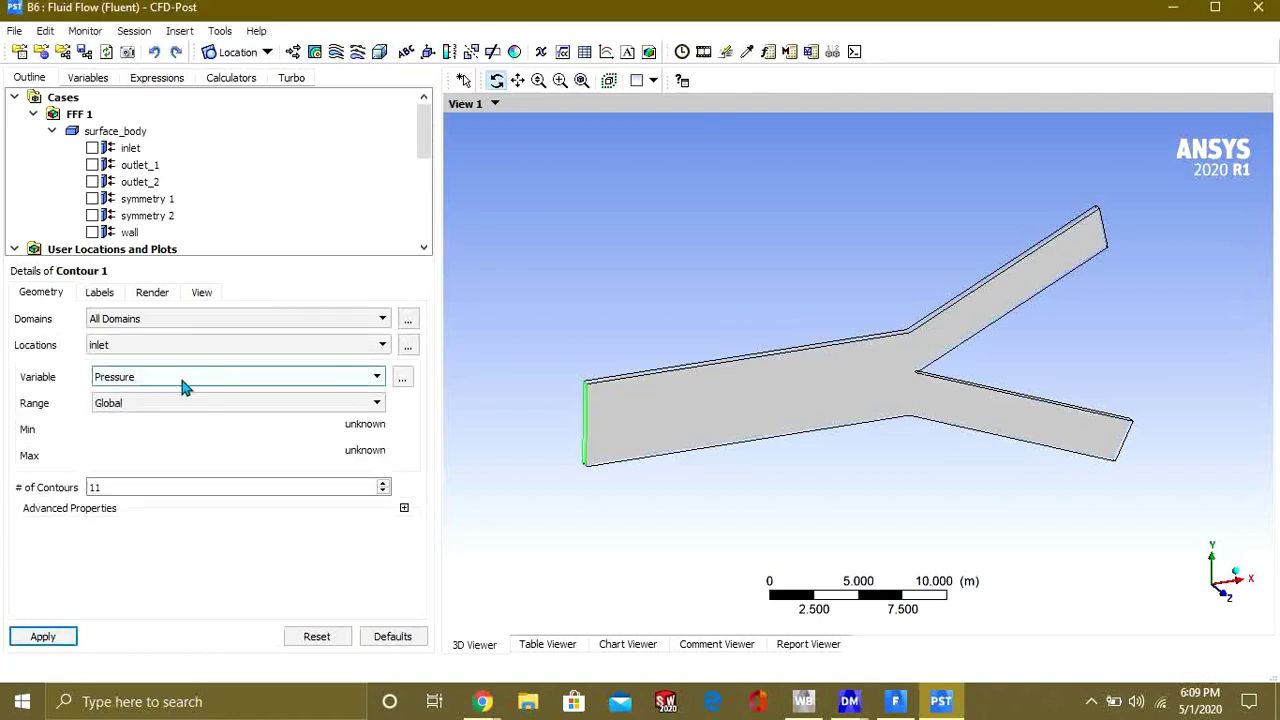
left_click(58, 637)
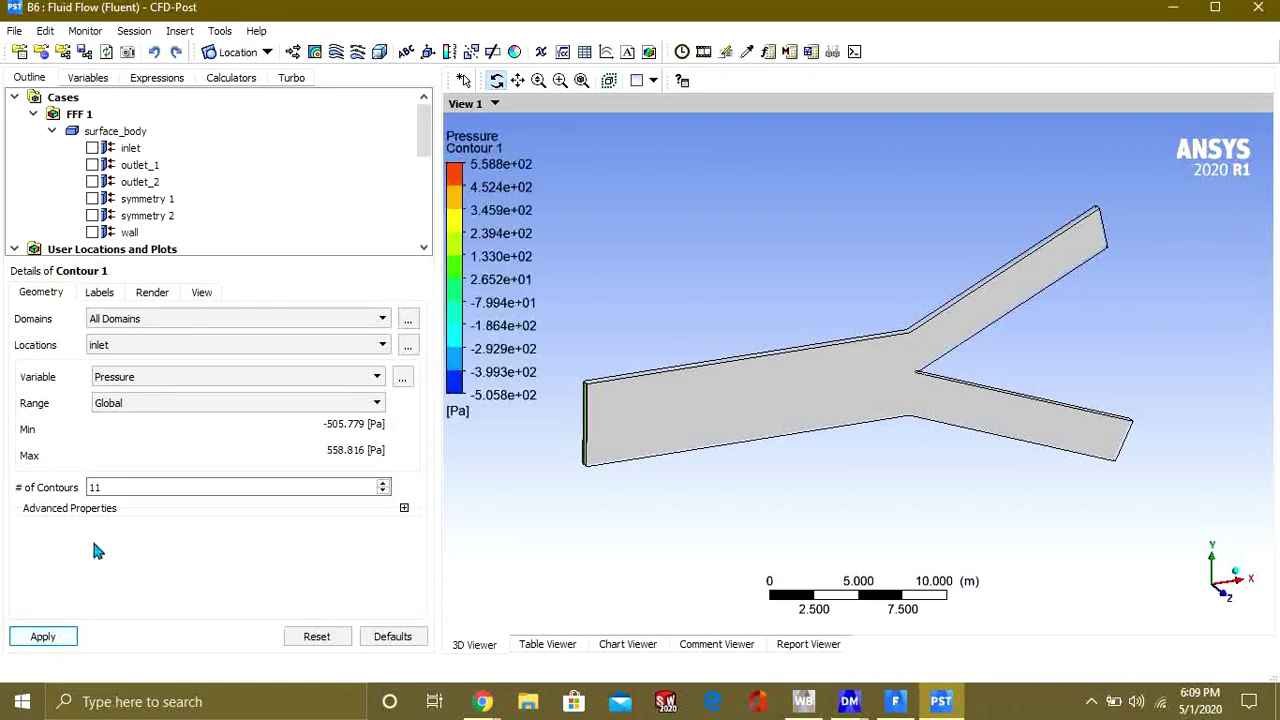
left_click(156, 340)
left_click(135, 421)
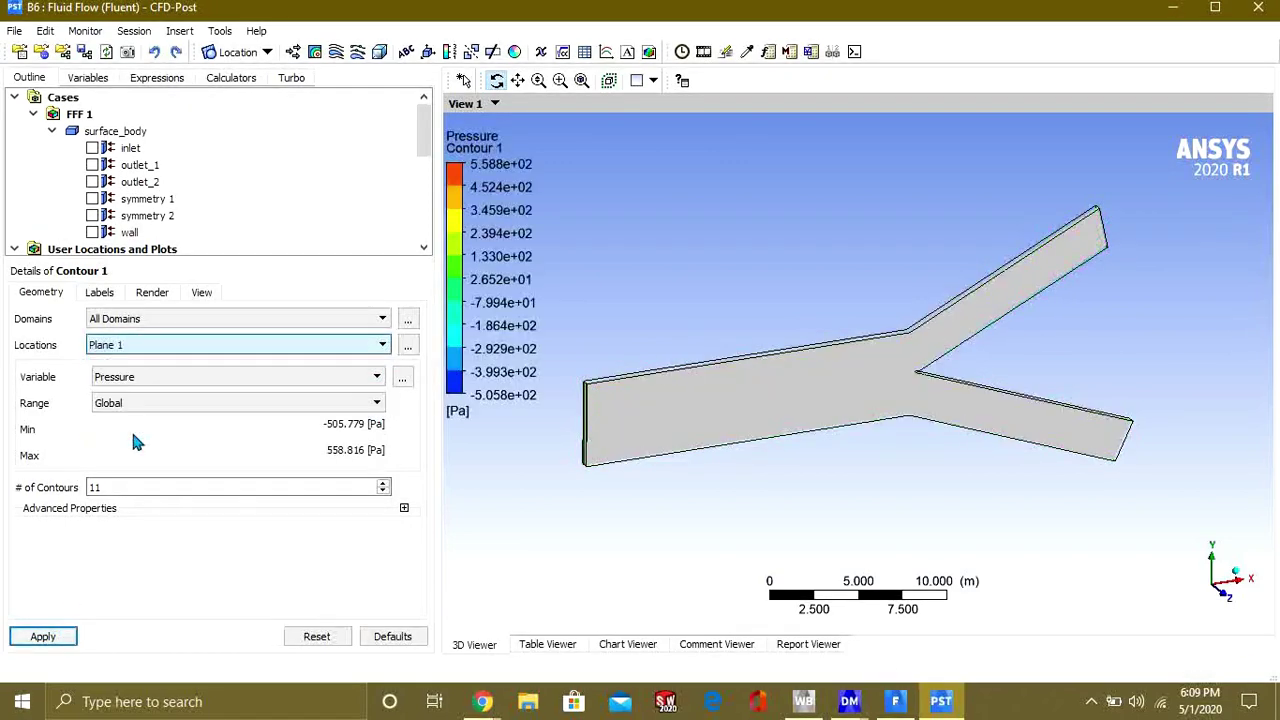
left_click(43, 637)
- Examine the pressure distribution around the channel's branching junction and its corners
scroll(1007, 368, "up", 2)
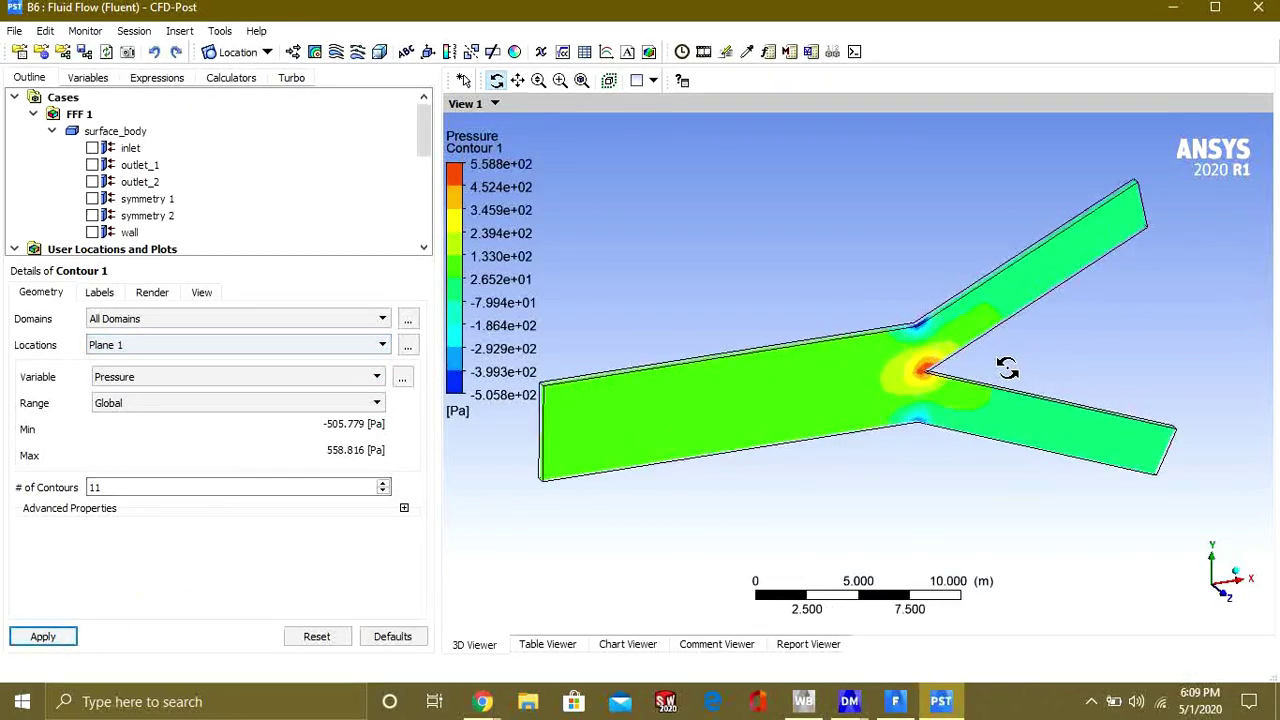
scroll(1007, 368, "up", 3)
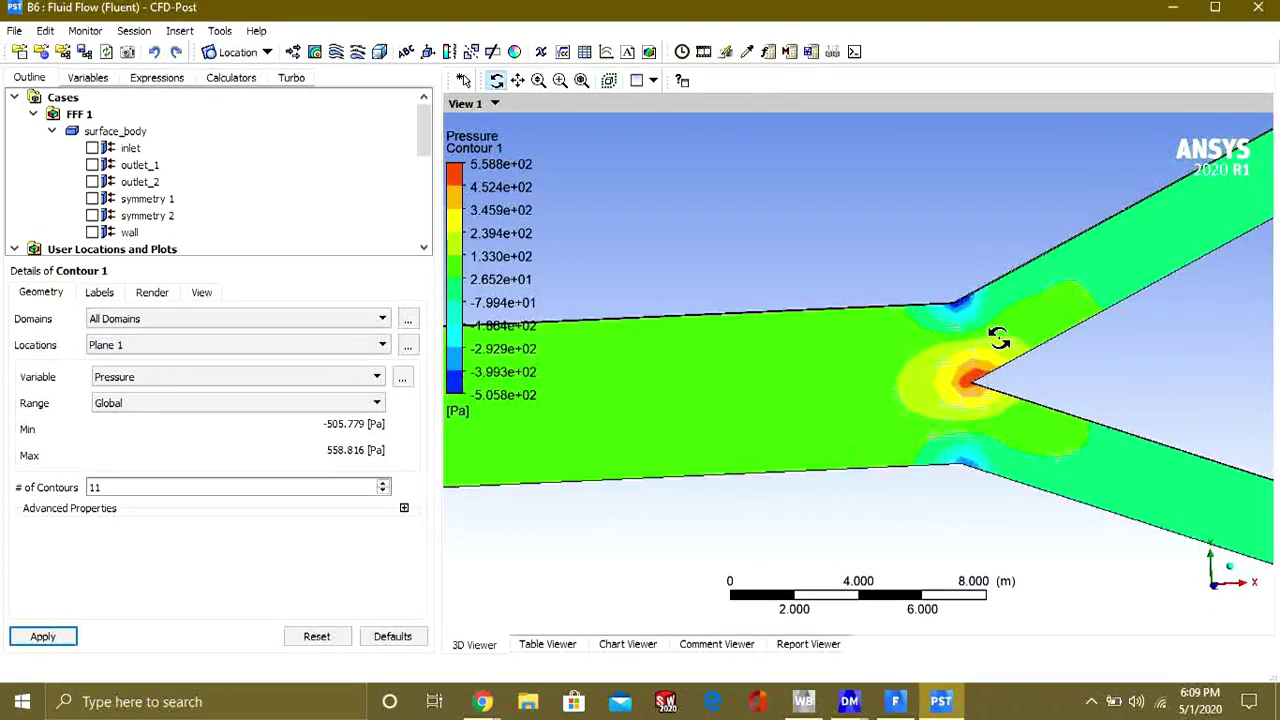
left_click_drag(999, 340, 1017, 363)
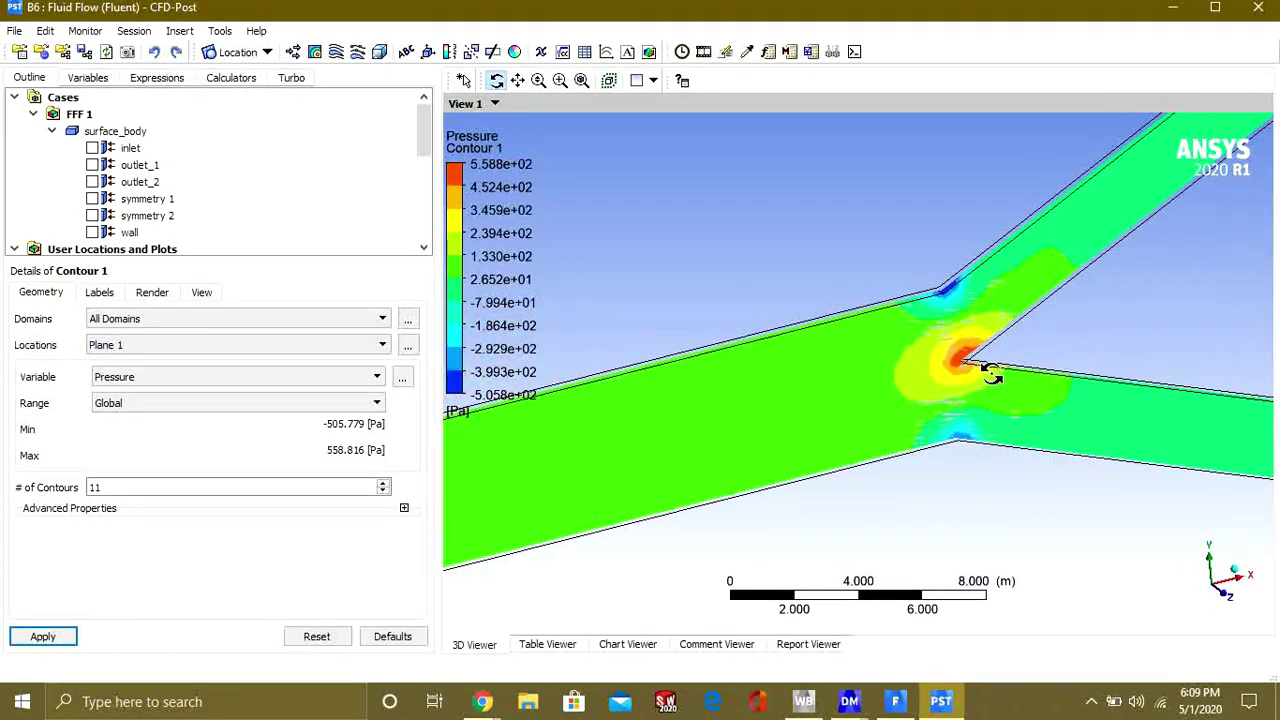
scroll(987, 357, "up", 1)
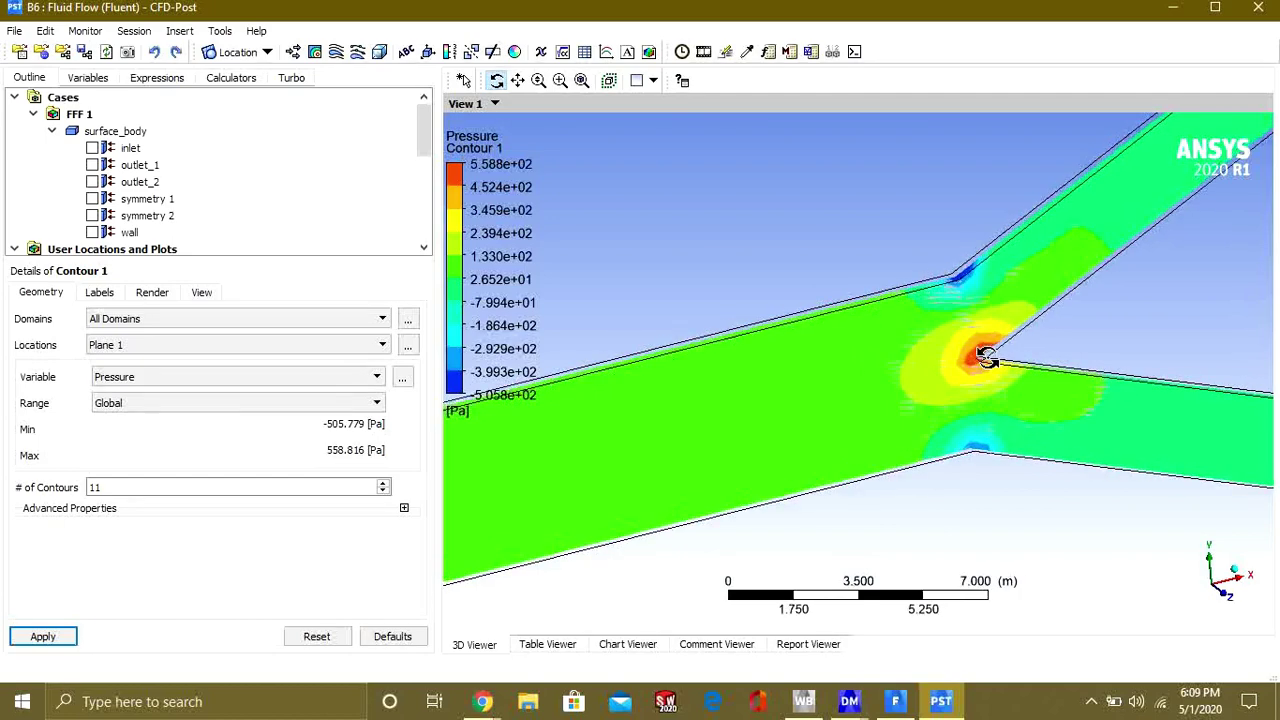
scroll(987, 357, "up", 1)
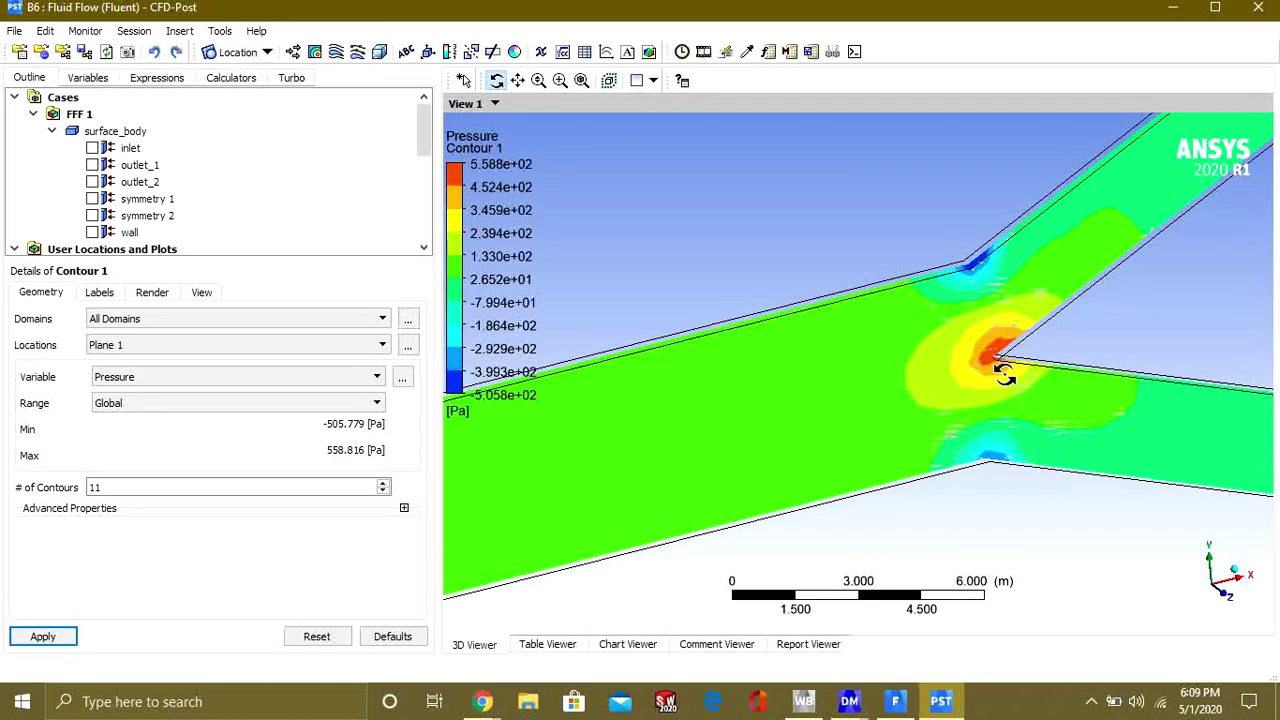
scroll(1000, 357, "down", 3)
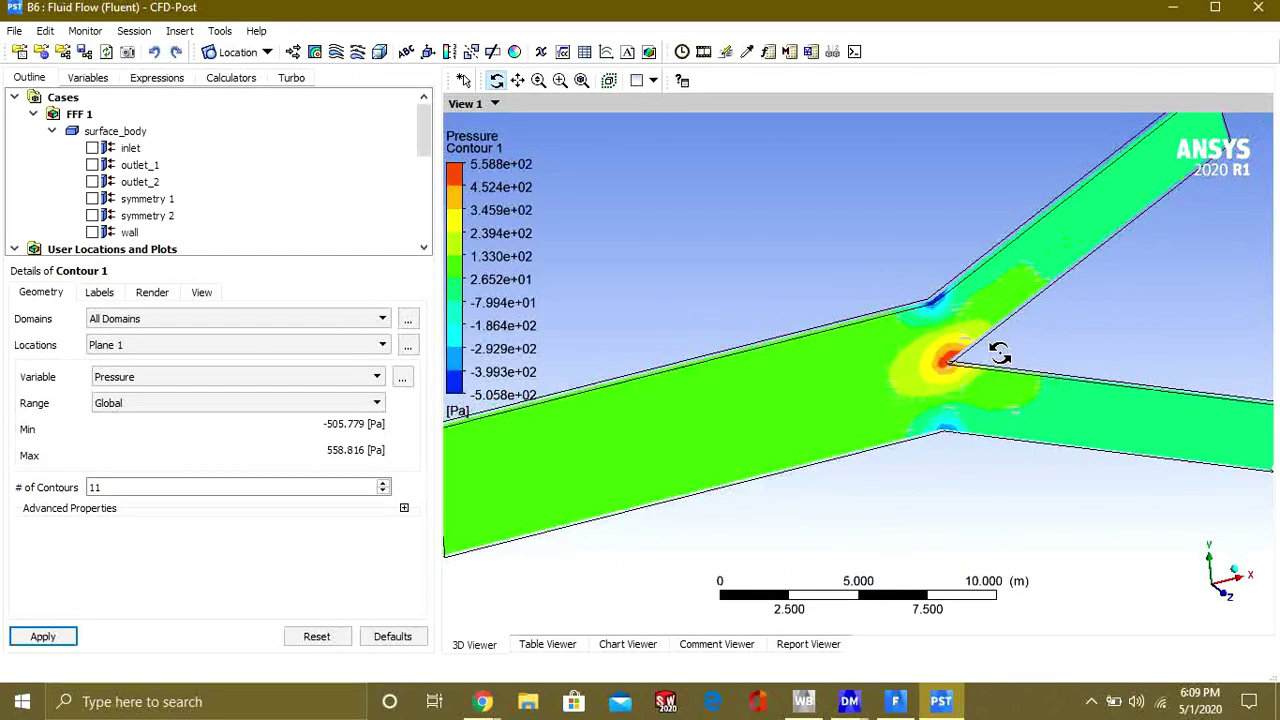
scroll(951, 357, "up", 3)
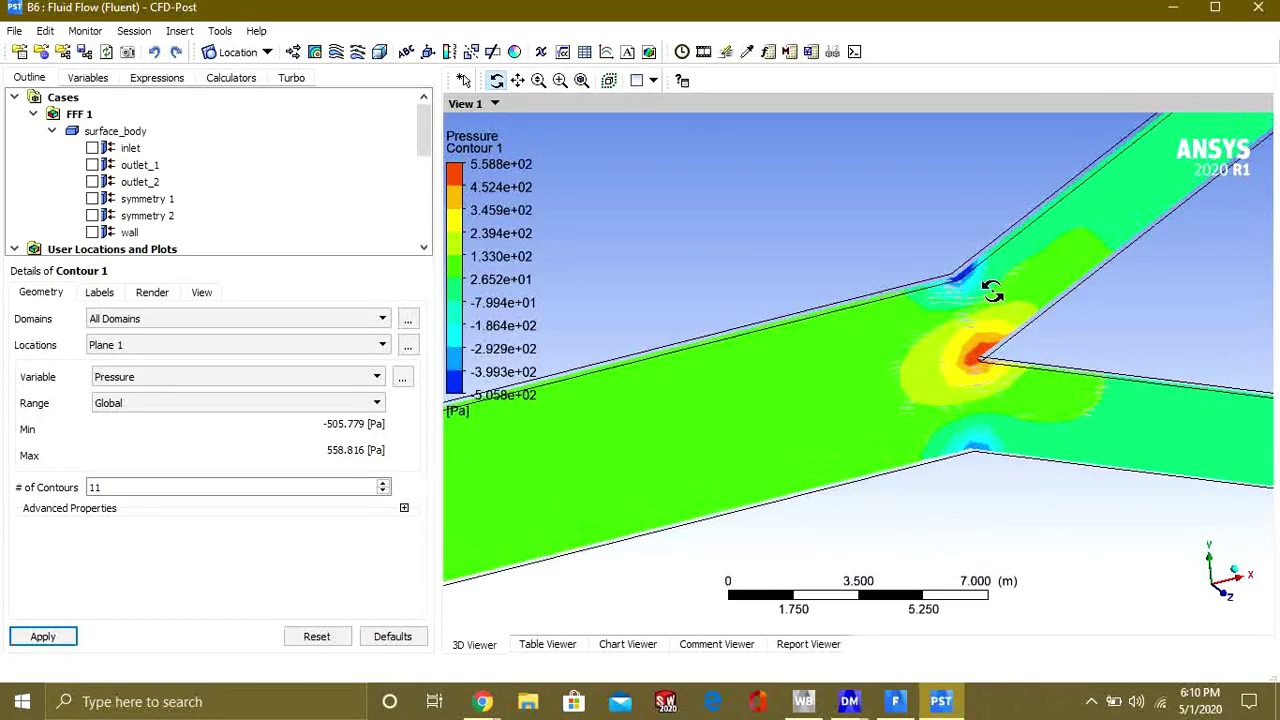
left_click_drag(991, 290, 941, 270)
left_click_drag(1008, 425, 1063, 457)
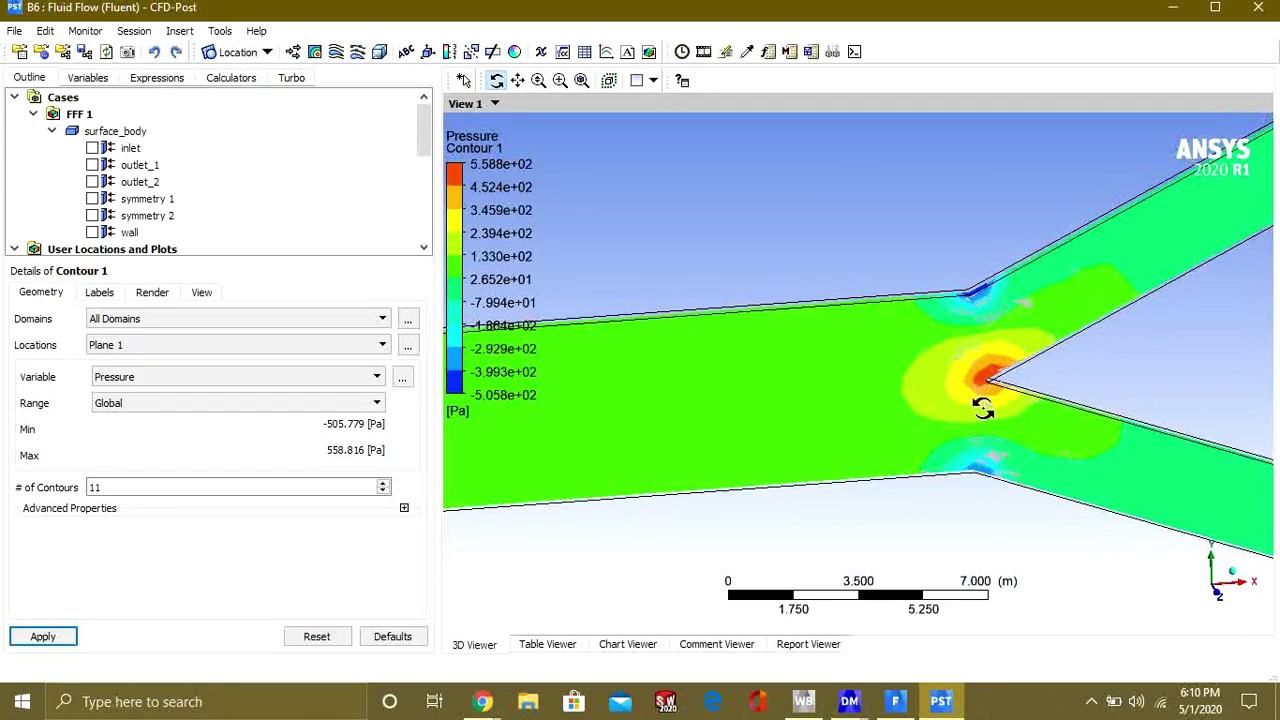
- Change the variable of Contour 1 on Plane 1 to Velocity and update the plot
scroll(980, 406, "down", 3)
left_click(195, 390)
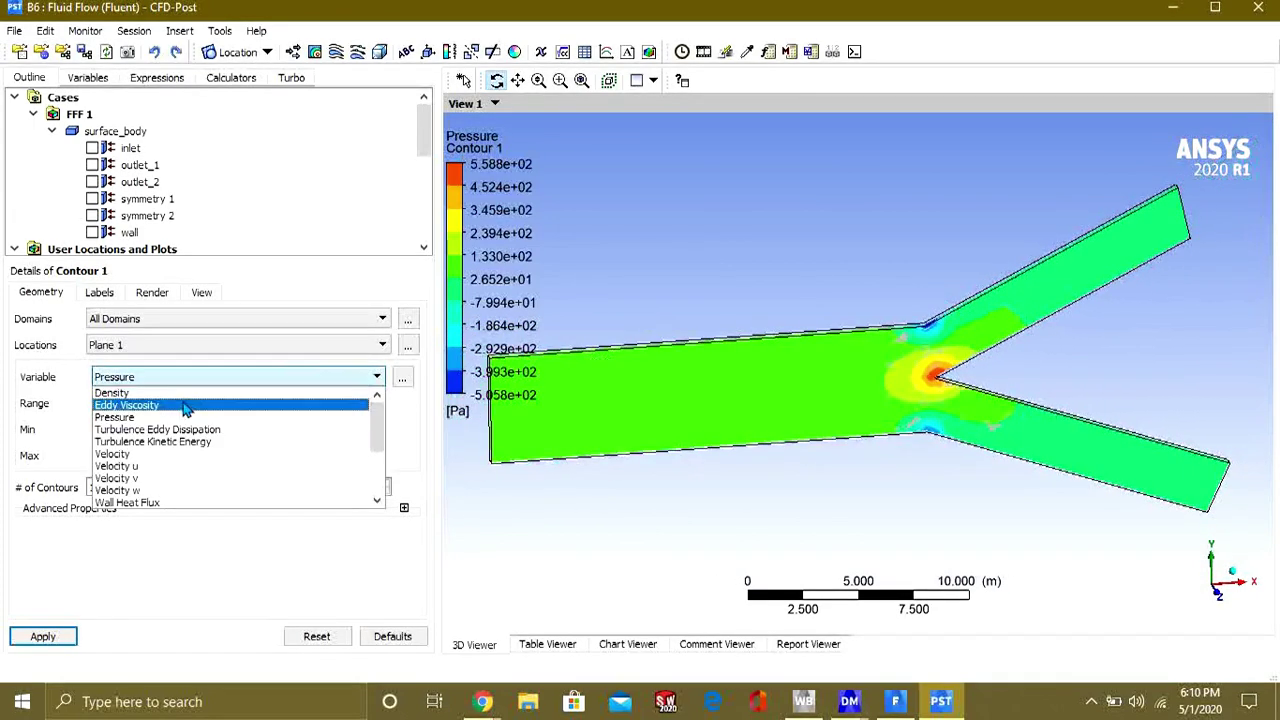
left_click(150, 452)
left_click(43, 637)
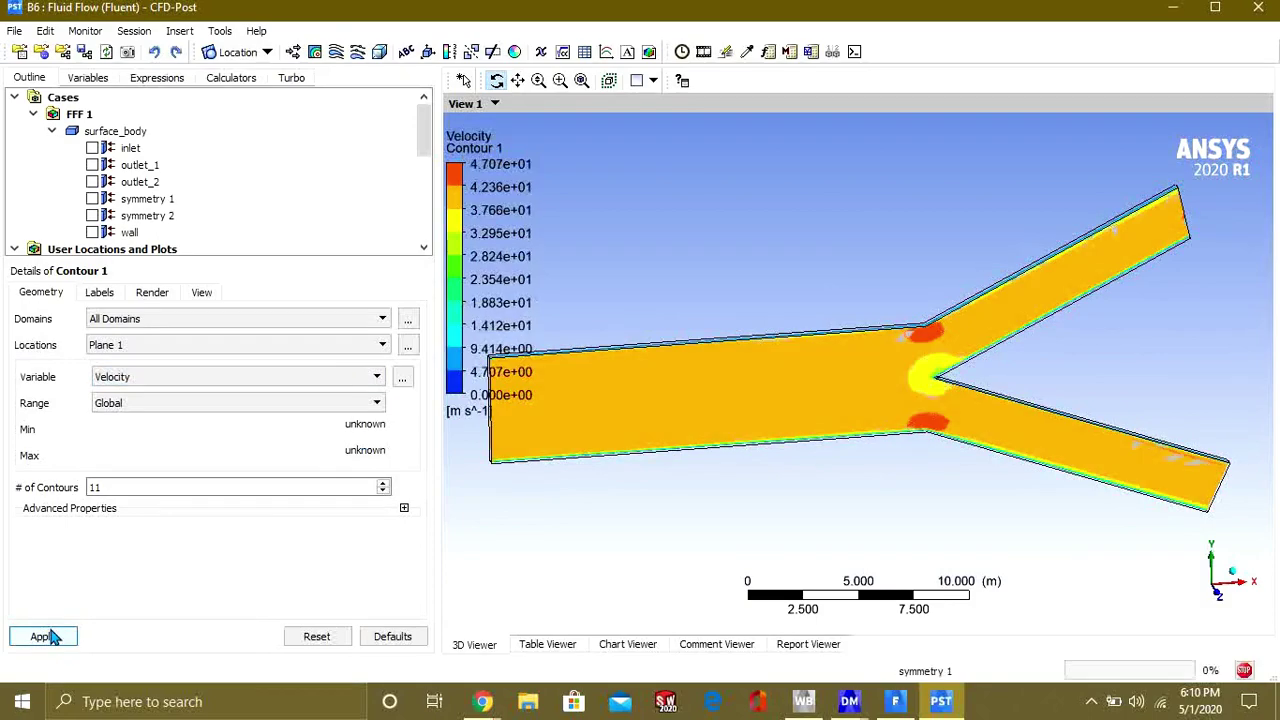
mouse_move(777, 440)
left_mouse_down()
mouse_move(878, 405)
mouse_move(786, 411)
mouse_move(806, 427)
mouse_move(786, 417)
left_mouse_up()
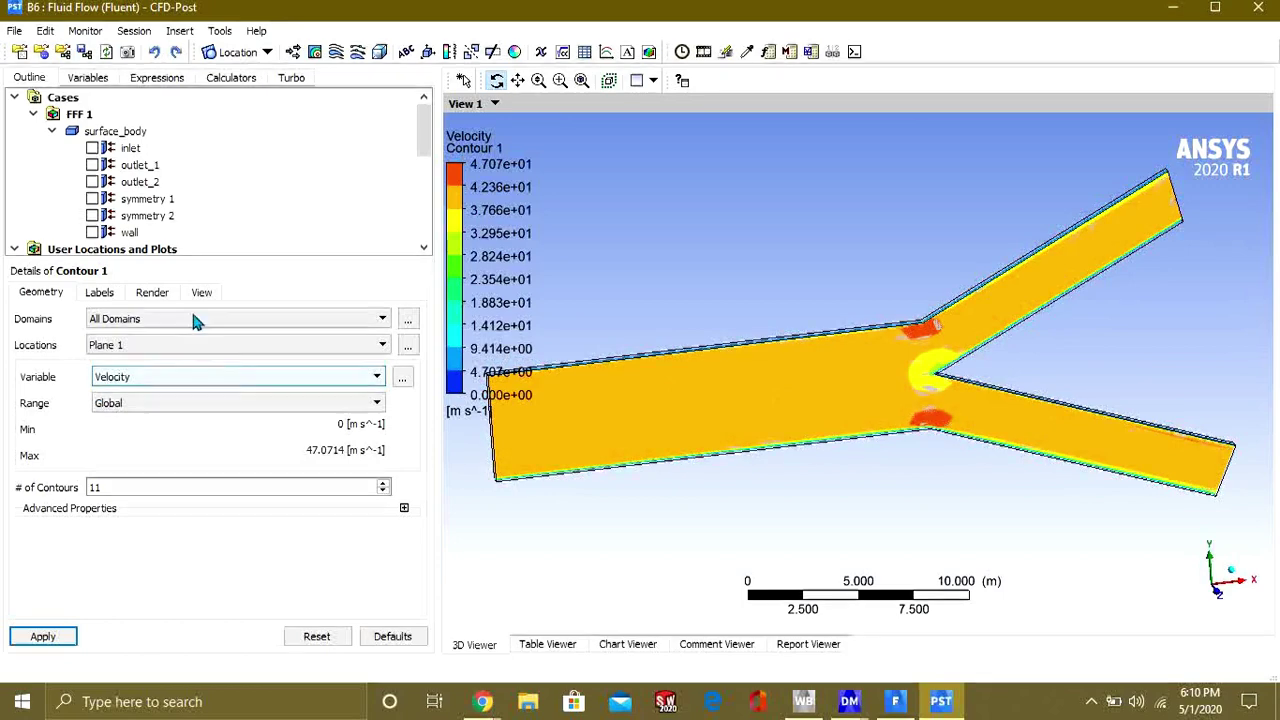
- Create a new expression named "outlet velocity 1"
left_click(172, 79)
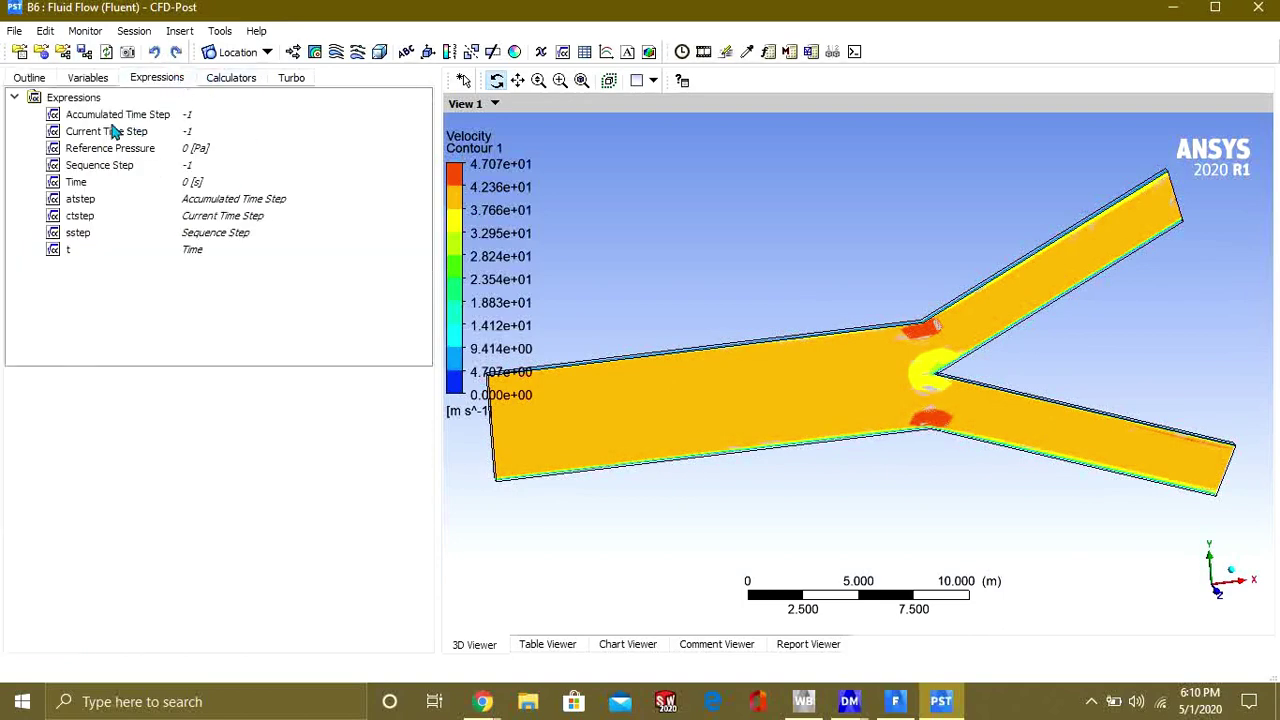
right_click(85, 155)
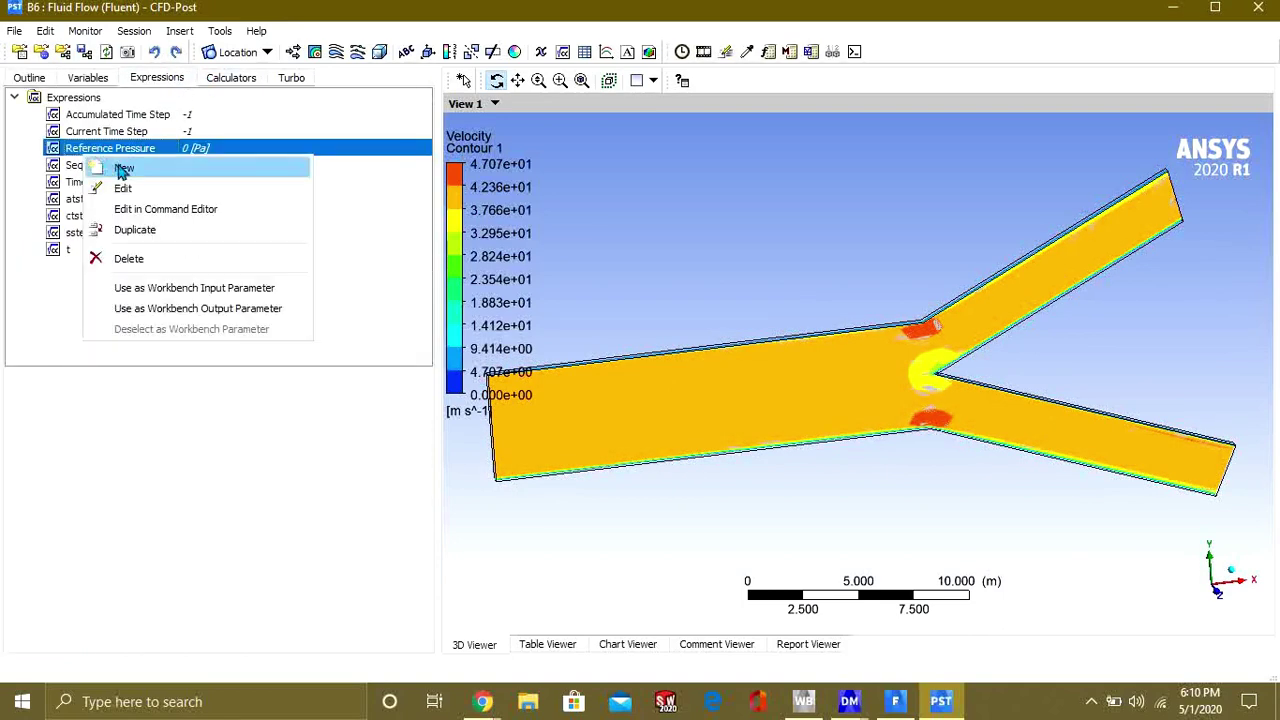
left_click(121, 172)
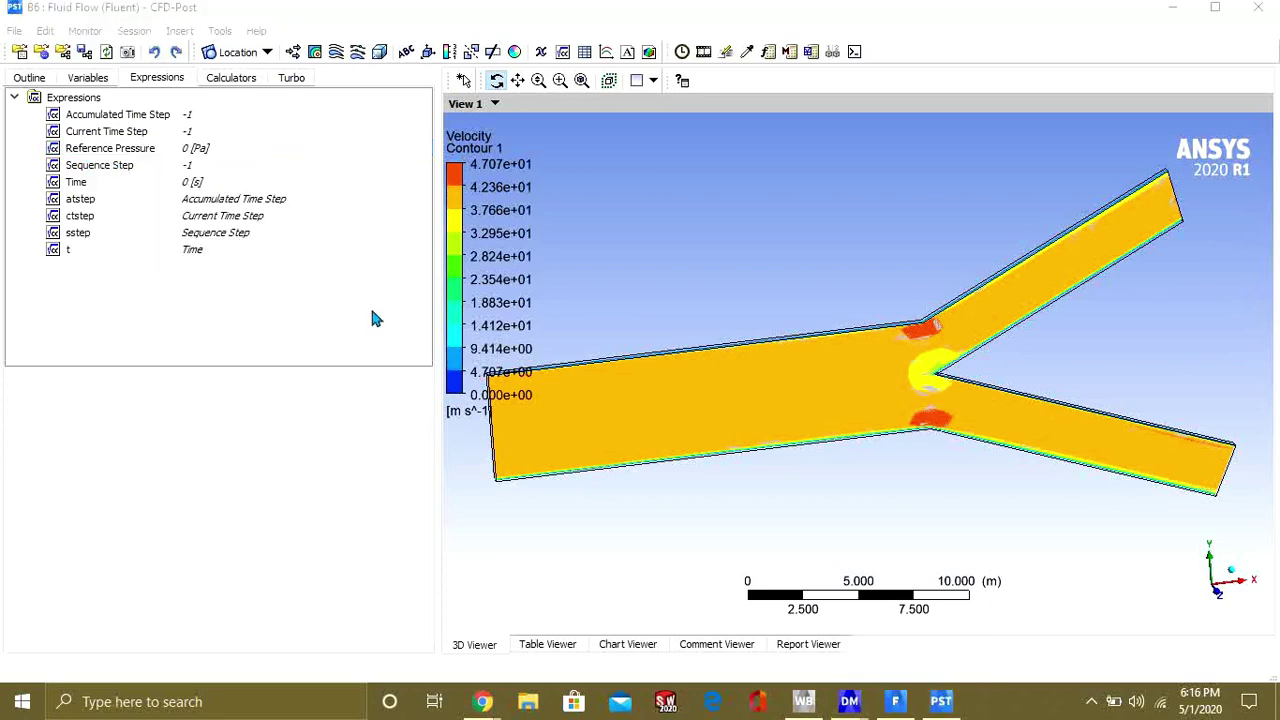
right_click(209, 303)
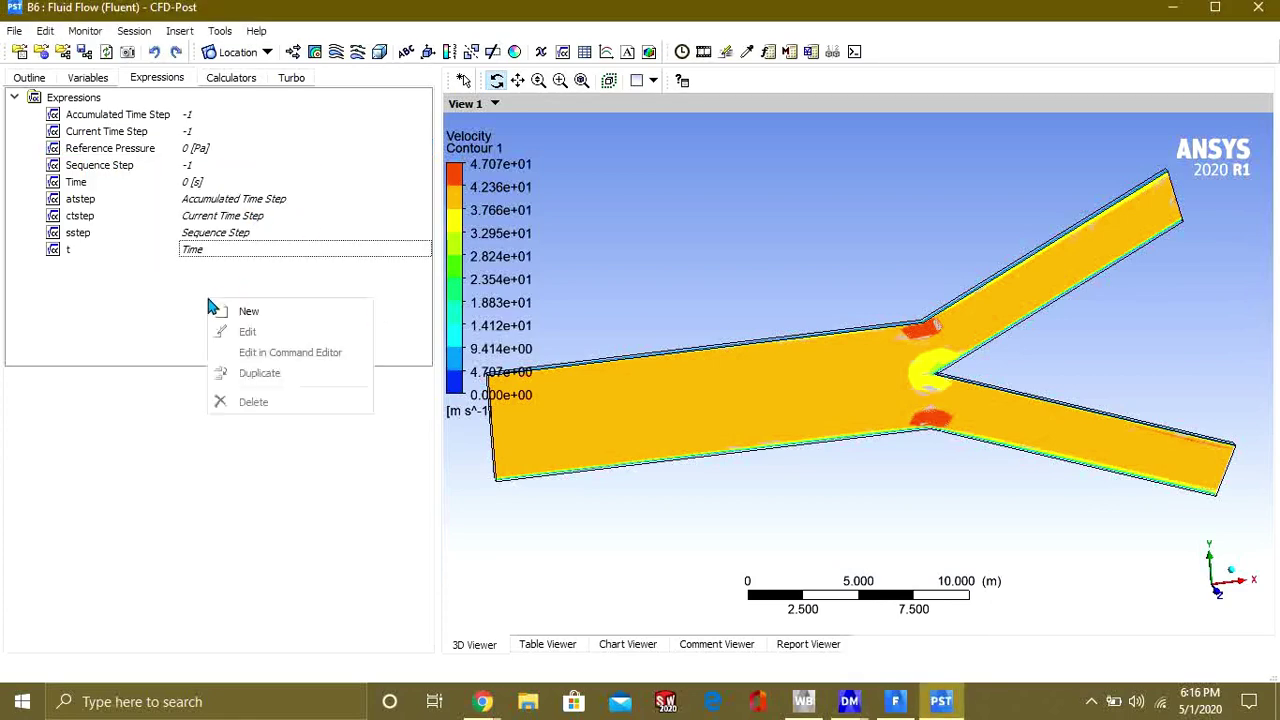
left_click(248, 311)
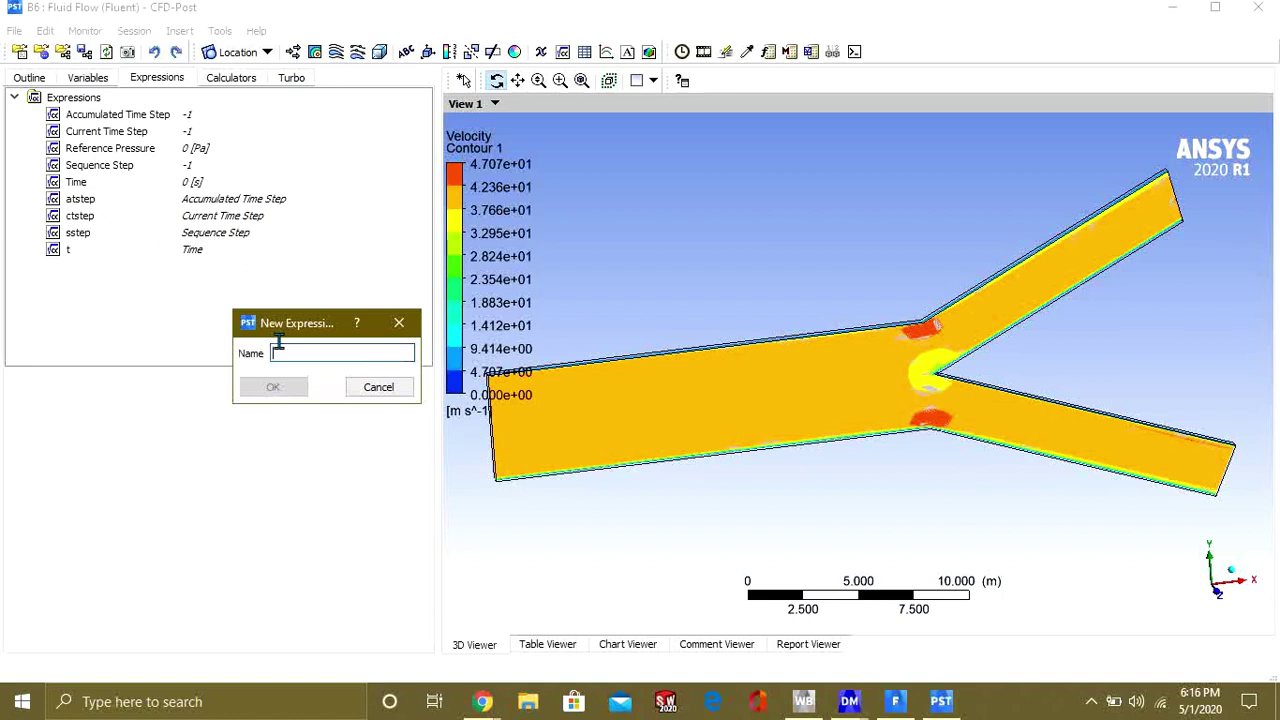
type("ow")
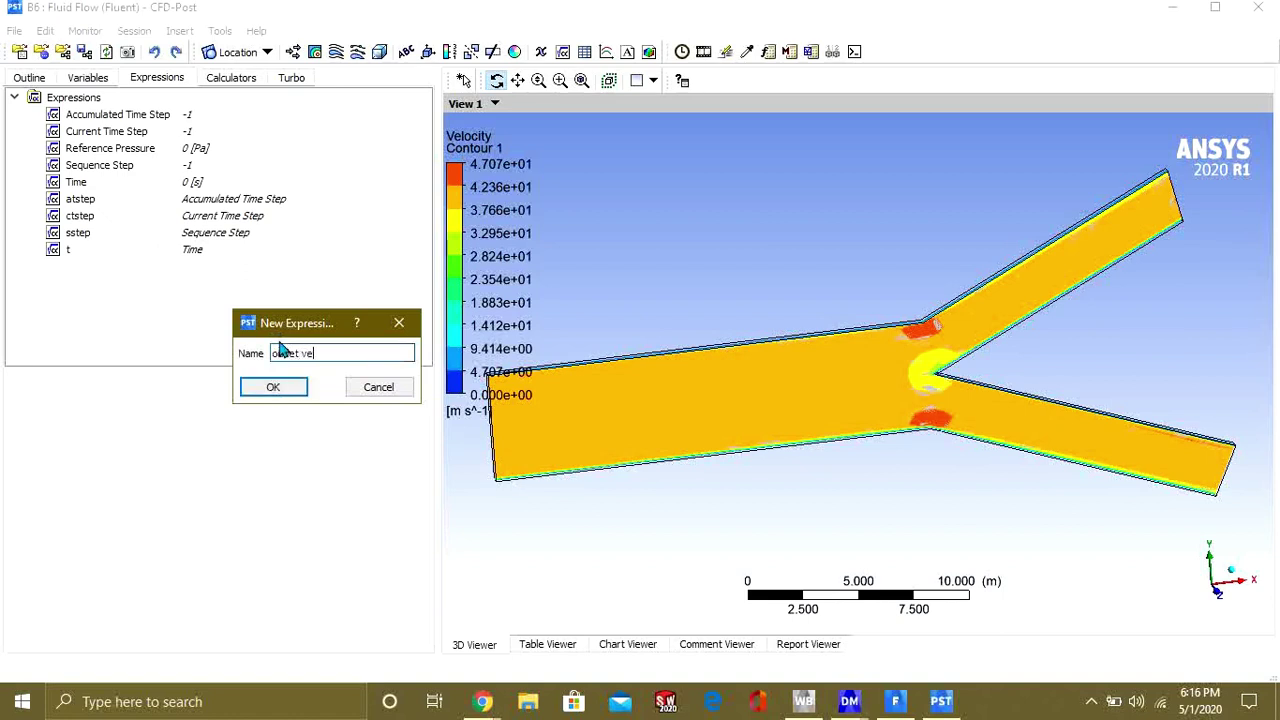
type("tlet velocity 1")
key("Return")
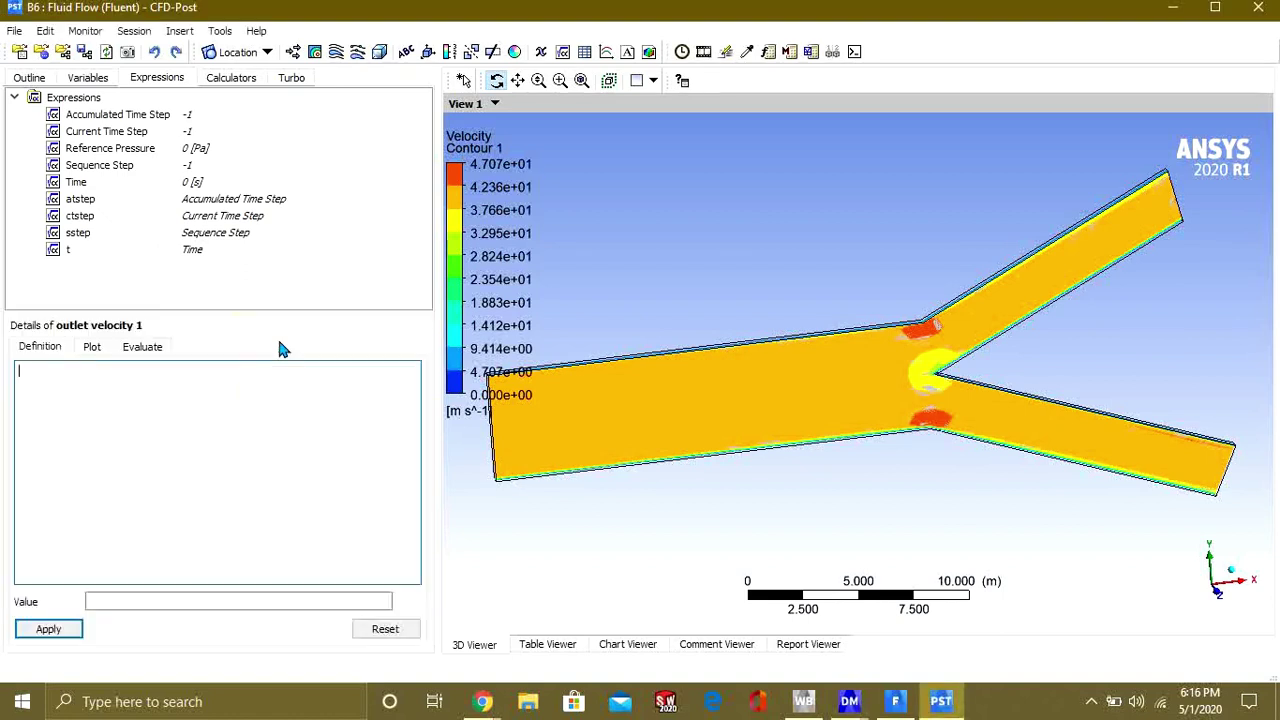
right_click(135, 402)
mouse_move(186, 417)
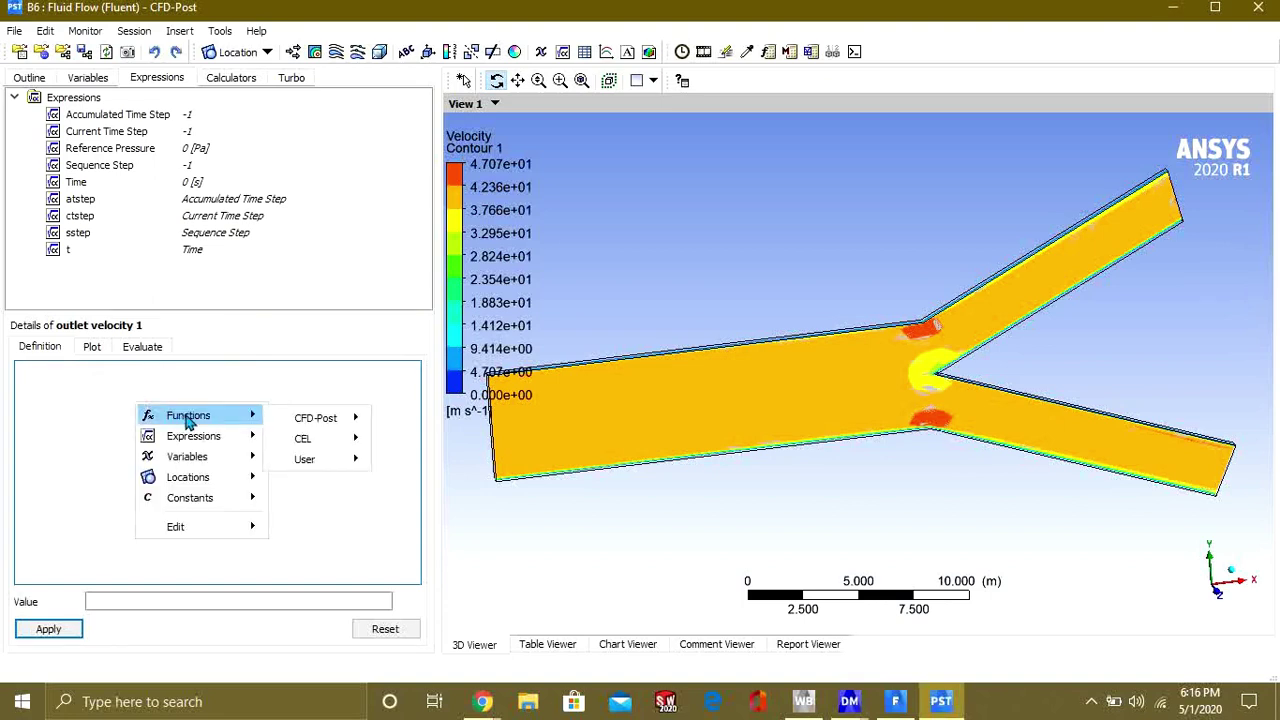
mouse_move(318, 417)
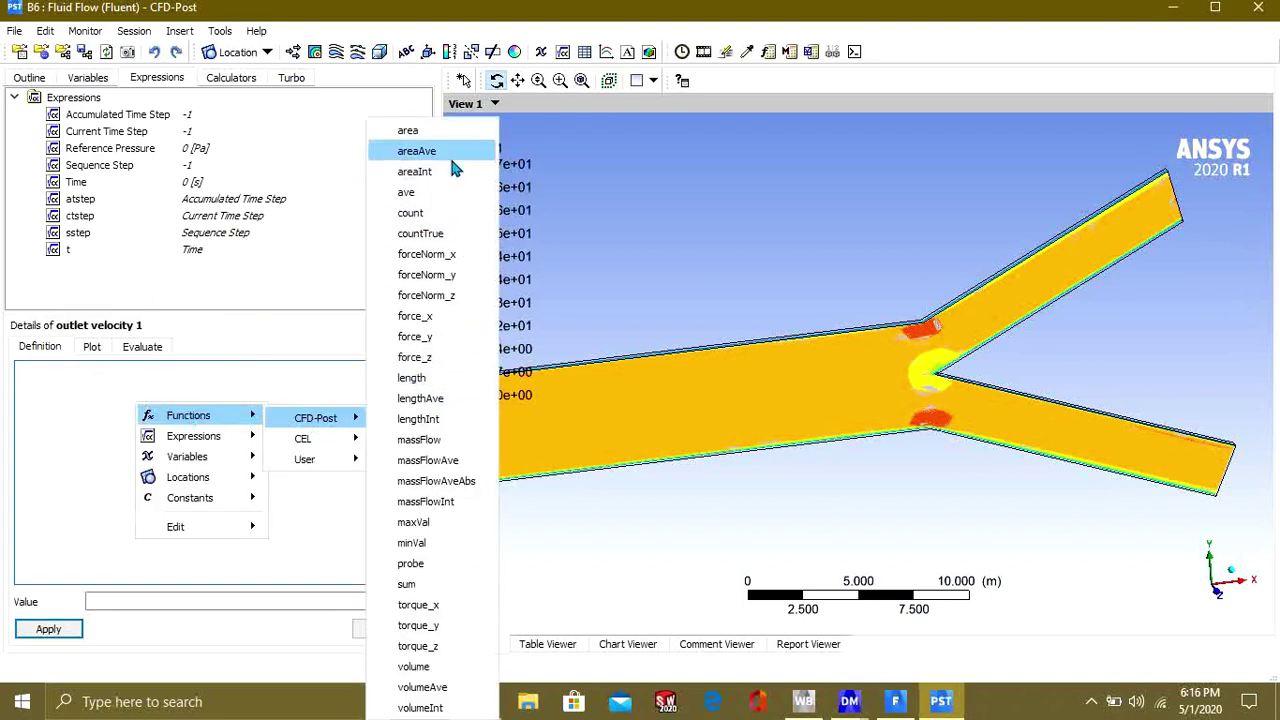
left_click(416, 151)
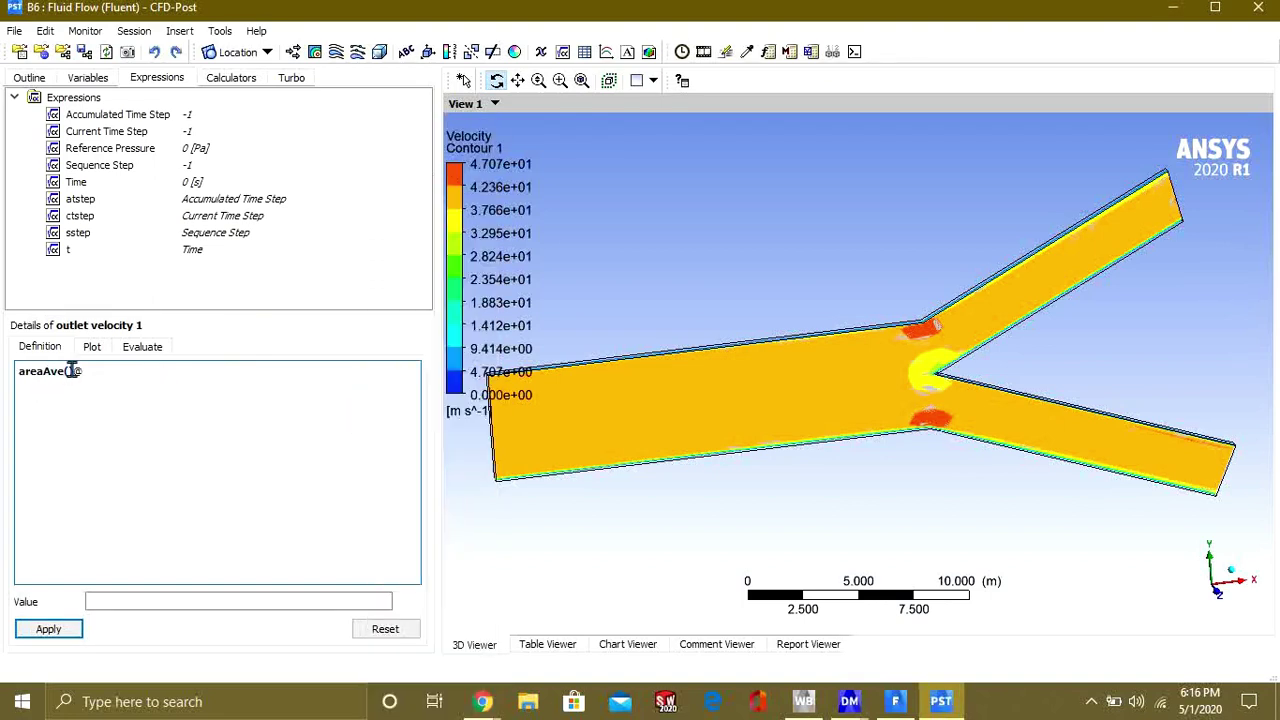
right_click(72, 371)
mouse_move(140, 425)
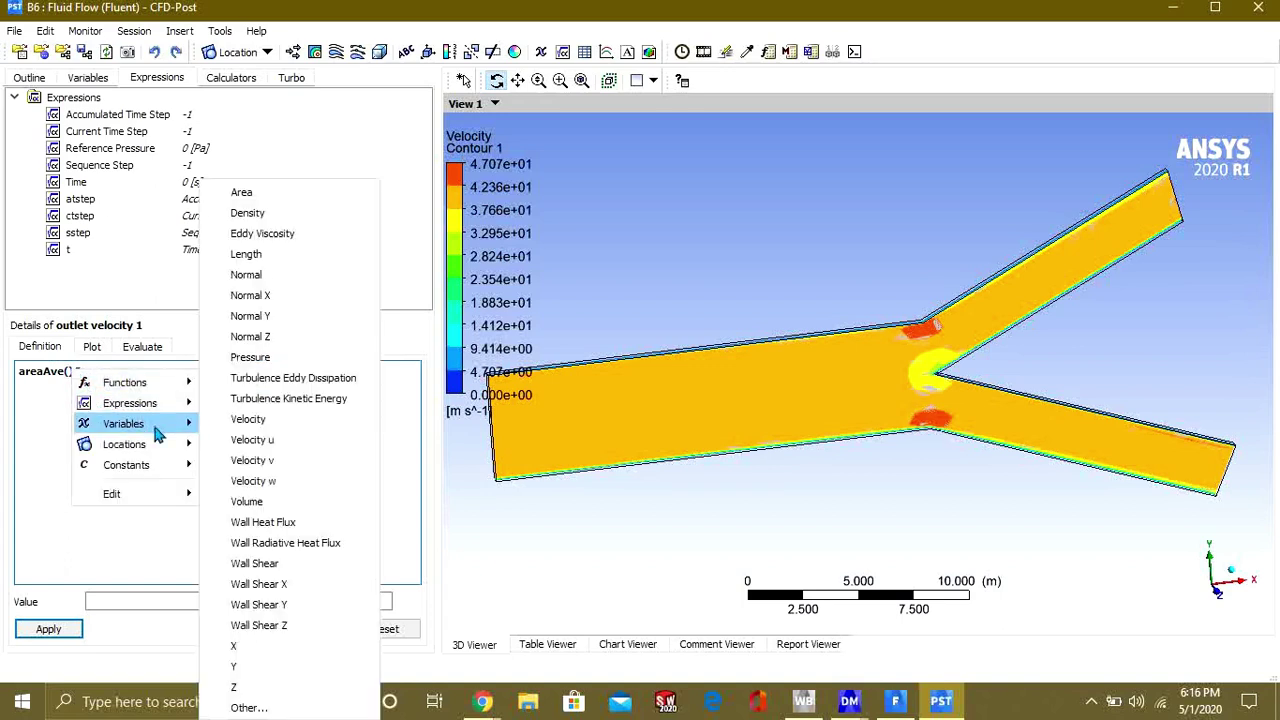
left_click(248, 419)
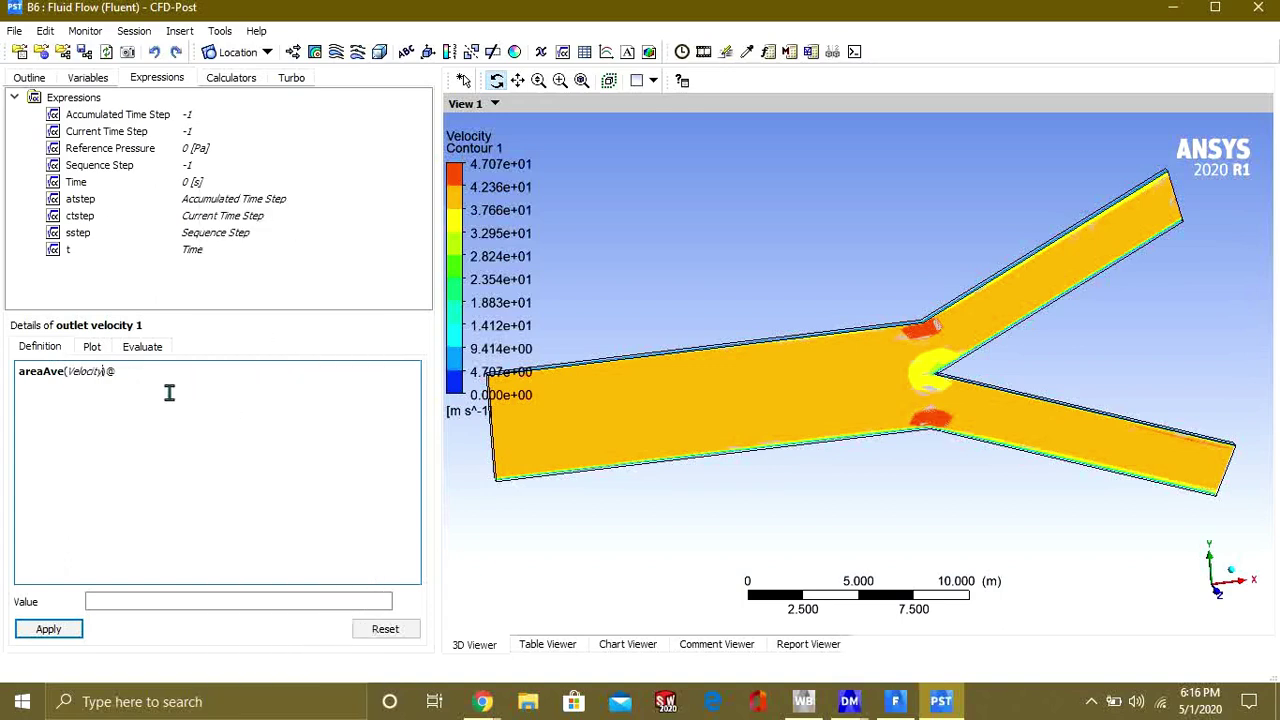
right_click(122, 371)
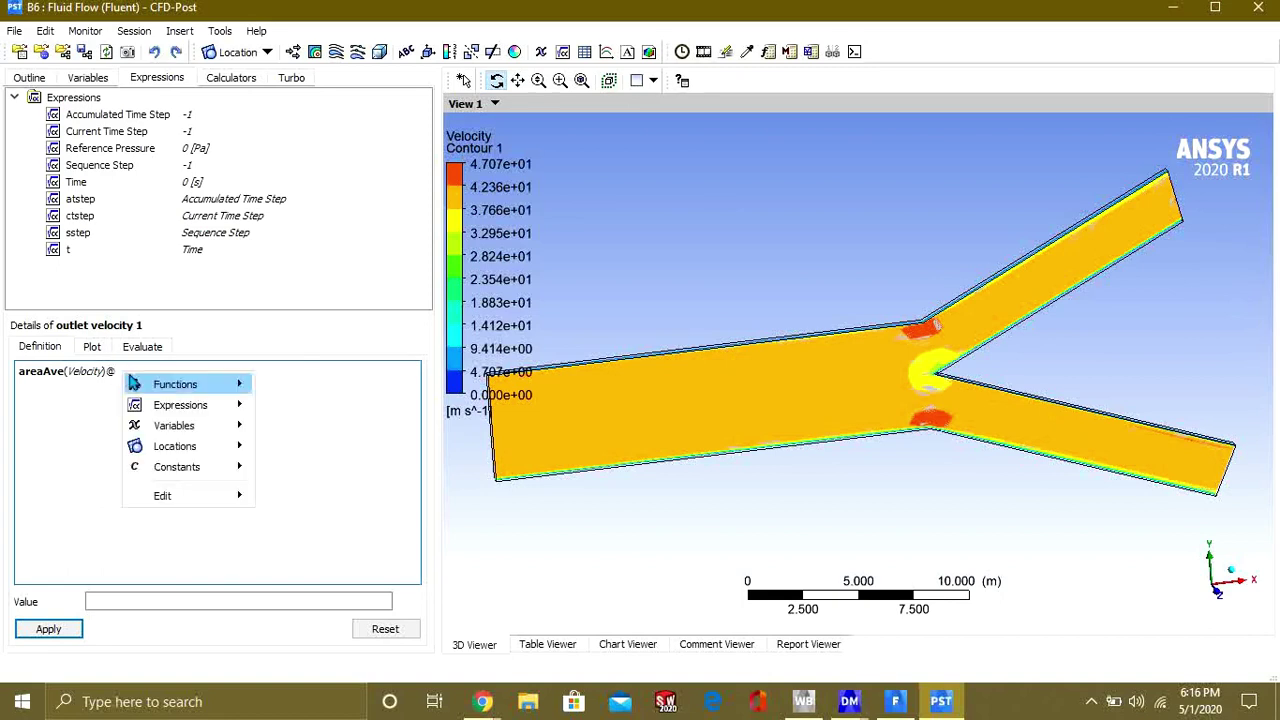
mouse_move(205, 450)
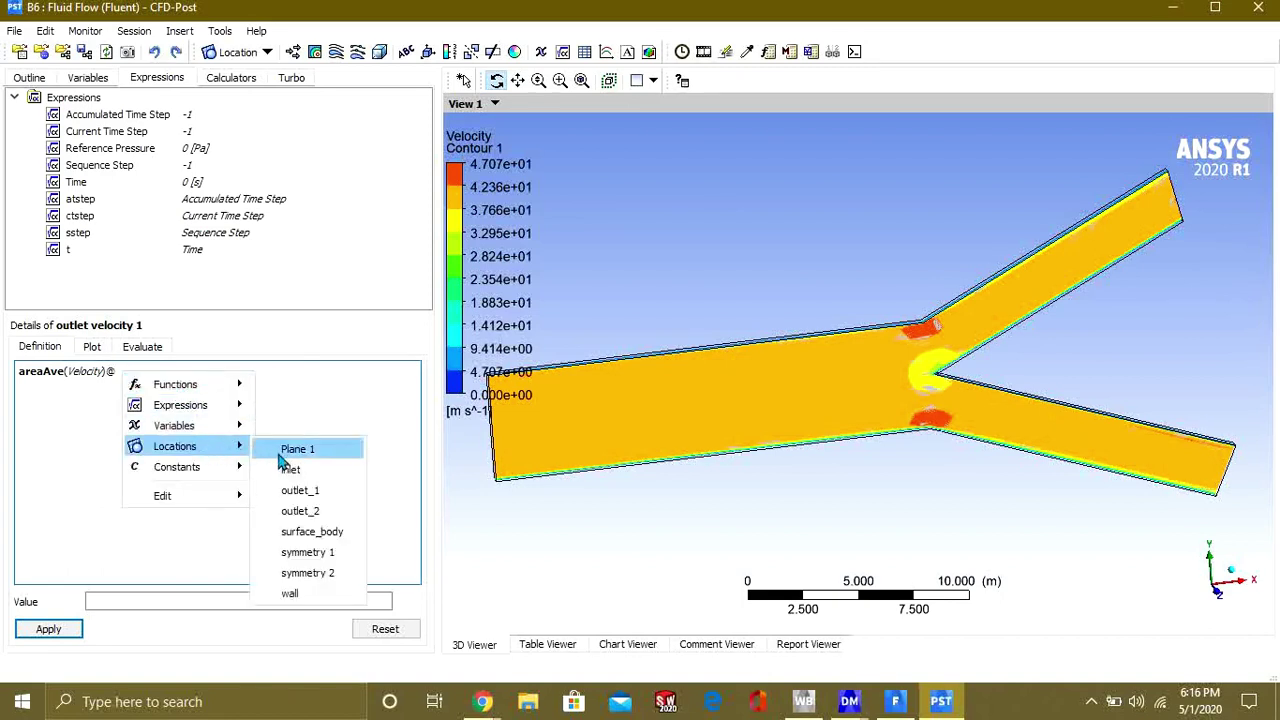
left_click(300, 490)
left_click(44, 630)
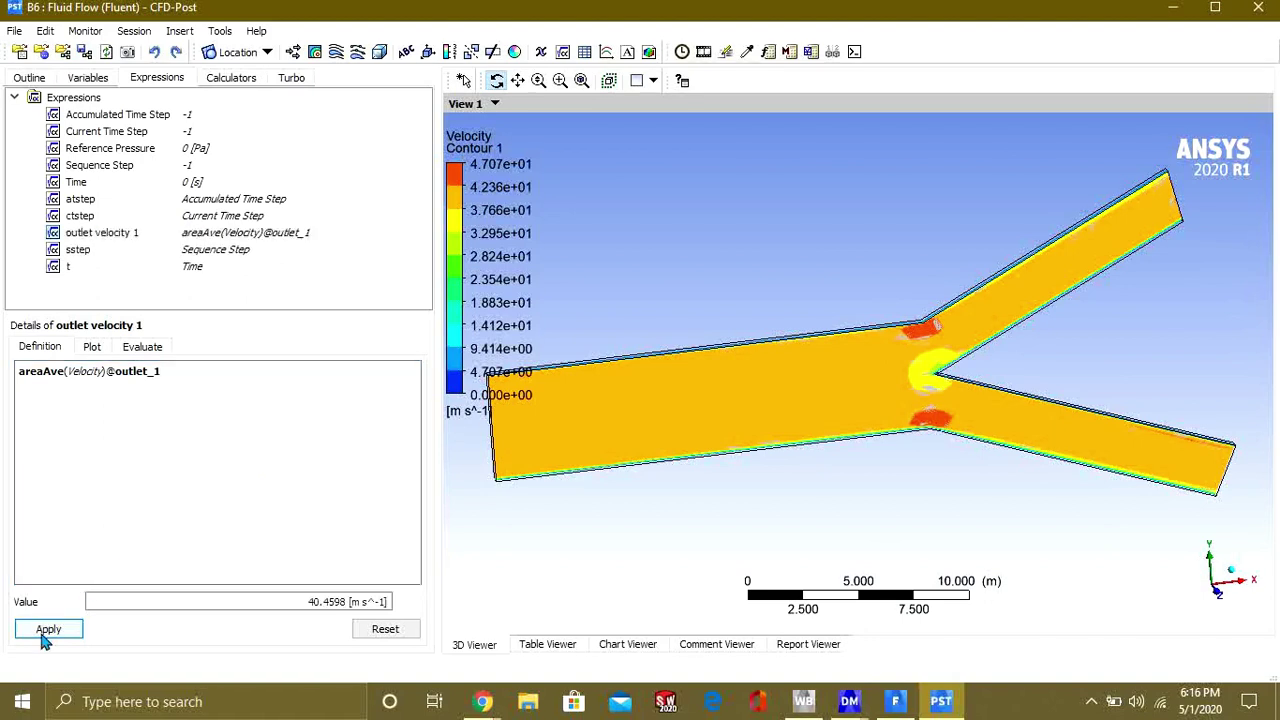
left_click_drag(300, 607, 386, 606)
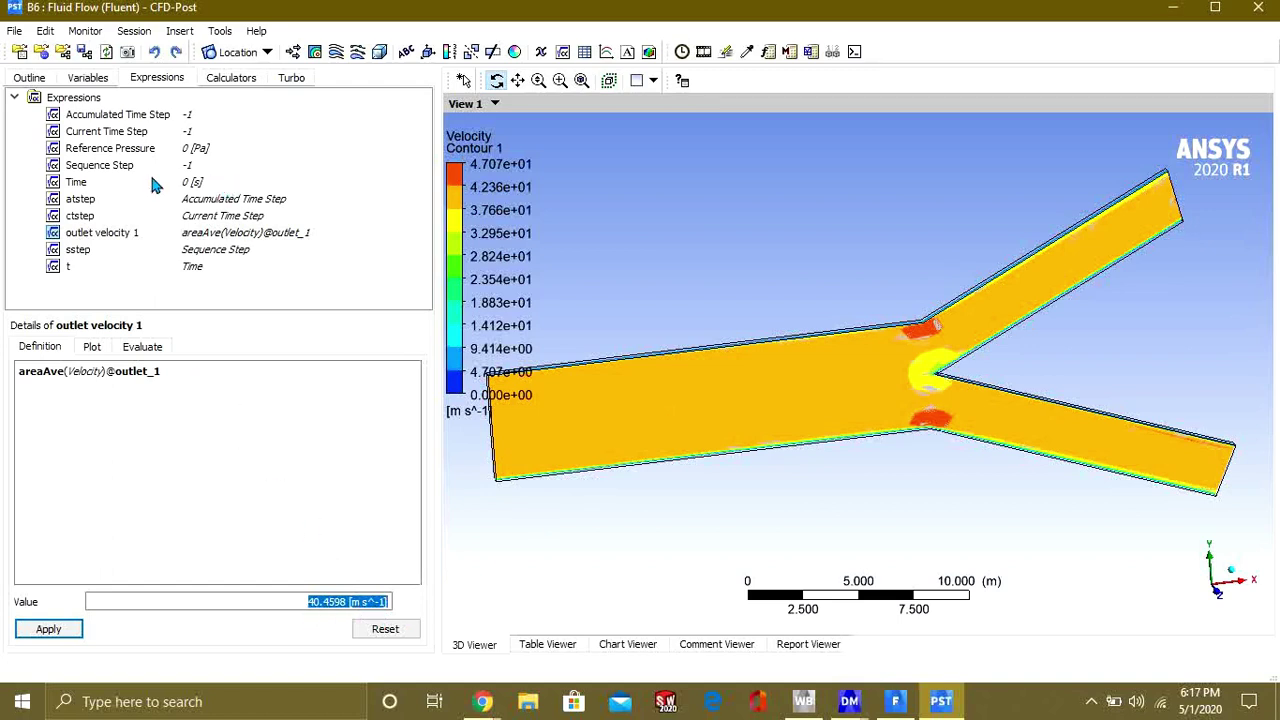
- Create another new expression named "outlet 2"
right_click(154, 286)
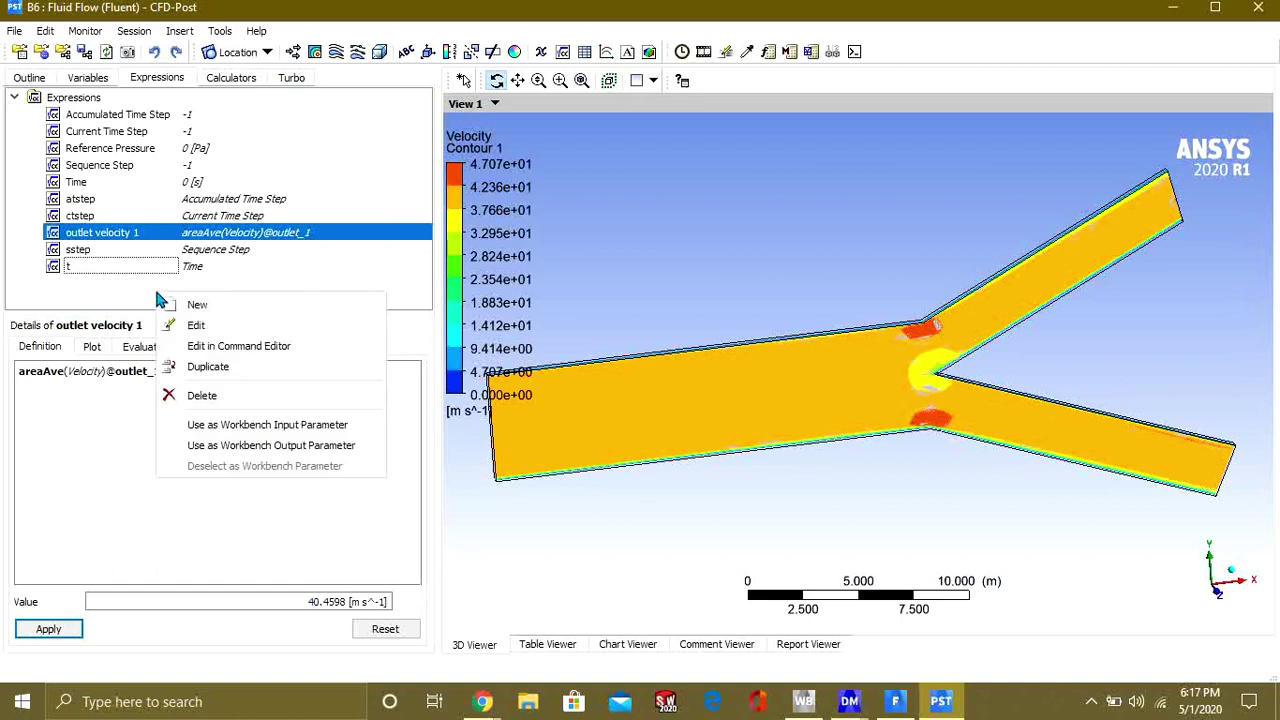
left_click(189, 297)
right_click(142, 312)
left_click(195, 320)
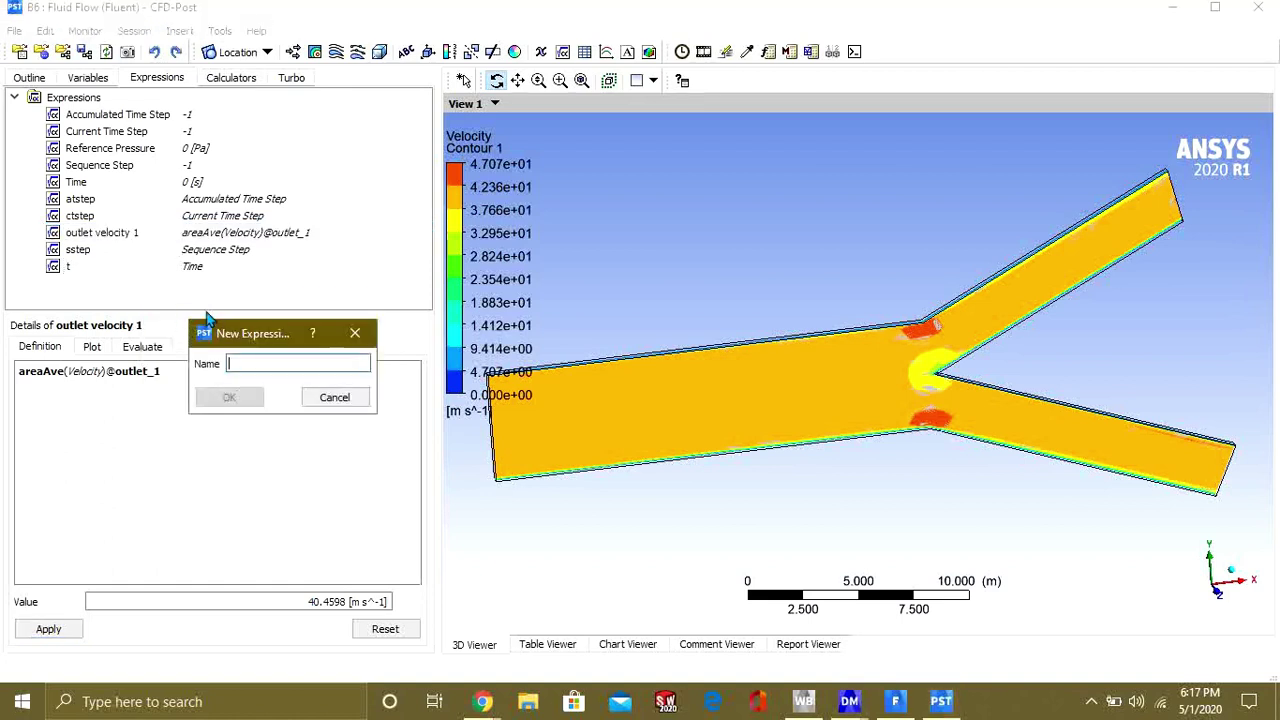
type("outlet 2")
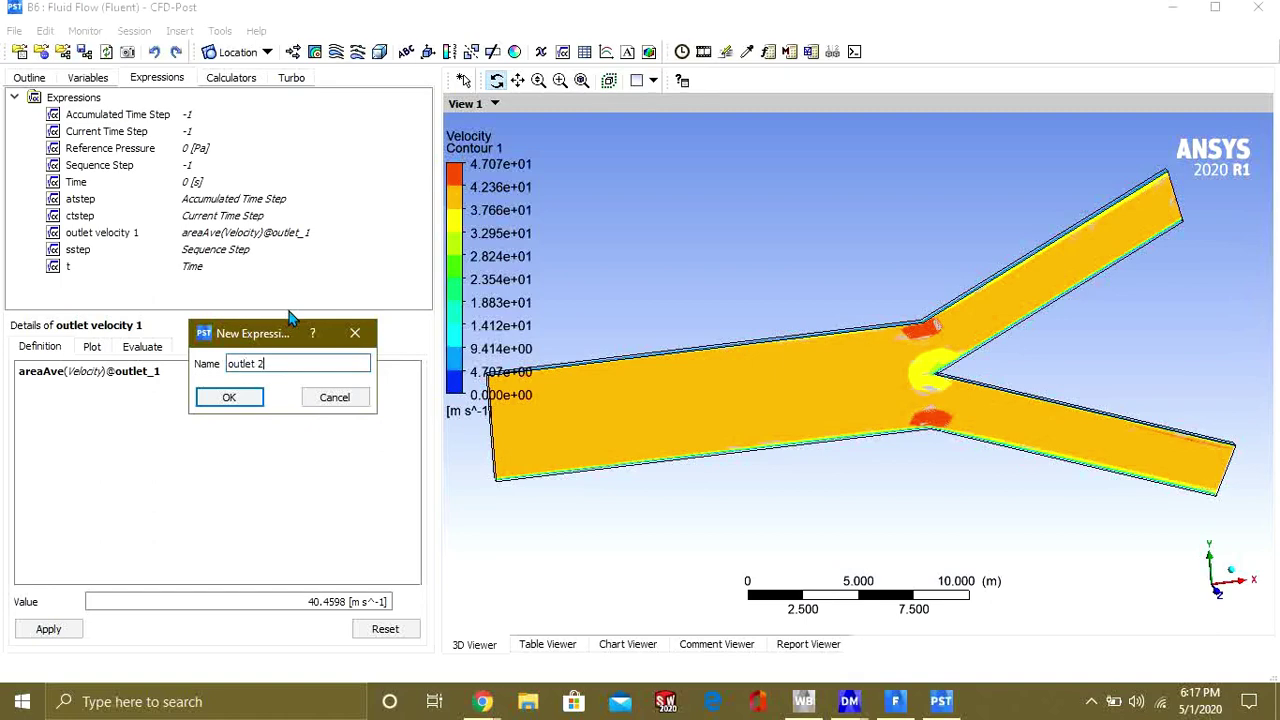
key("Return")
right_click(139, 436)
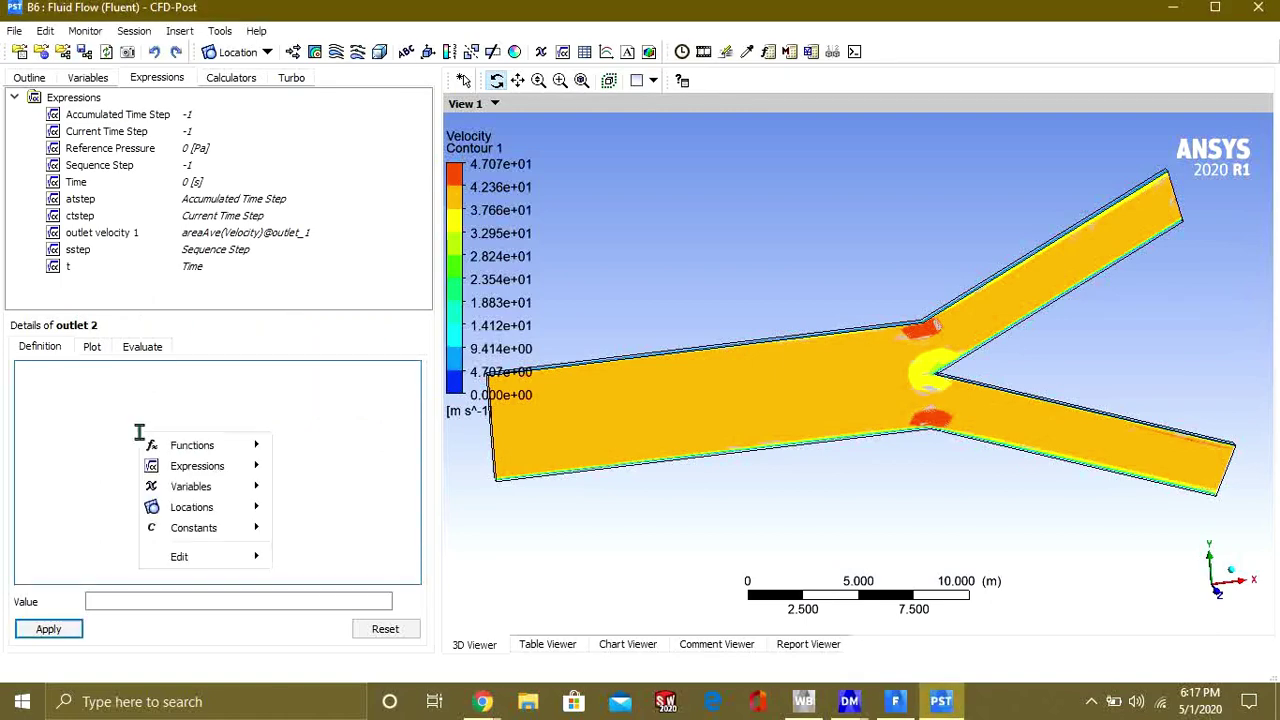
mouse_move(222, 452)
mouse_move(323, 447)
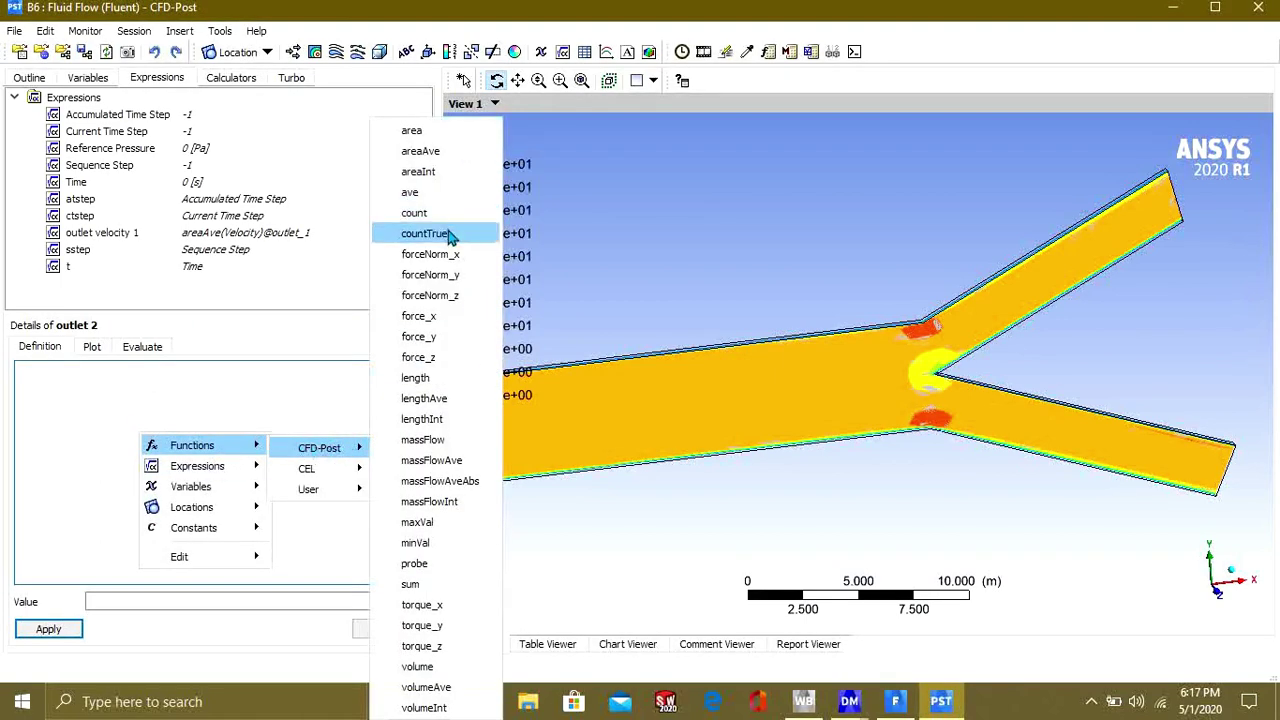
left_click(449, 155)
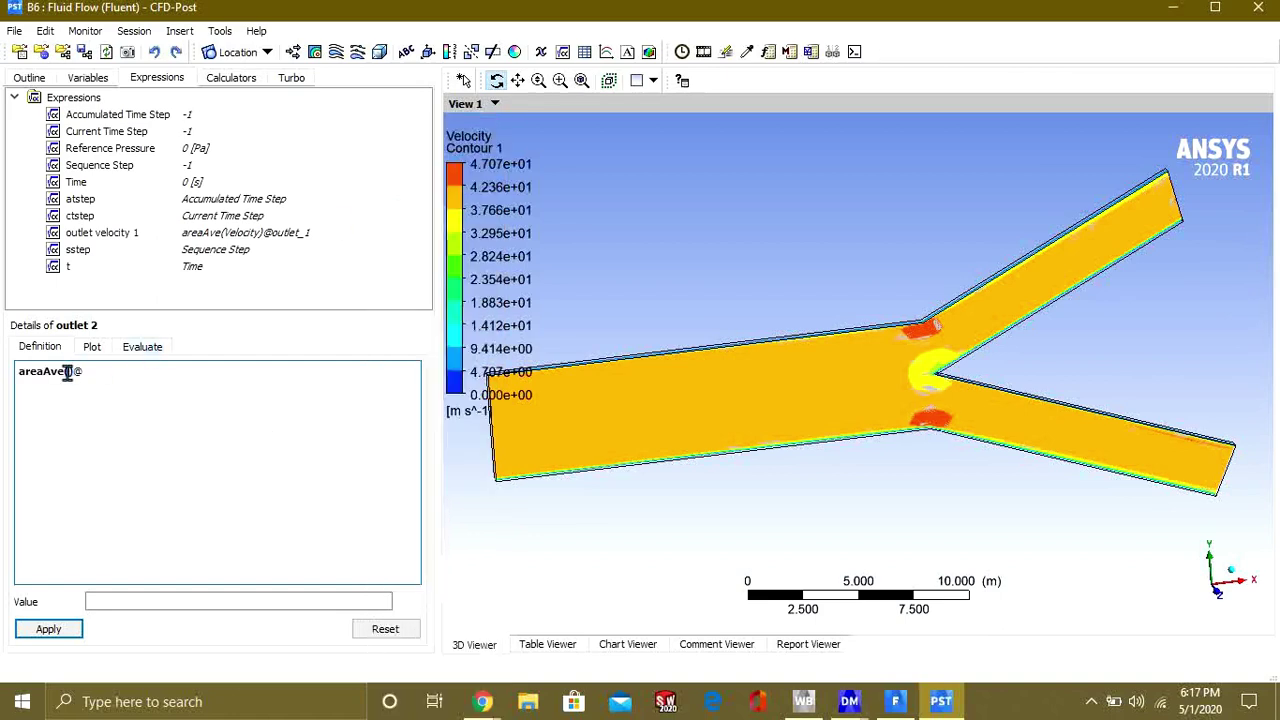
right_click(68, 372)
mouse_move(125, 427)
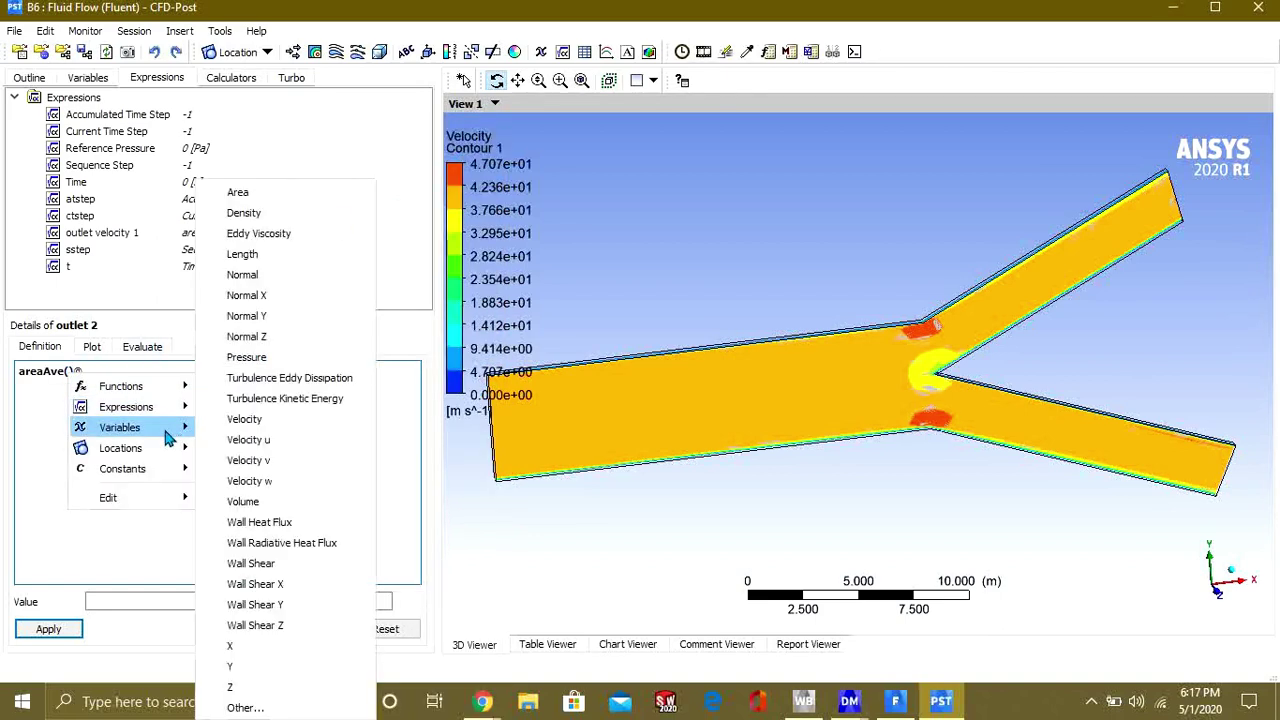
left_click(247, 419)
right_click(132, 373)
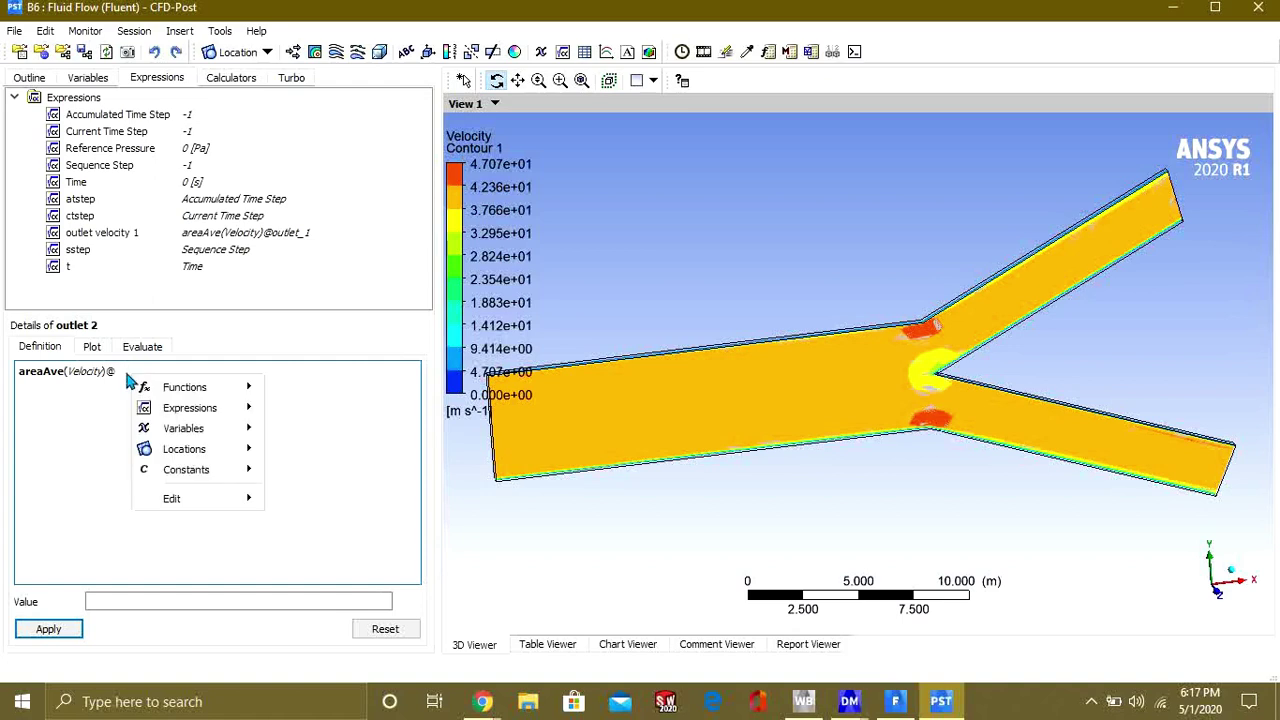
left_click(118, 375)
right_click(116, 375)
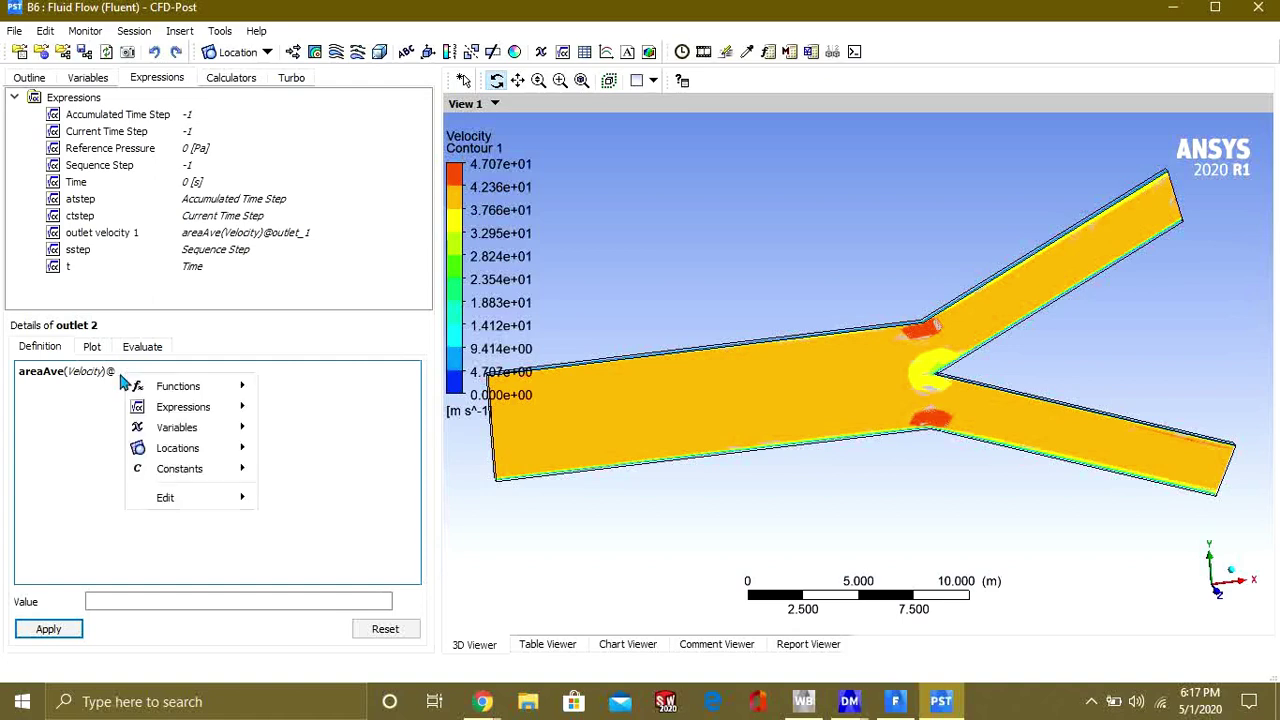
mouse_move(198, 448)
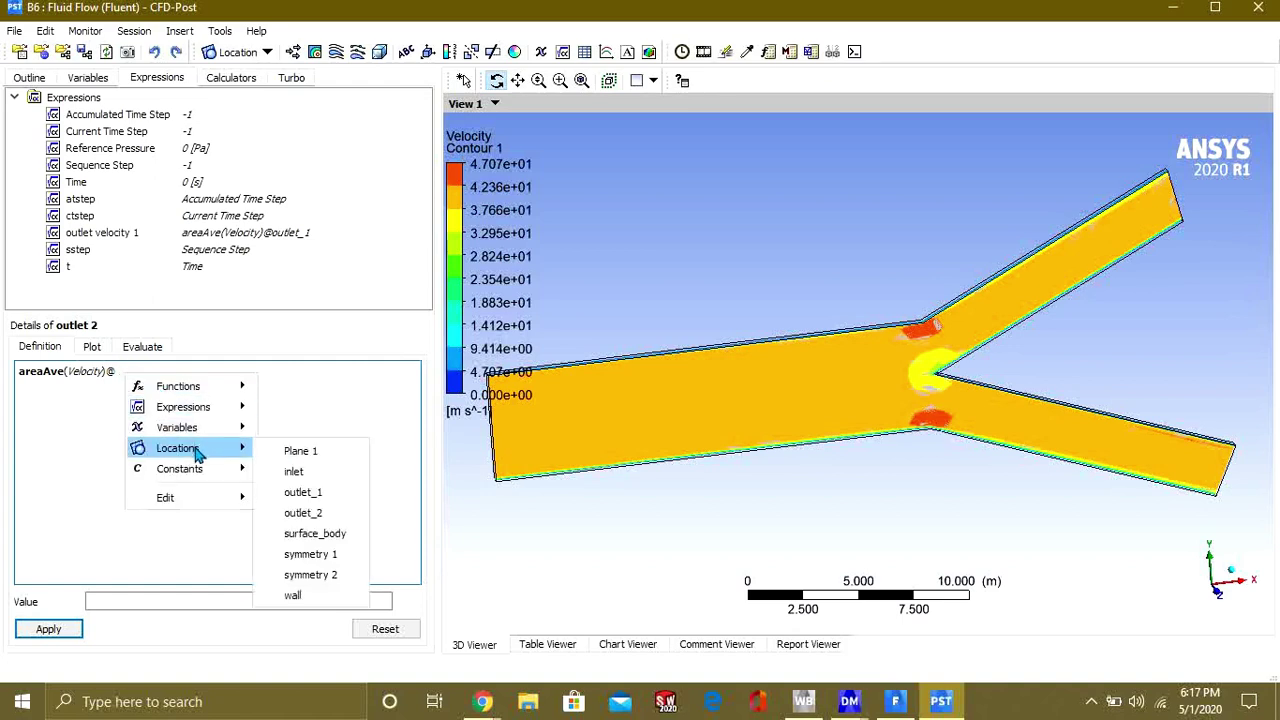
left_click(330, 513)
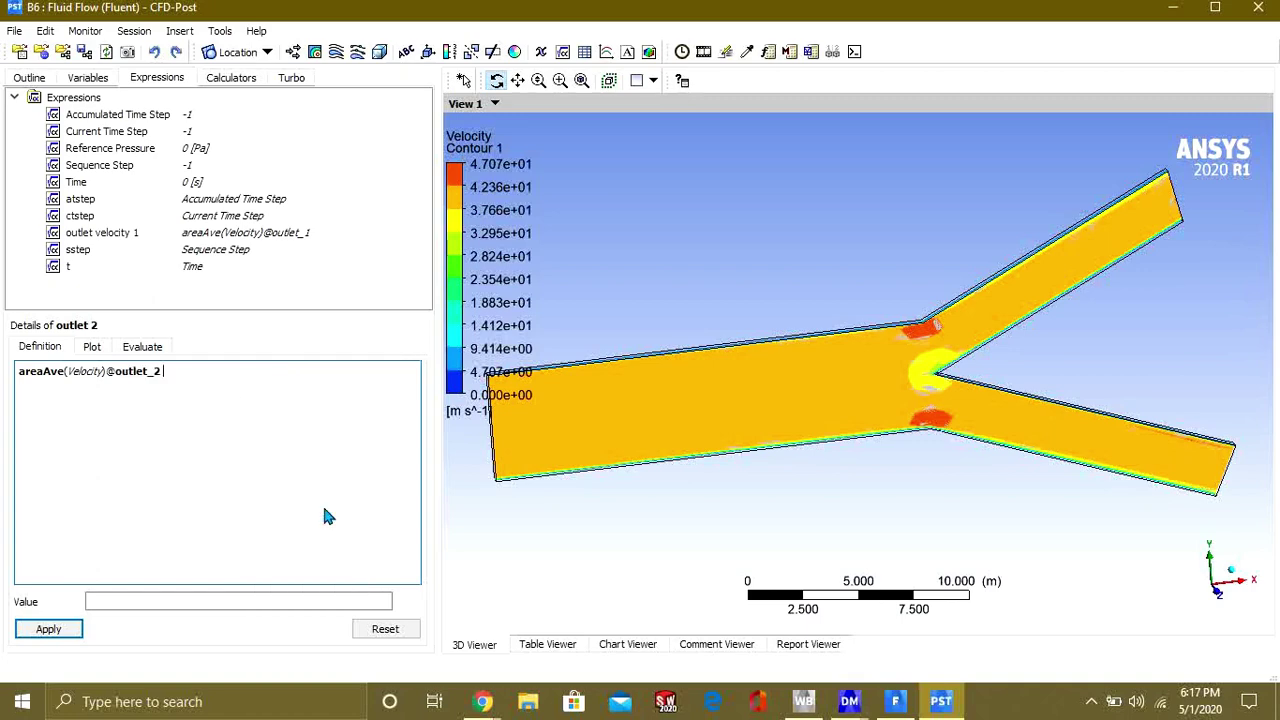
left_click(60, 628)
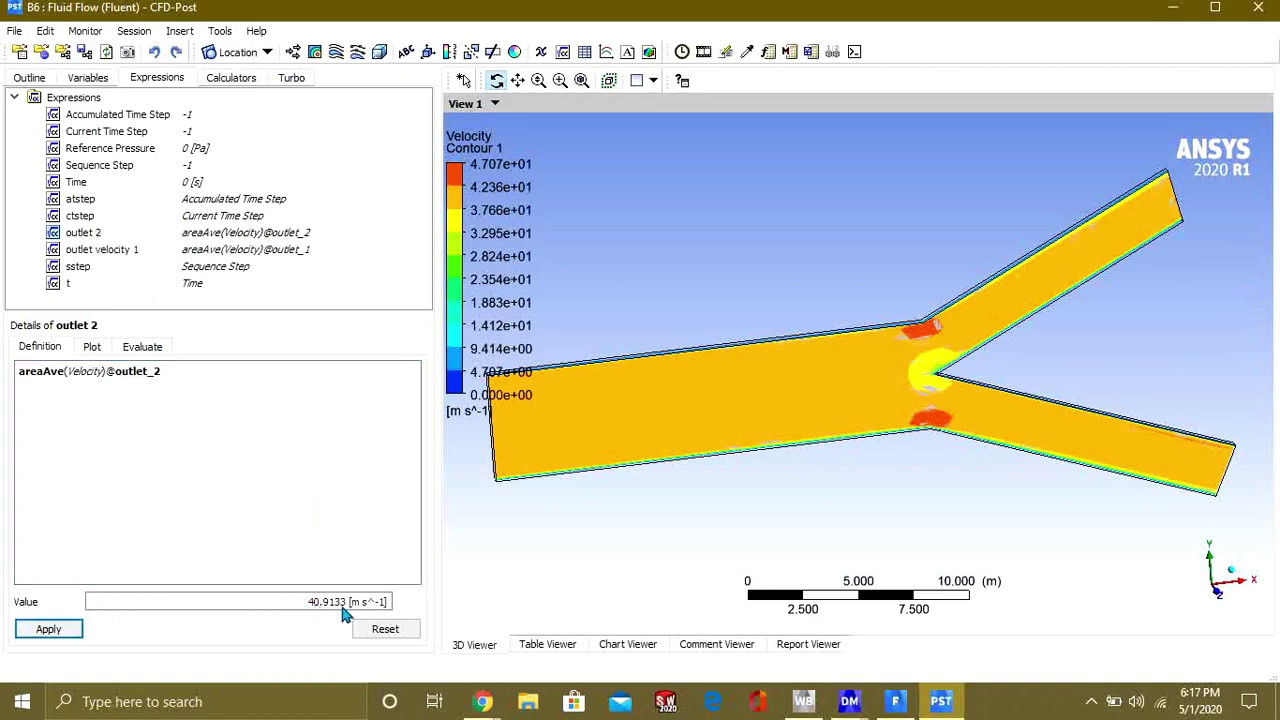
- Reopen the outlet velocity 1 expression and set it as a Workbench output parameter
left_click(150, 252)
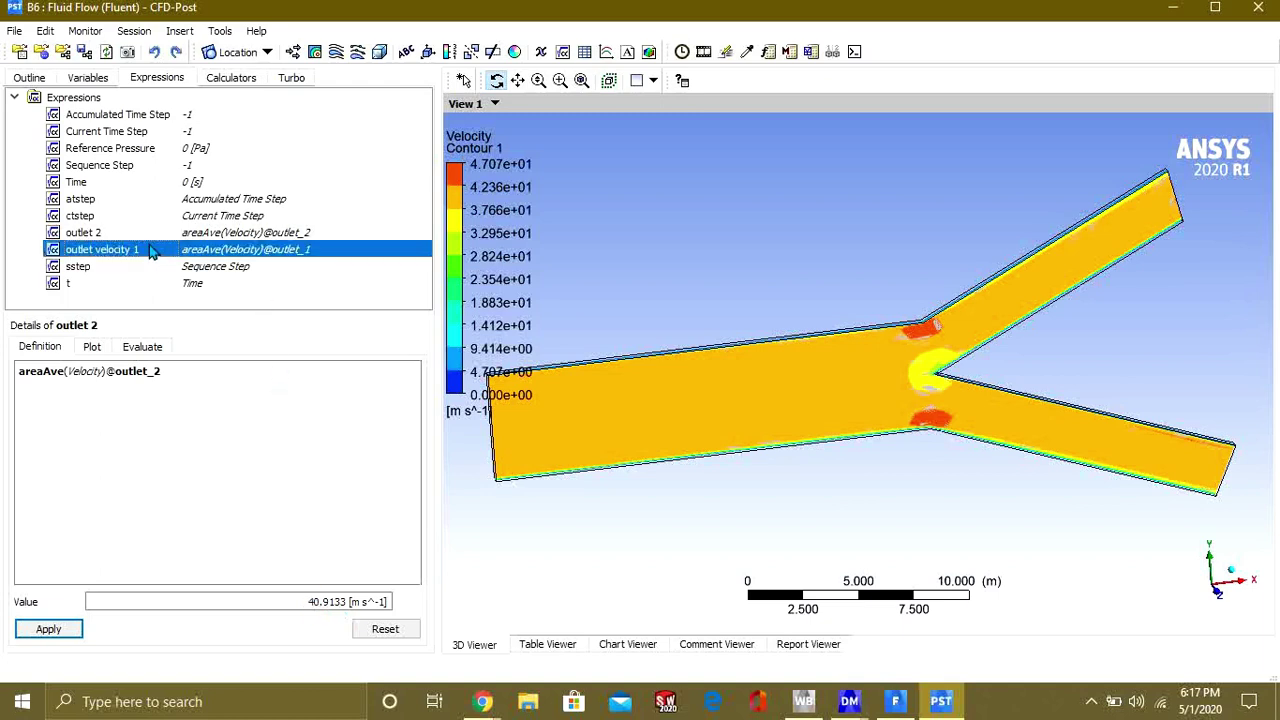
right_click(127, 256)
key("Escape")
double_click(123, 254)
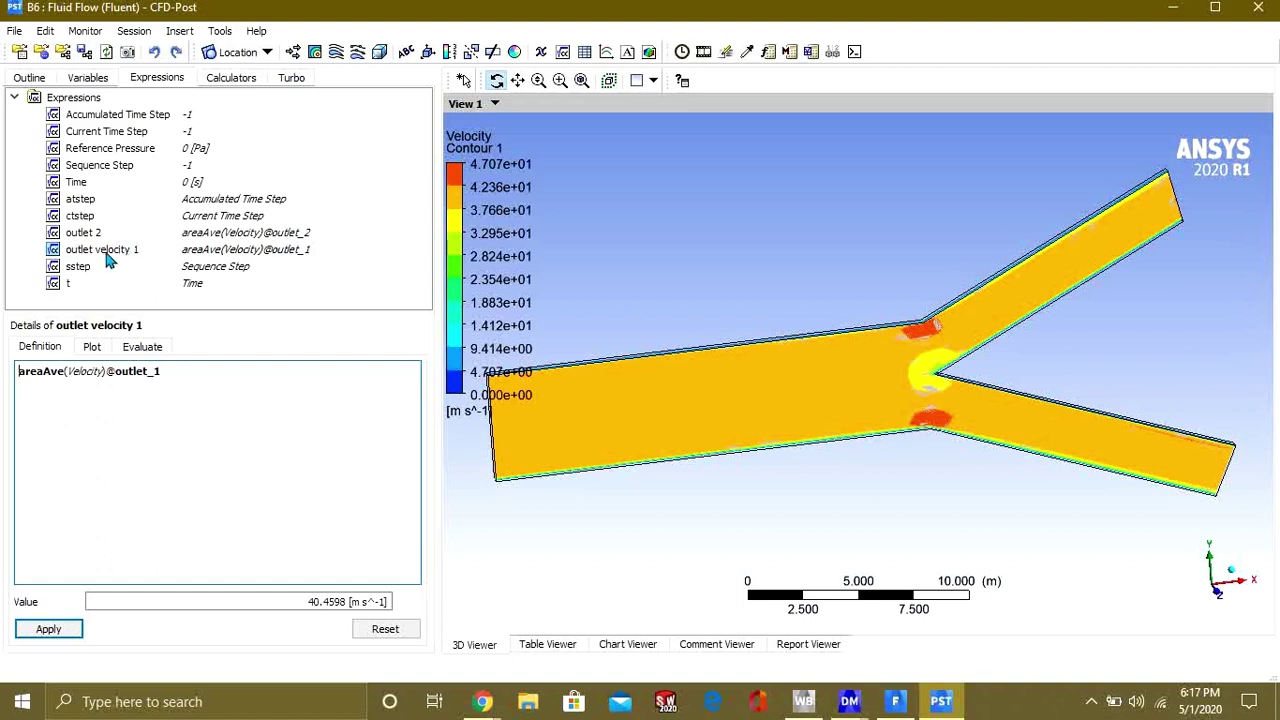
left_click(113, 253)
right_click(113, 253)
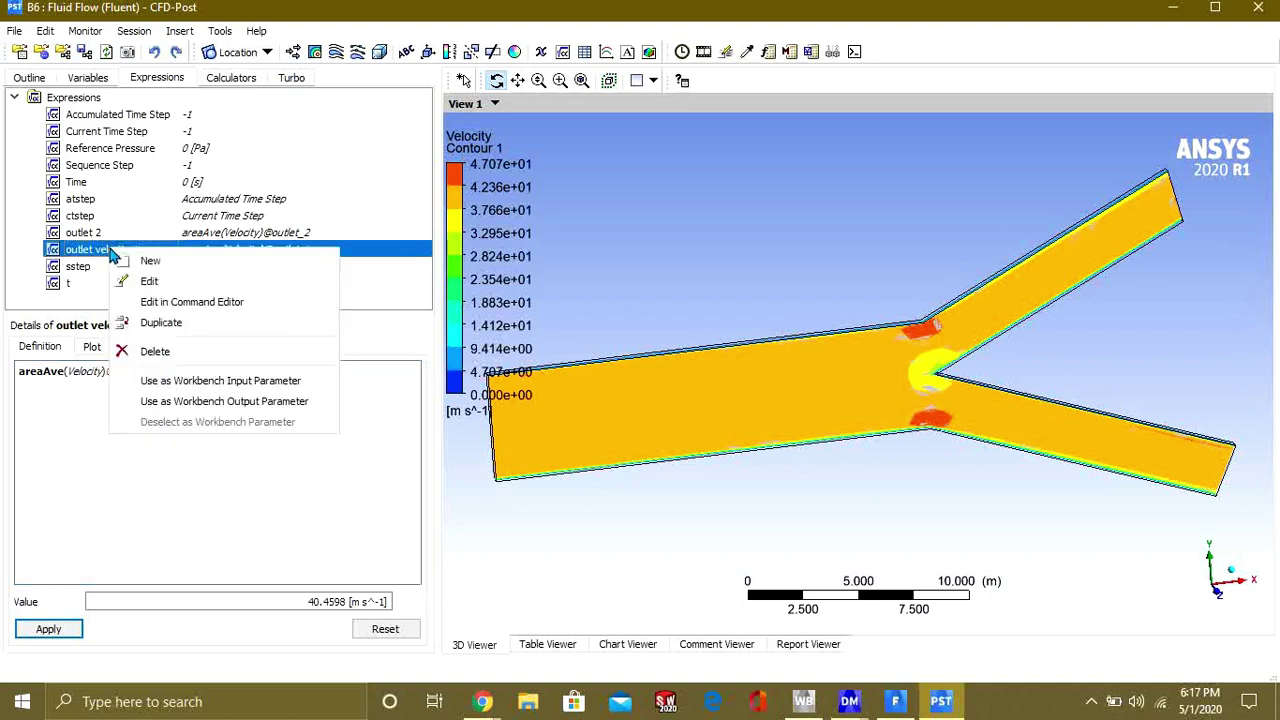
left_click(233, 401)
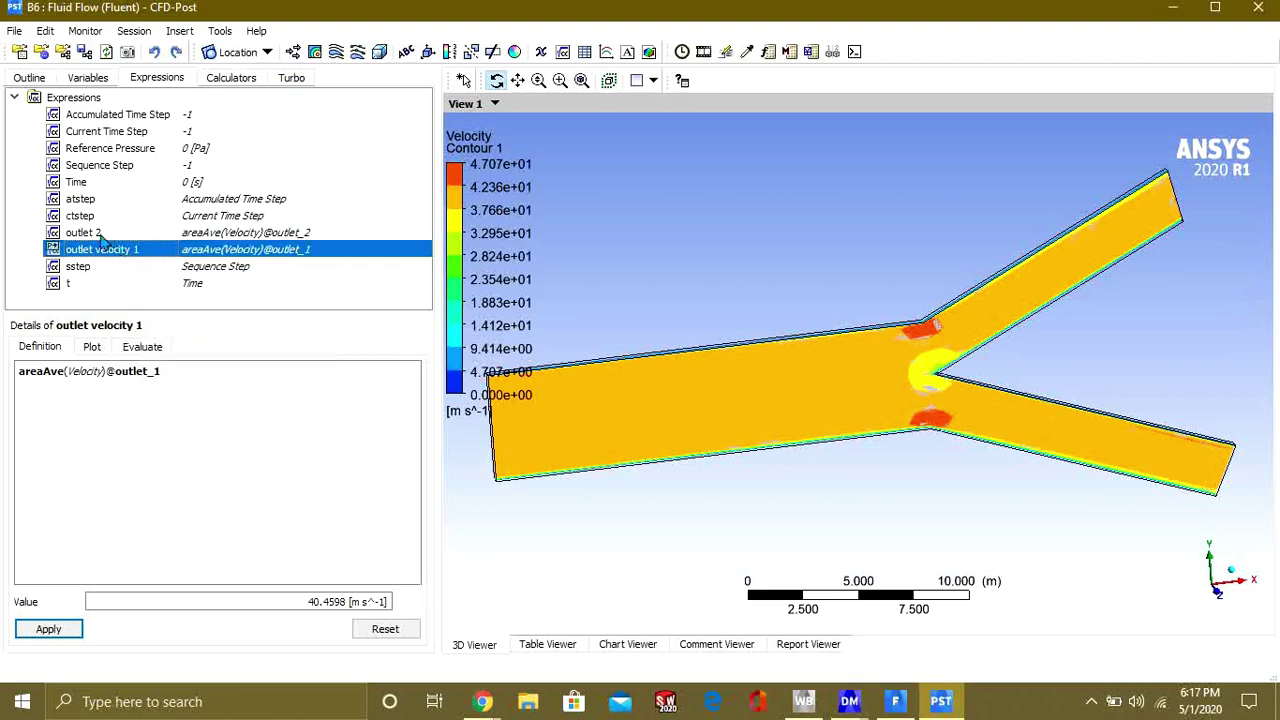
- Set the outlet 2 expression as a Workbench output parameter and switch back to the Workbench project
right_click(97, 233)
left_click(243, 384)
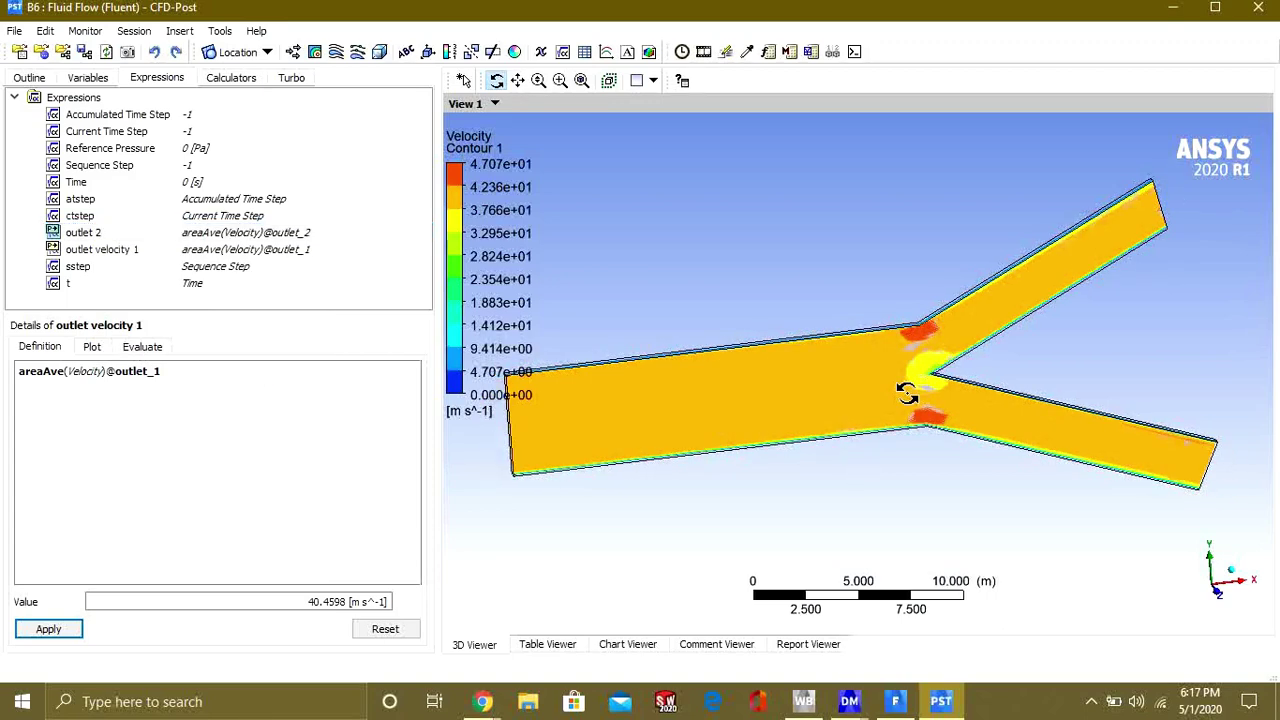
left_click(1173, 7)
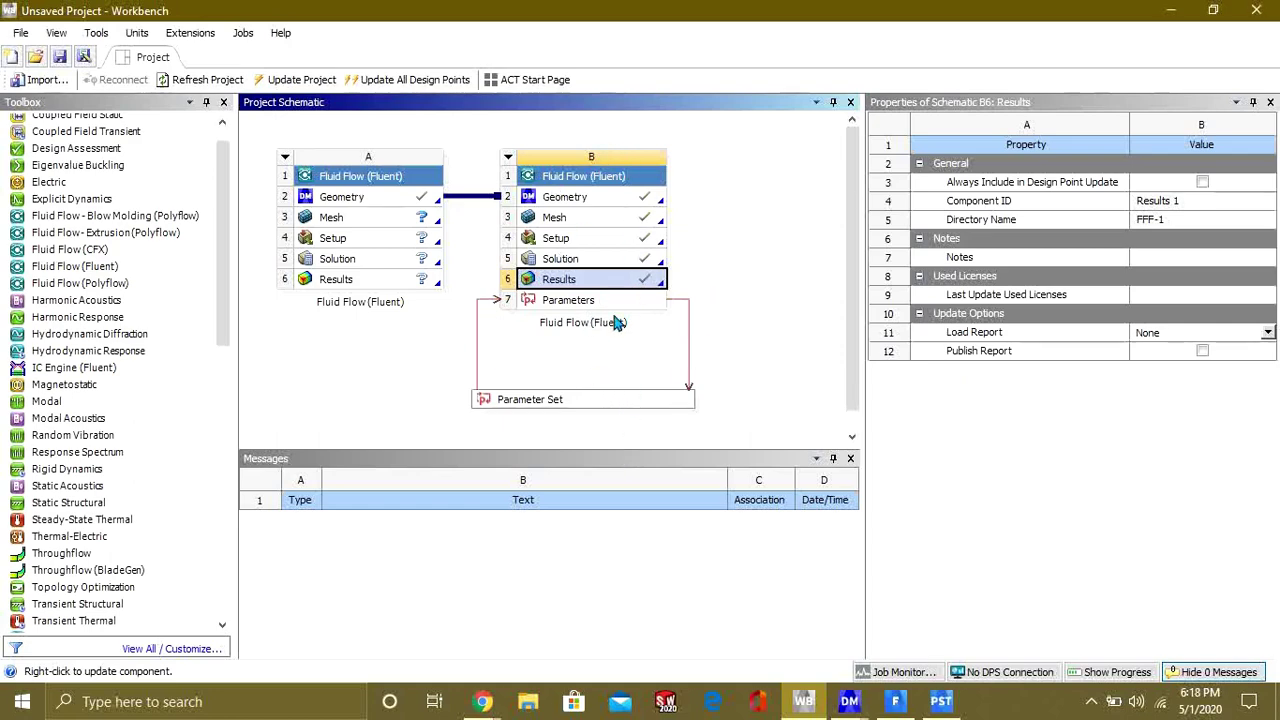
- Open the Parameter Set, widen the design points table, and add two design points with parameter-1 values of 30 and 20 m/s
double_click(553, 403)
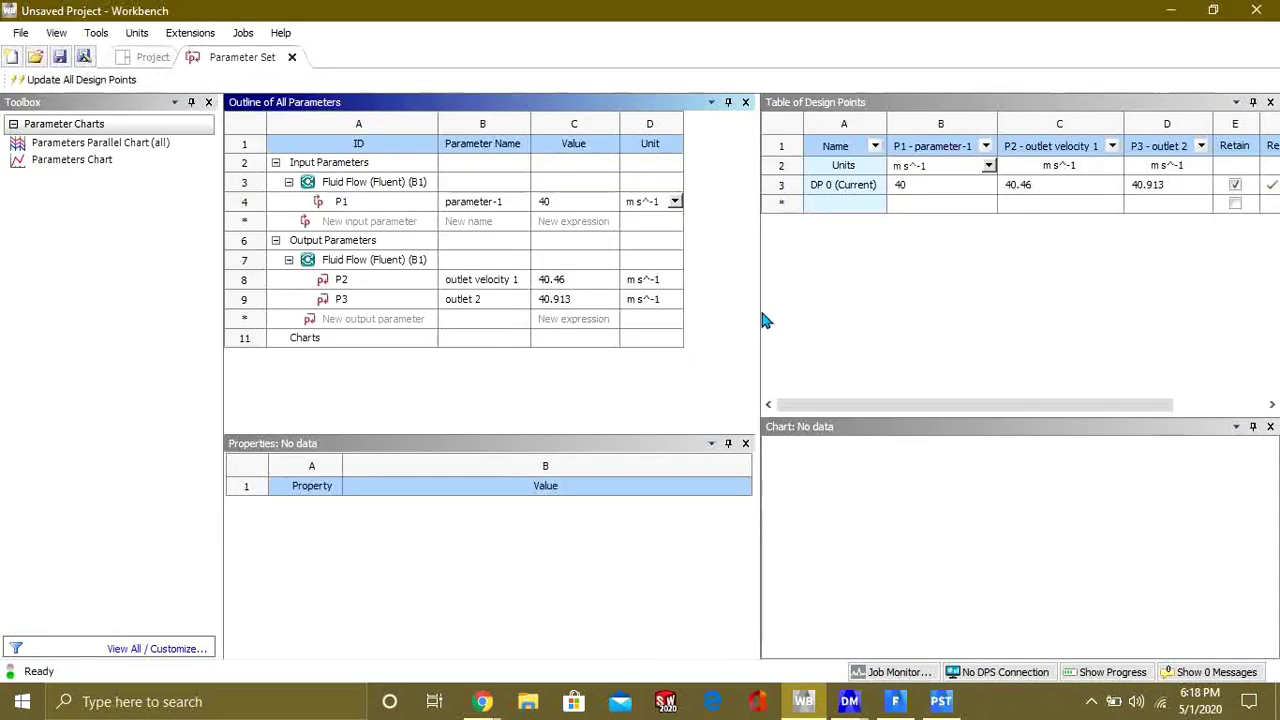
left_click_drag(764, 320, 408, 317)
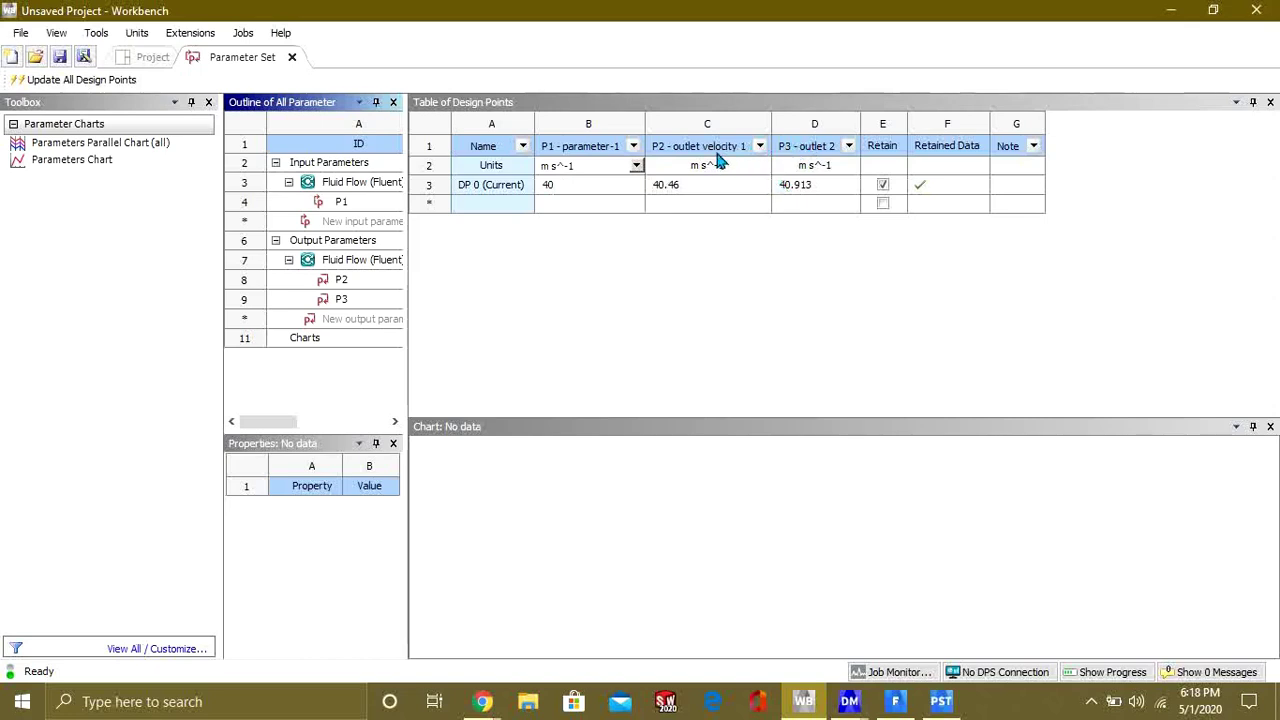
left_click(562, 204)
type("30")
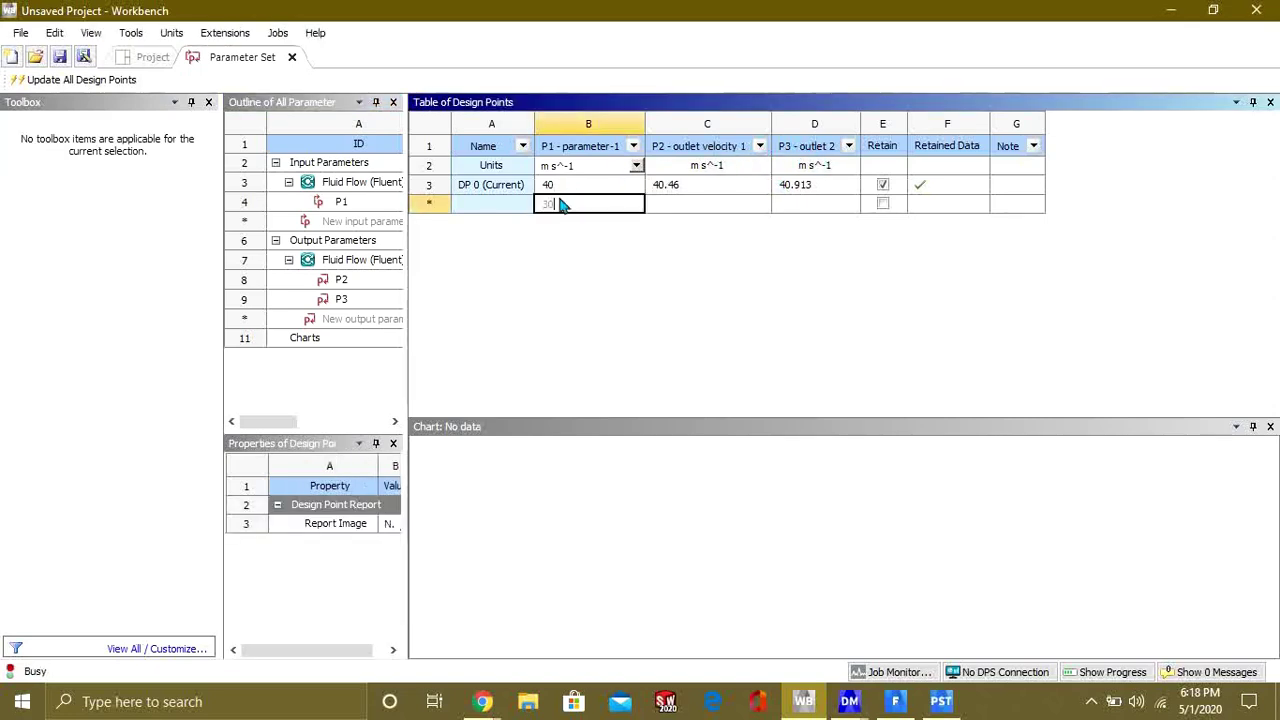
key("Return")
left_click(558, 224)
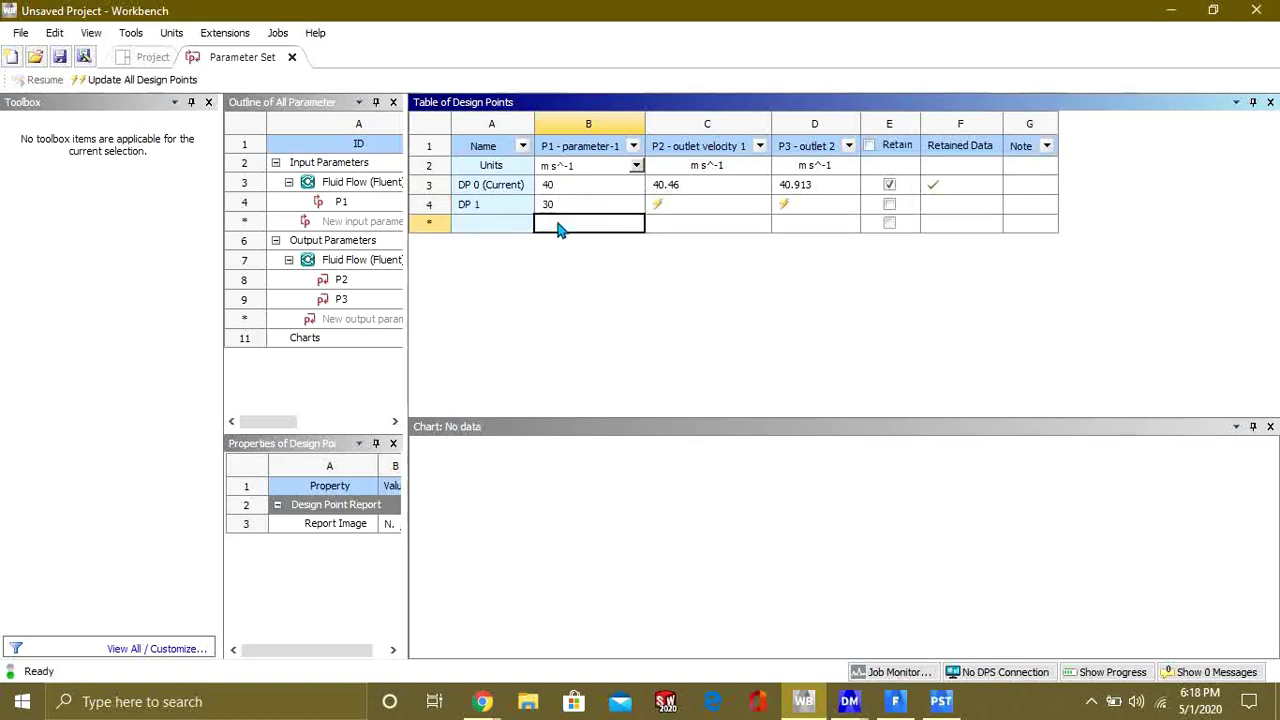
type("20")
key("Return")
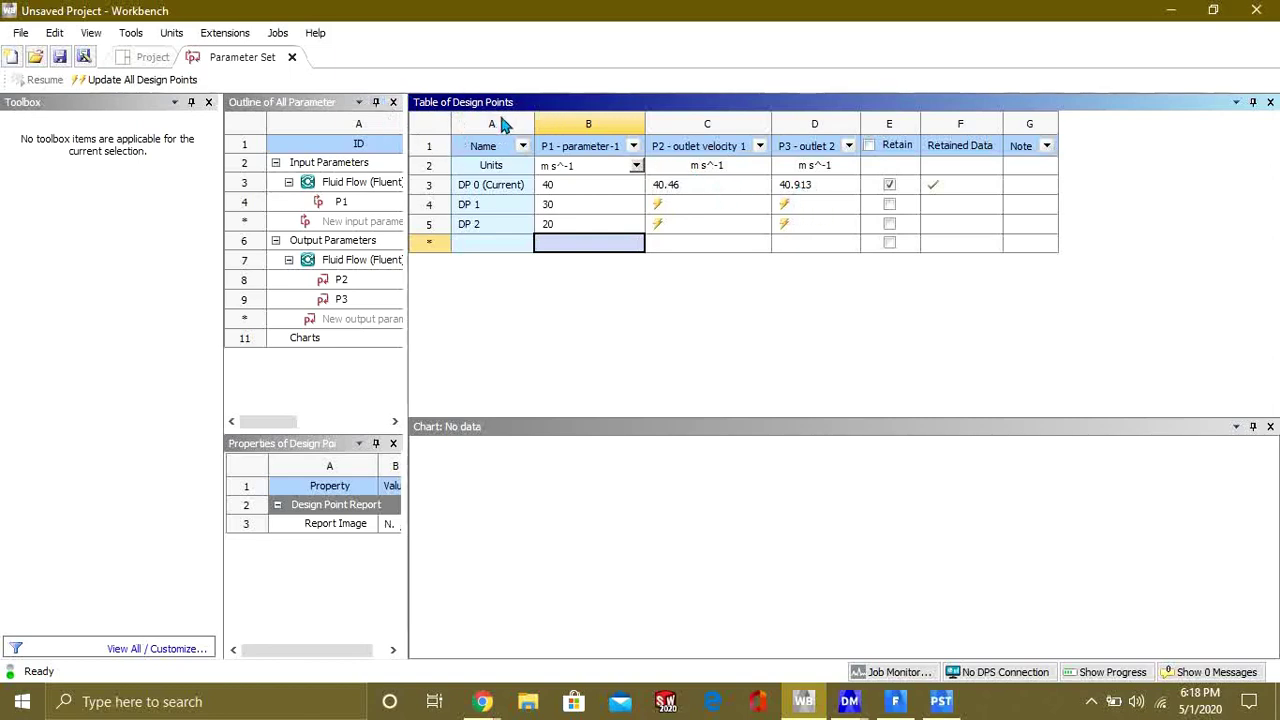
- Update all design points, allowing open editors to close, and minimize the DesignModeler window that opens
left_click(120, 88)
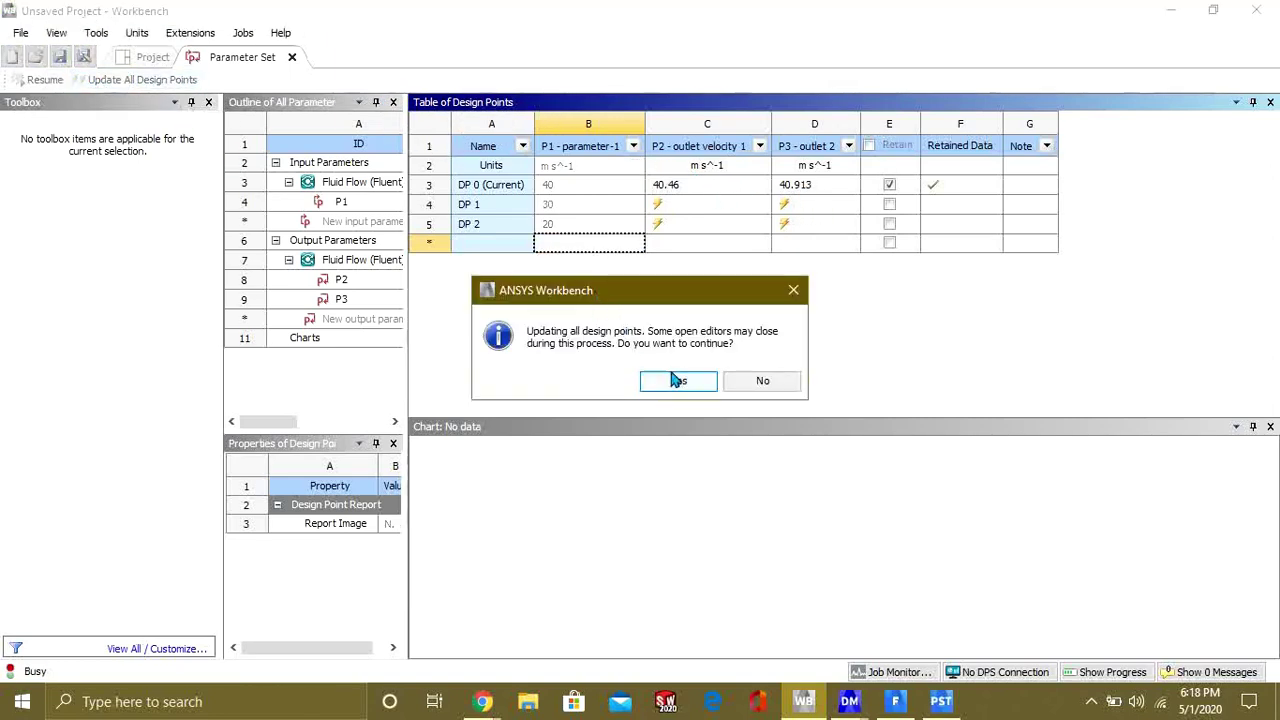
left_click(668, 383)
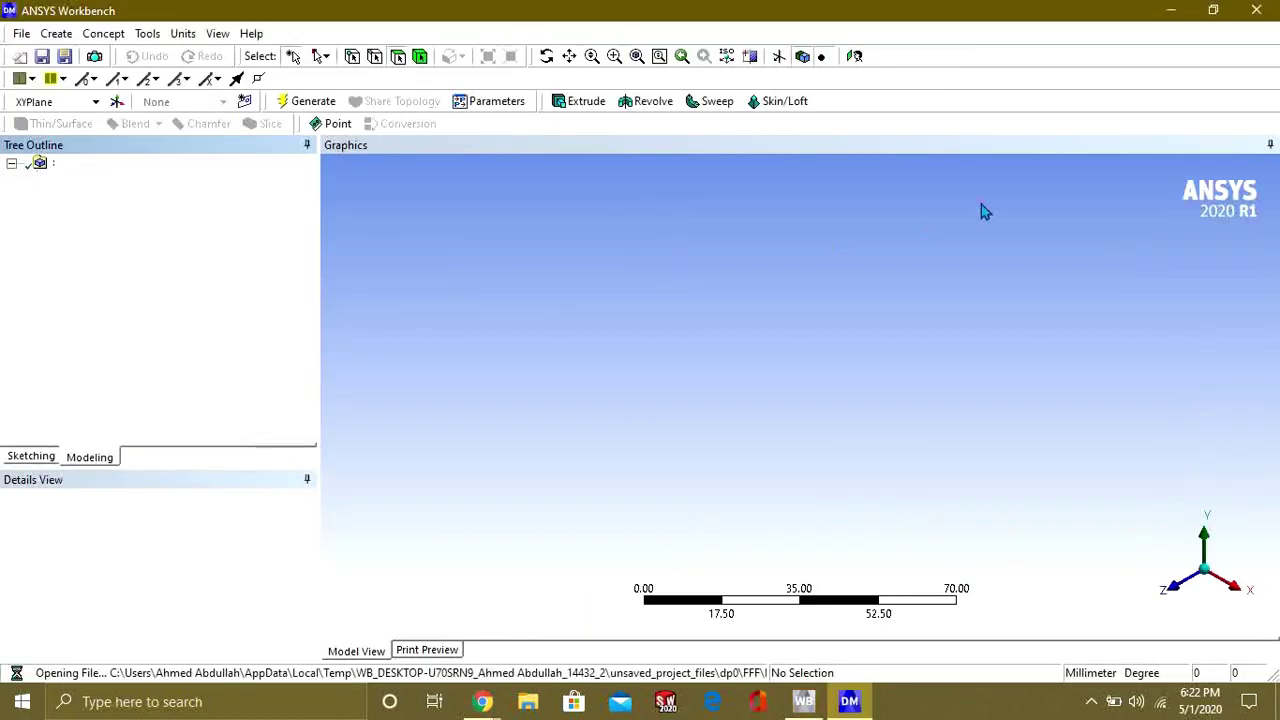
left_click(1171, 10)
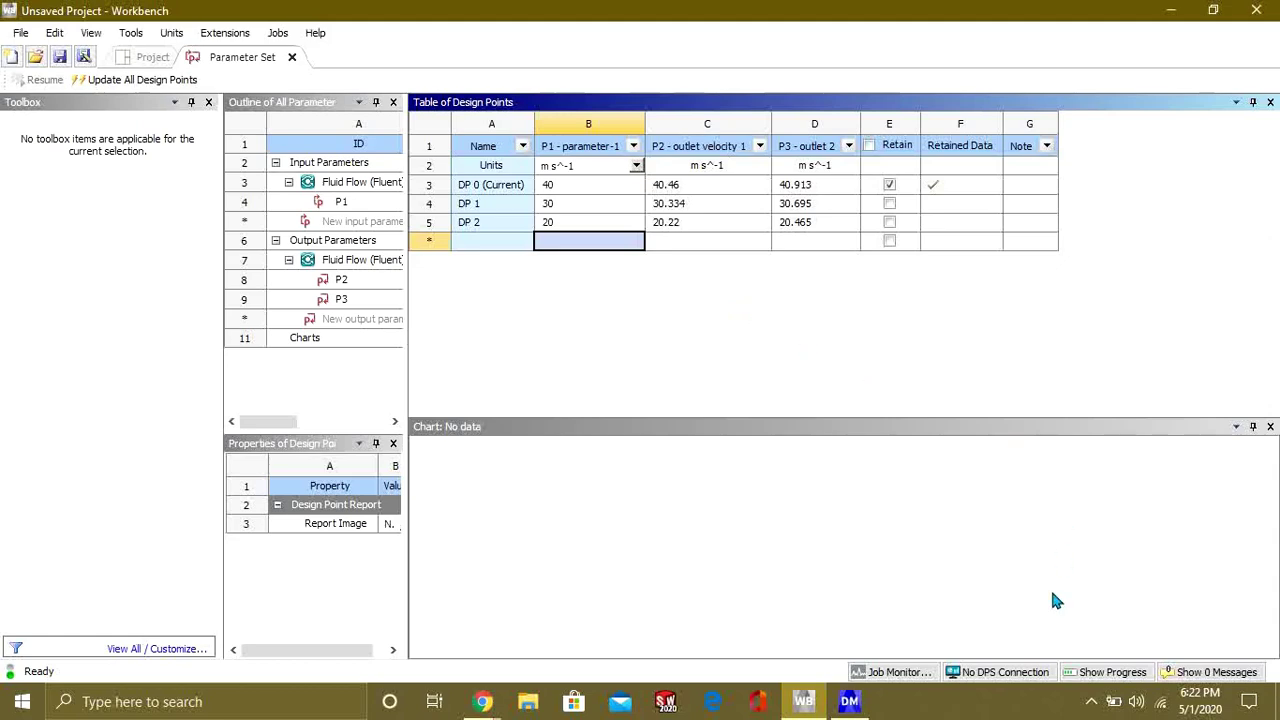
left_click(1091, 701)
left_click(1091, 589)
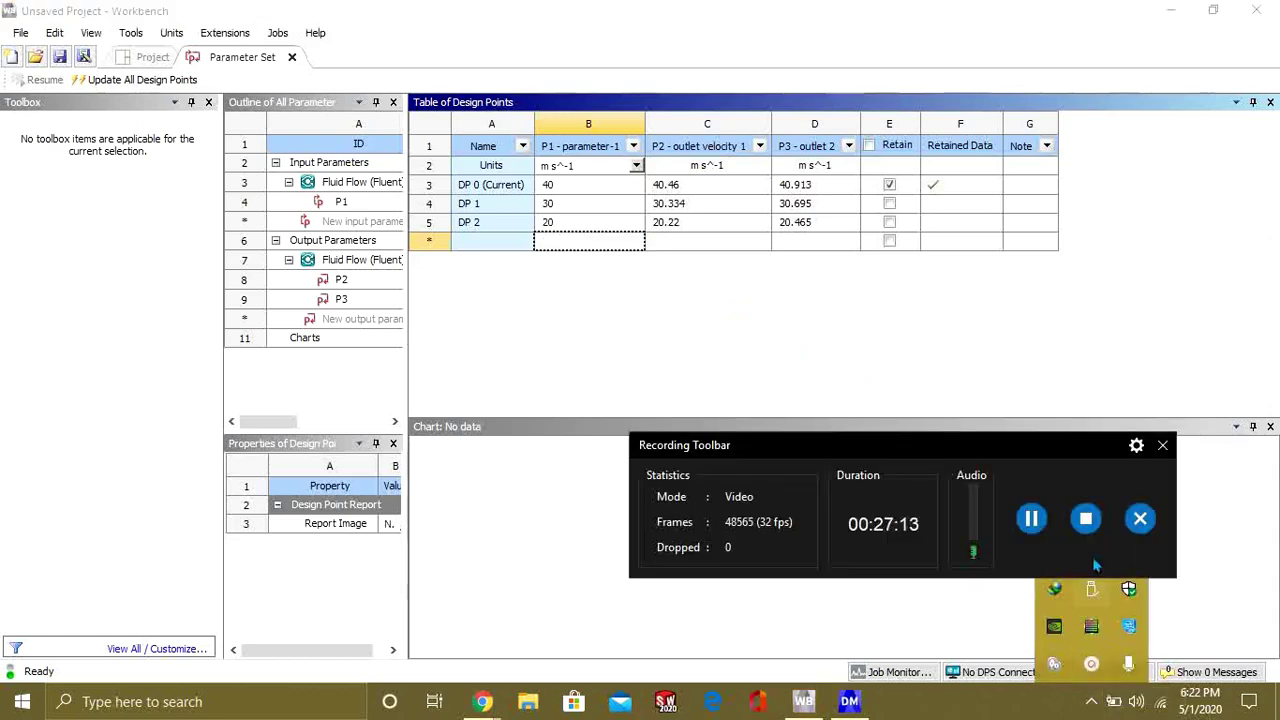